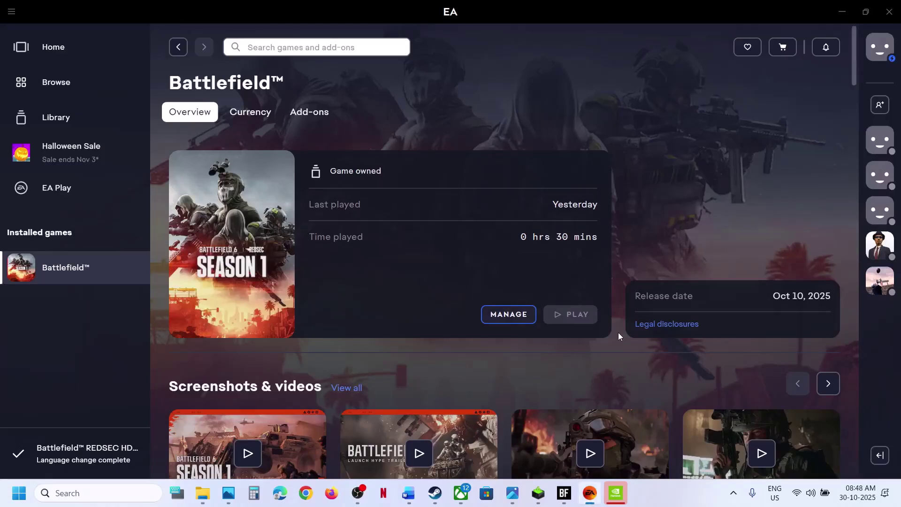
# View the DirectX error screenshot, then close it.
pyautogui.moveTo(512, 501)
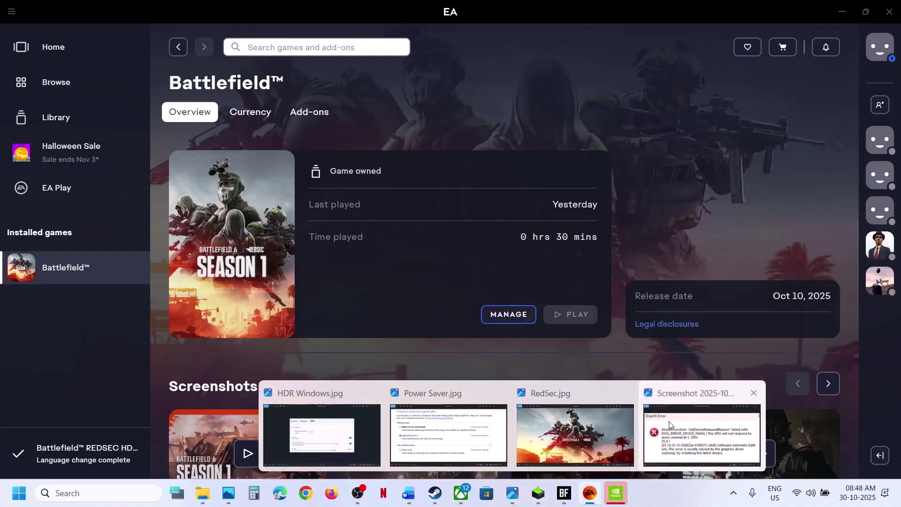
pyautogui.click(671, 425)
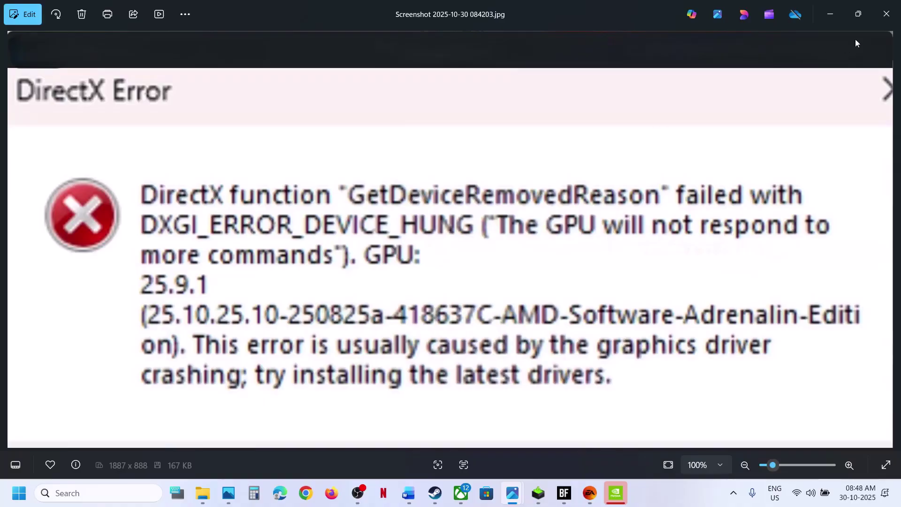
pyautogui.click(886, 14)
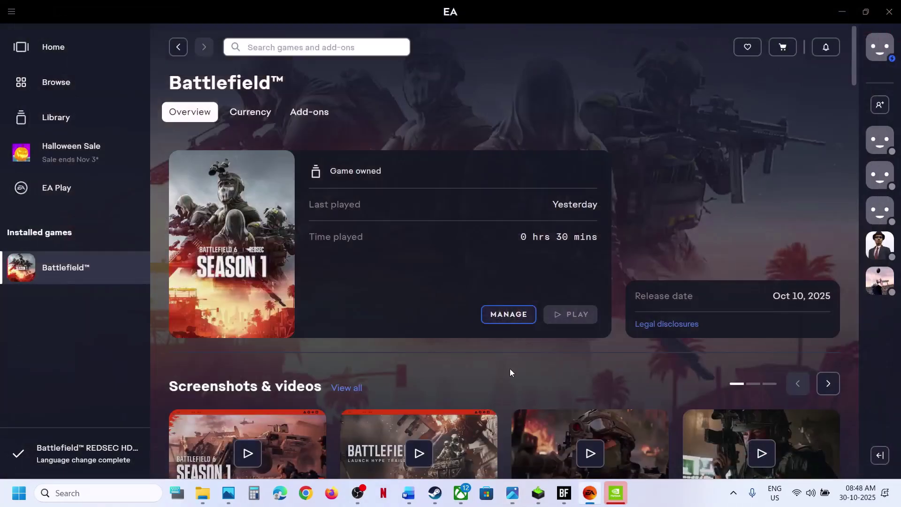
# In the Directx error notes, highlight Step 1's GstRender.Dx12Enabled value 1, then close the Battlefield6 folder window.
pyautogui.click(410, 493)
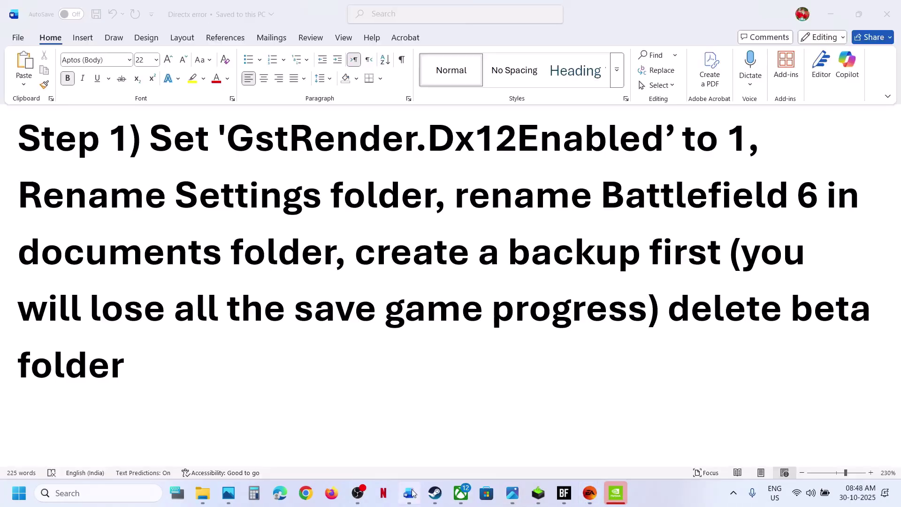
pyautogui.moveTo(240, 142); pyautogui.dragTo(497, 149)
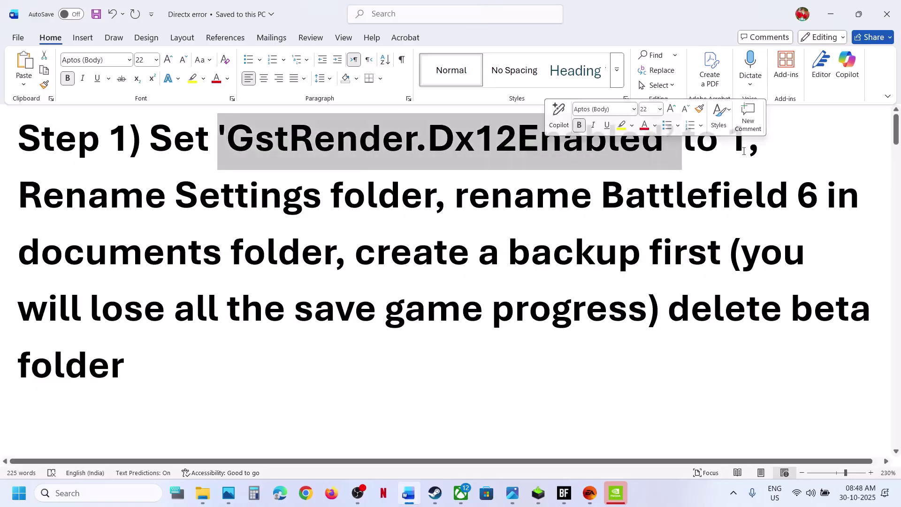
pyautogui.doubleClick(733, 141)
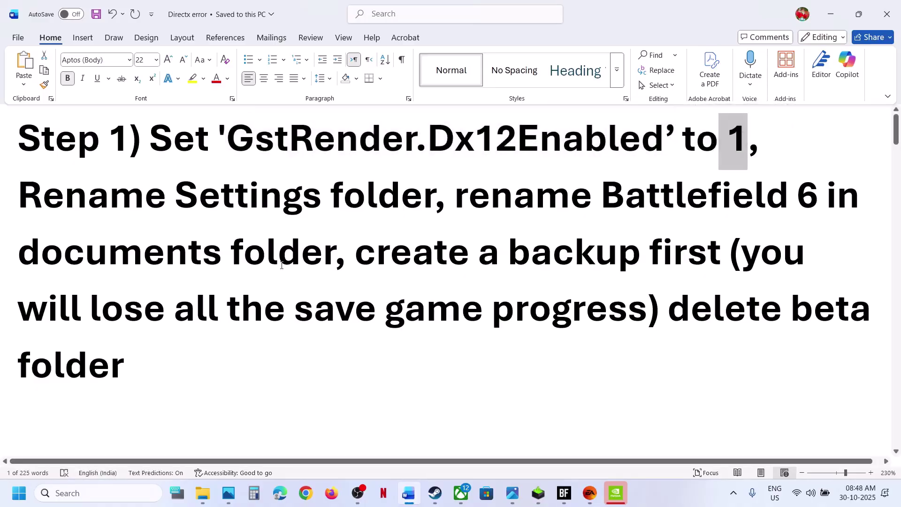
pyautogui.click(203, 493)
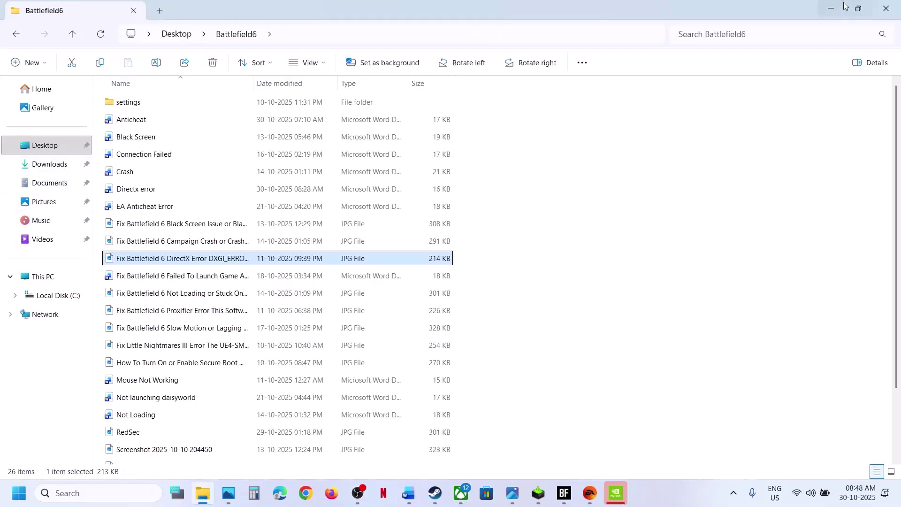
pyautogui.click(886, 8)
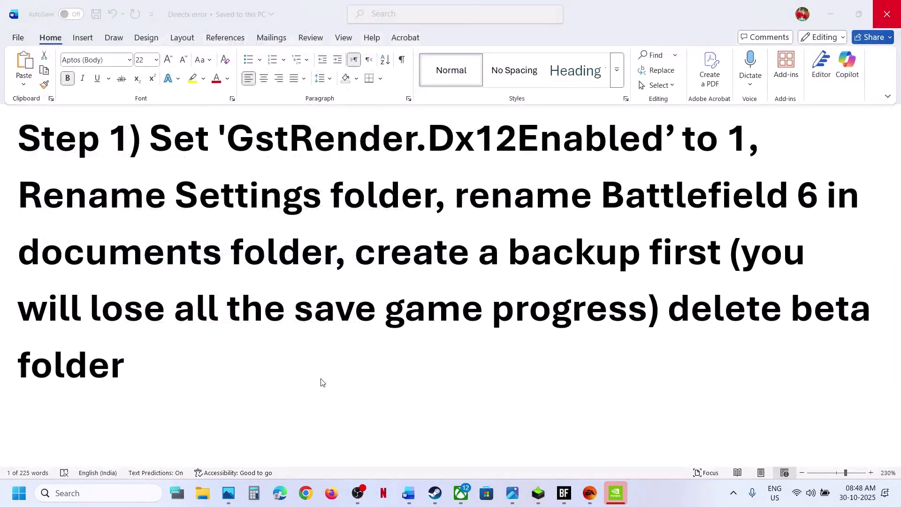
# In a new File Explorer window, browse to Documents > Battlefield 6 > settings.
pyautogui.click(202, 499)
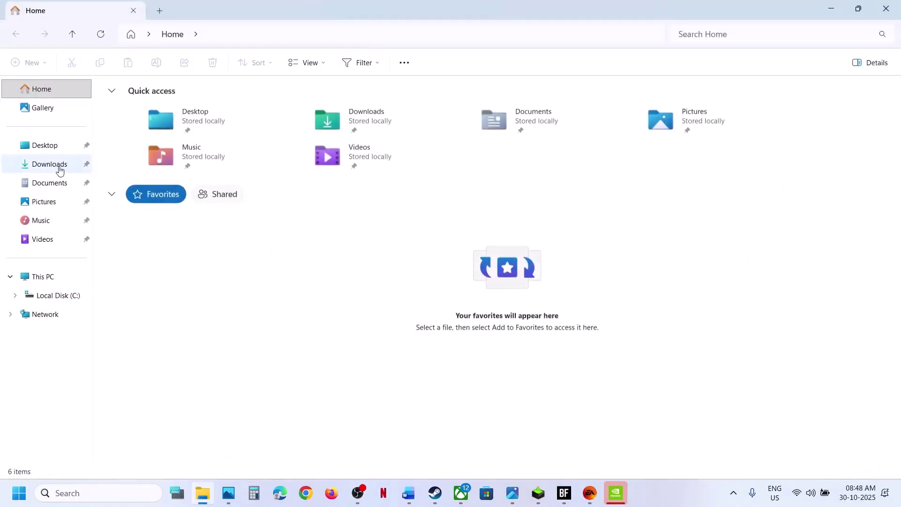
pyautogui.click(48, 184)
pyautogui.click(145, 347)
pyautogui.doubleClick(145, 347)
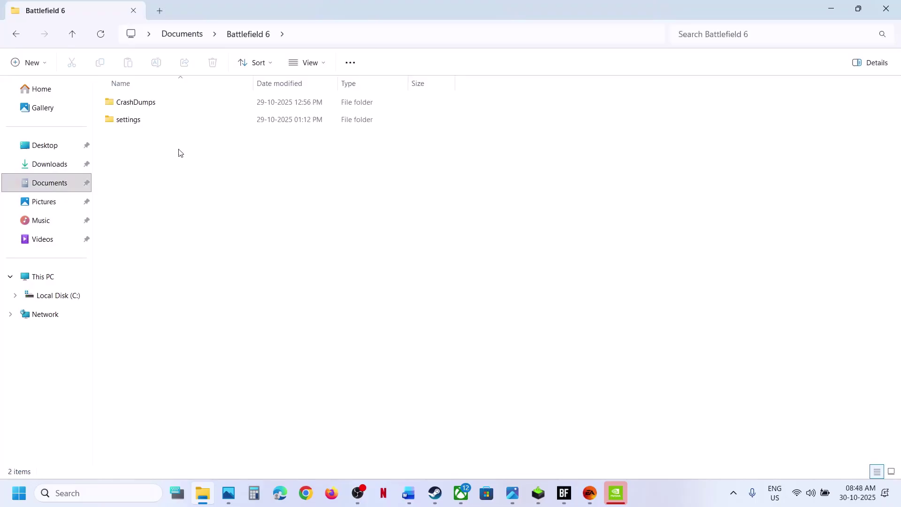
pyautogui.doubleClick(138, 121)
# Open PROFSAVE_profile with Notepad, just once.
pyautogui.click(146, 139)
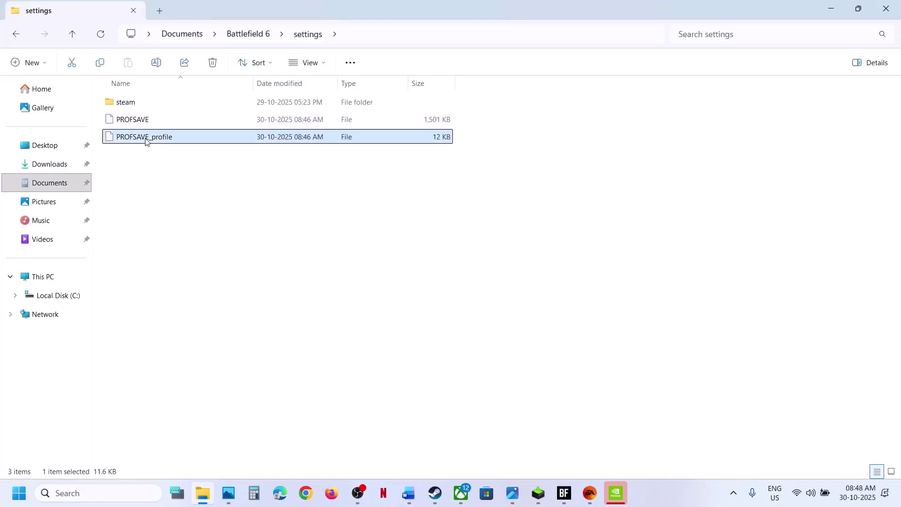
pyautogui.rightClick(146, 142)
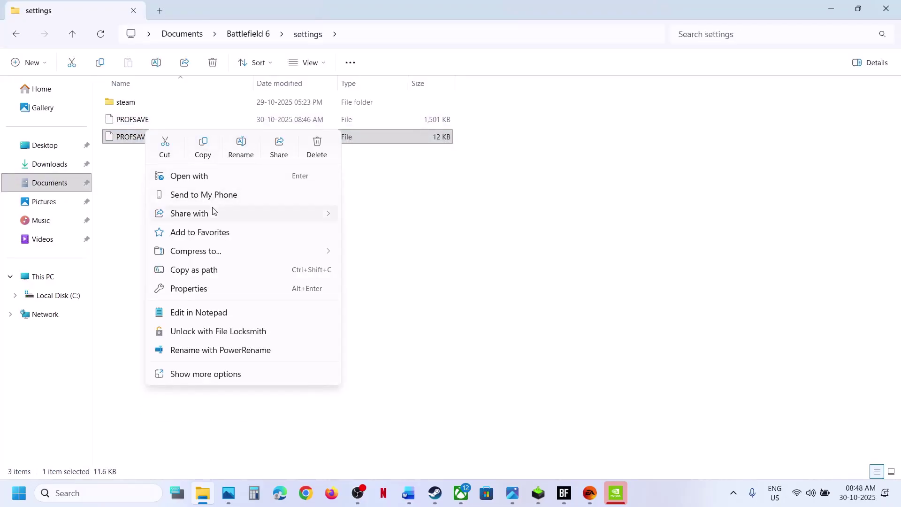
pyautogui.click(203, 176)
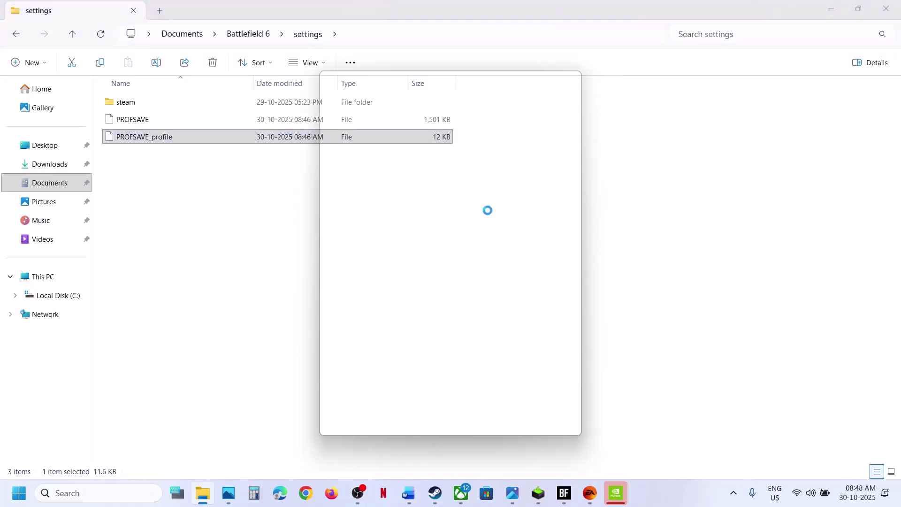
pyautogui.click(404, 225)
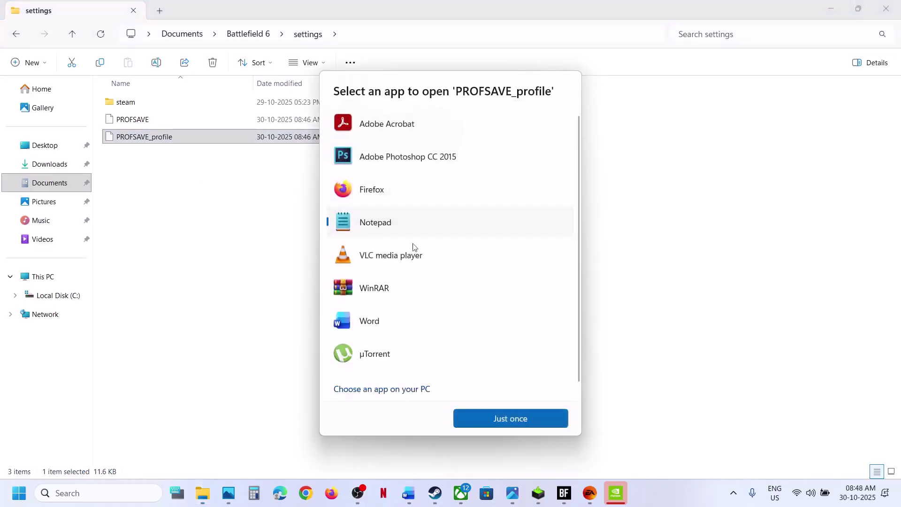
pyautogui.click(508, 419)
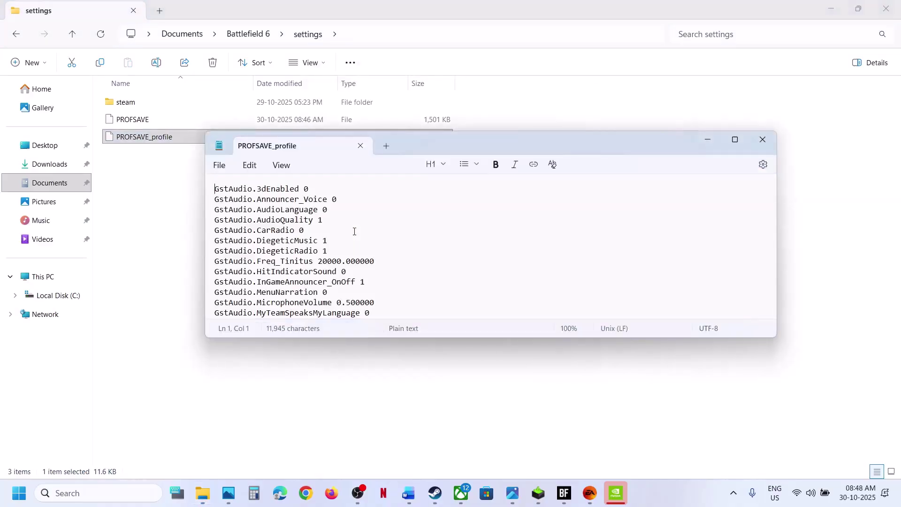
# Find the dx12 line, change GstRender.Dx12Enabled from 0 to 1, save PROFSAVE_profile and close Notepad.
pyautogui.hotkey('ctrl', 'f')
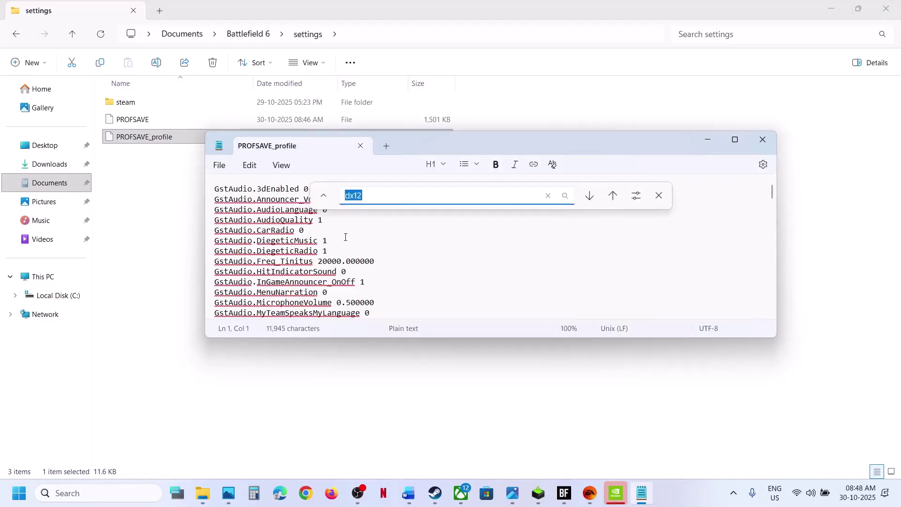
pyautogui.press('Return')
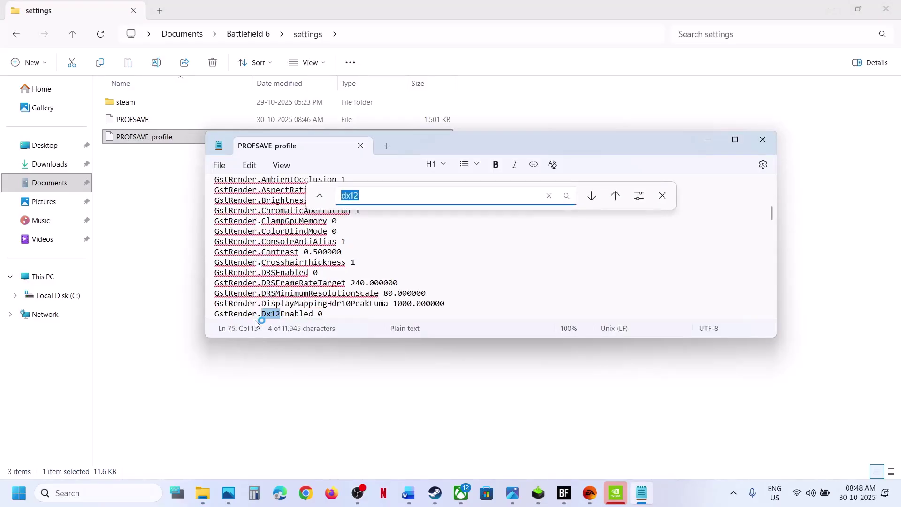
pyautogui.scroll(-1, 250, 304)
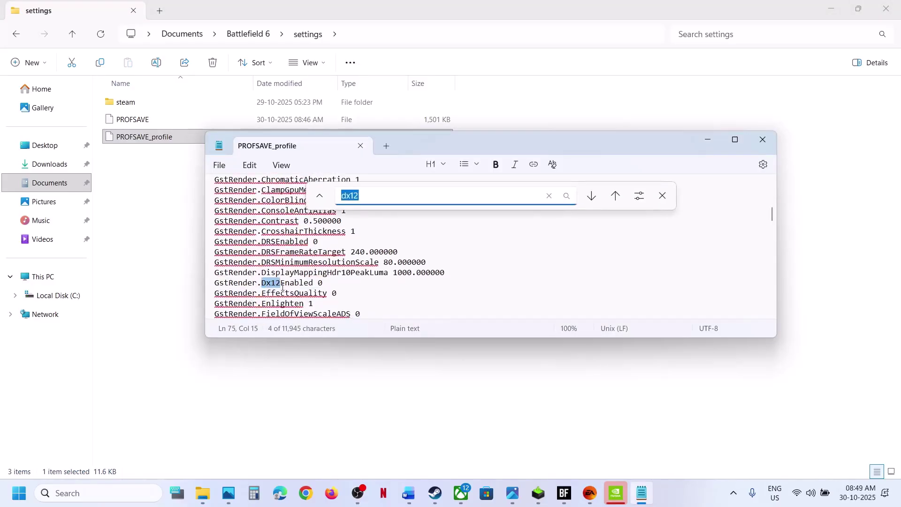
pyautogui.click(325, 283)
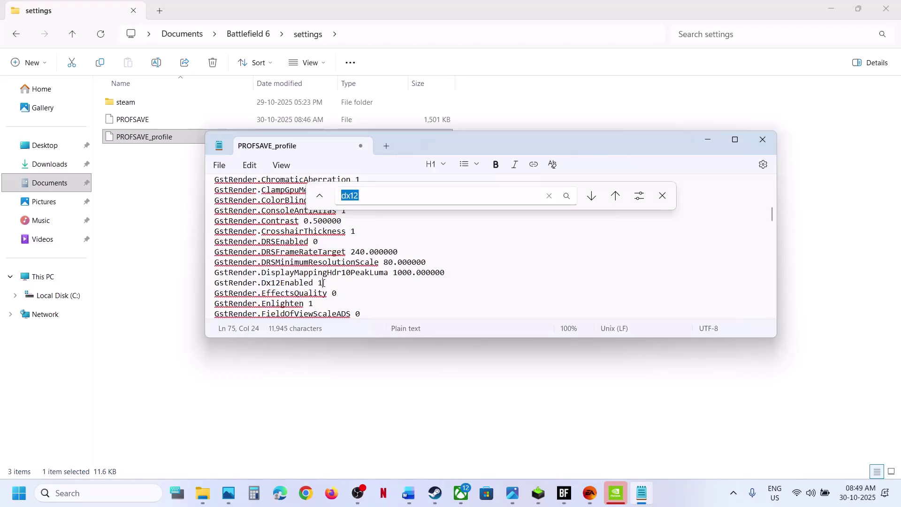
pyautogui.click(221, 169)
pyautogui.click(226, 281)
pyautogui.click(230, 167)
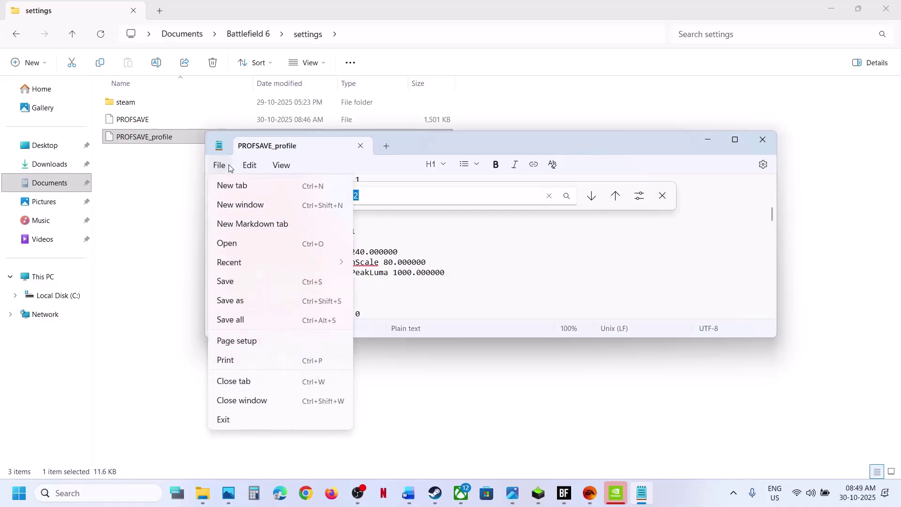
pyautogui.click(237, 281)
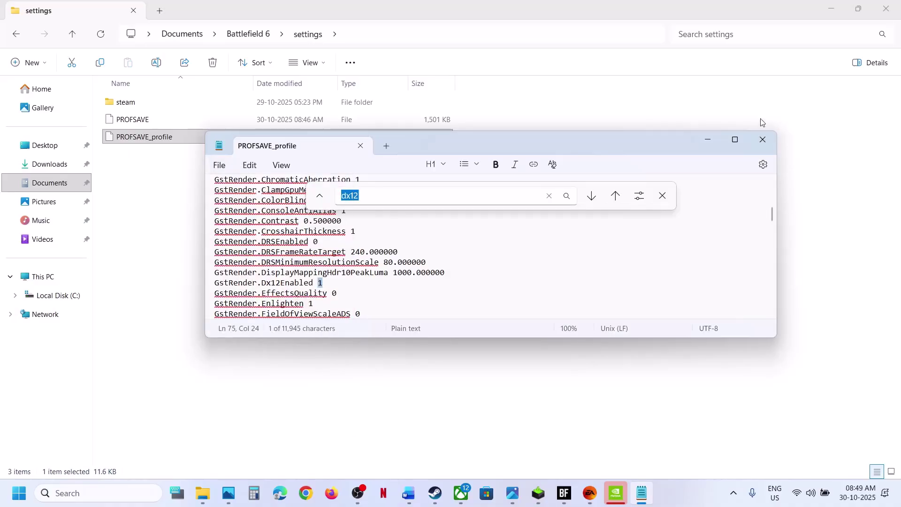
pyautogui.click(764, 140)
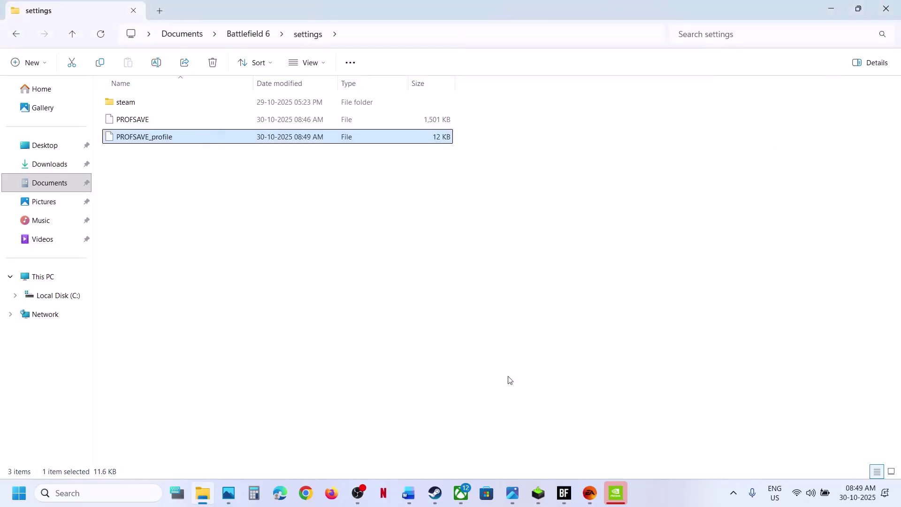
# Recheck the 'save game progress' note in Step 1, then minimize Word to reveal the EA Battlefield page.
pyautogui.click(590, 493)
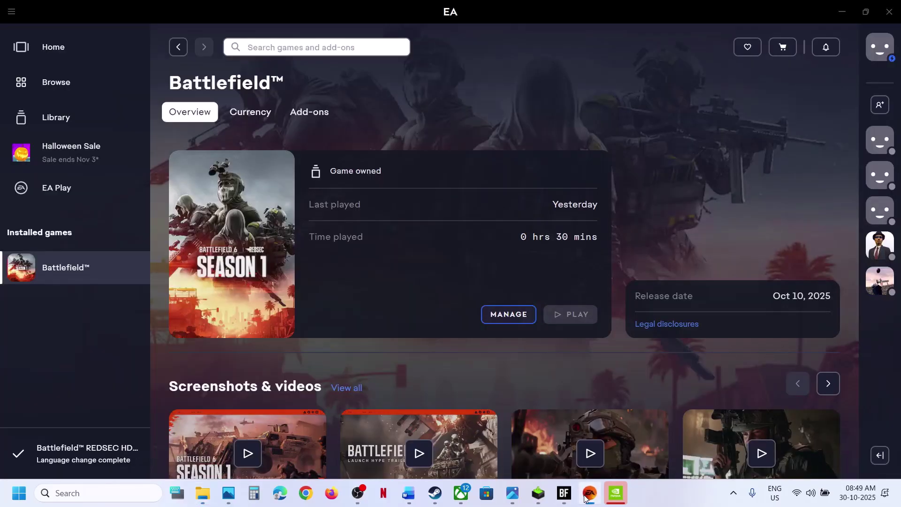
pyautogui.moveTo(512, 500)
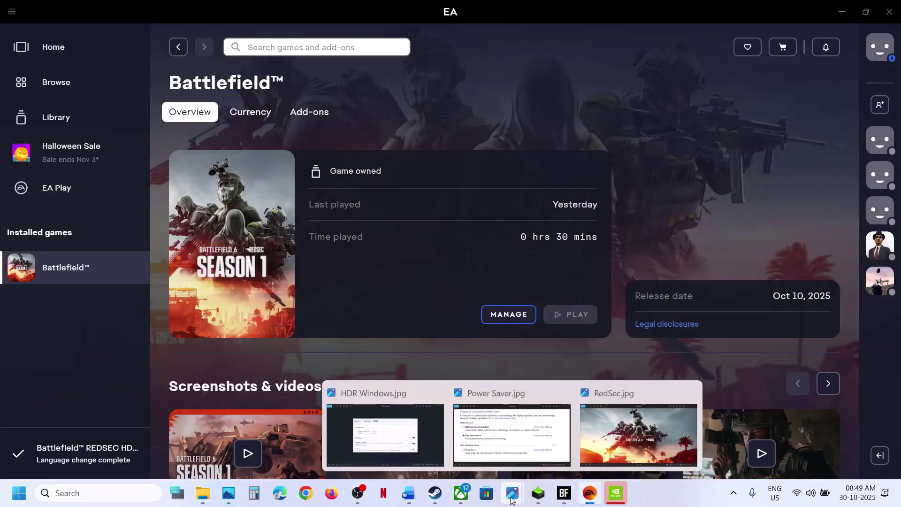
pyautogui.click(417, 500)
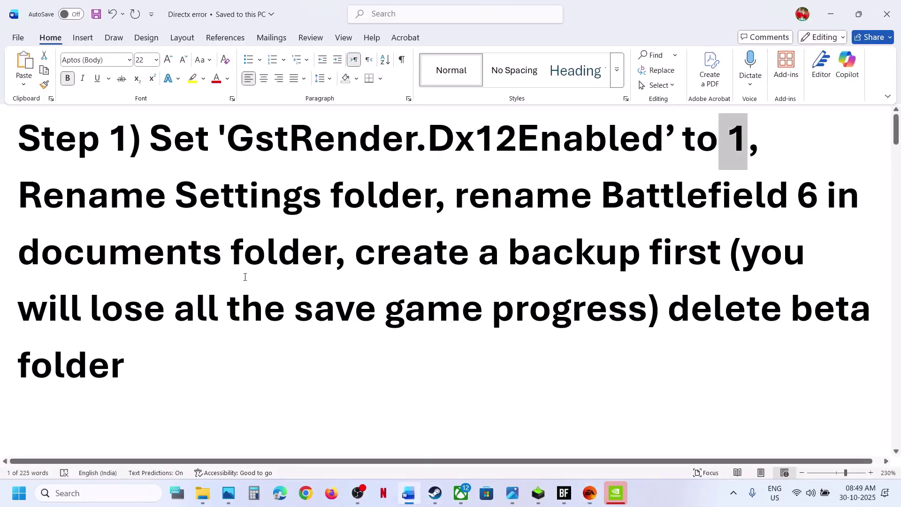
pyautogui.moveTo(240, 303); pyautogui.dragTo(648, 307)
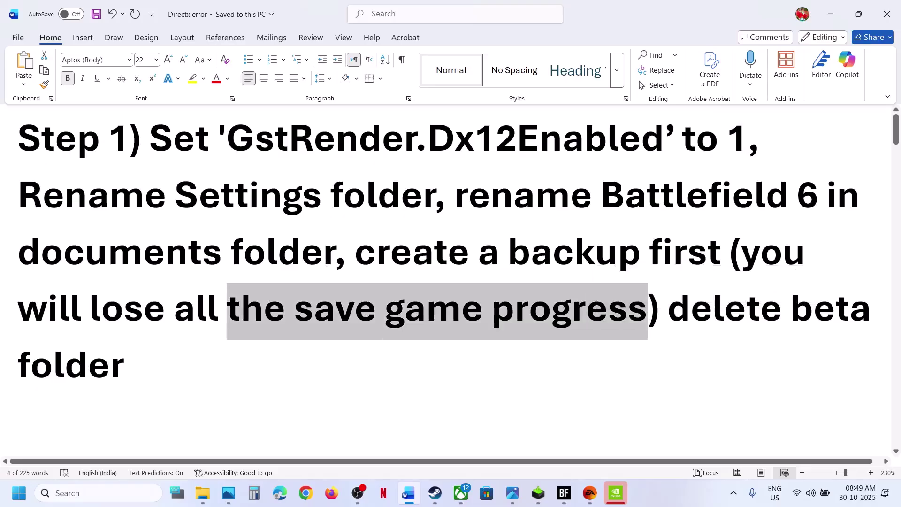
pyautogui.click(830, 14)
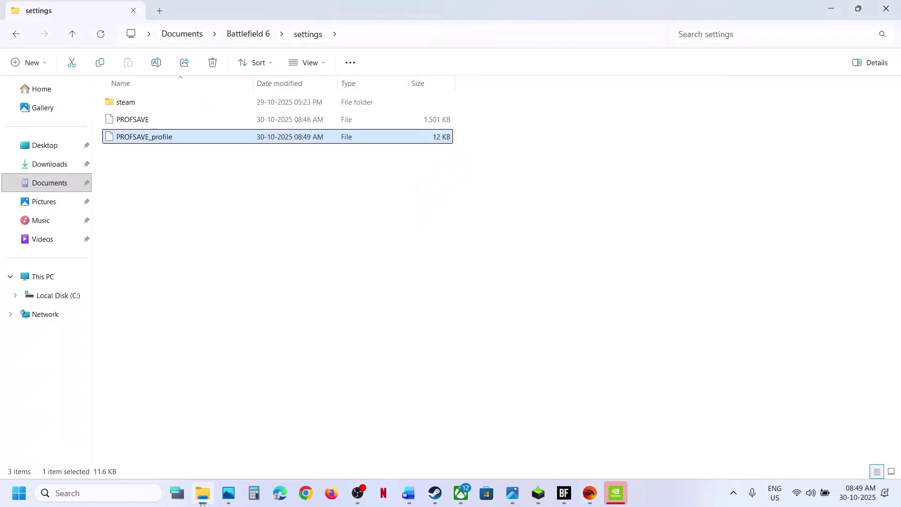
# Copy the Documents Battlefield 6 folder to the desktop as a backup.
pyautogui.click(203, 492)
pyautogui.click(49, 184)
pyautogui.rightClick(223, 346)
pyautogui.click(202, 361)
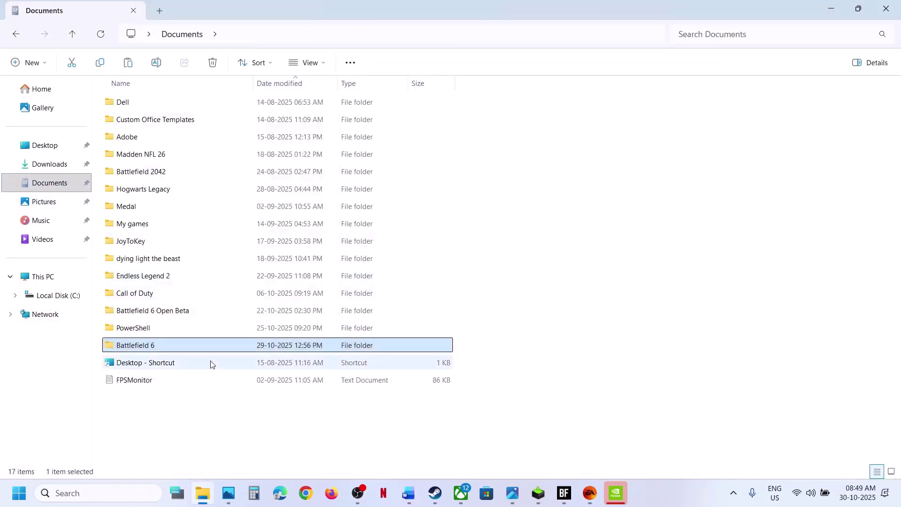
pyautogui.press('super+d')
pyautogui.hotkey('ctrl', 'v')
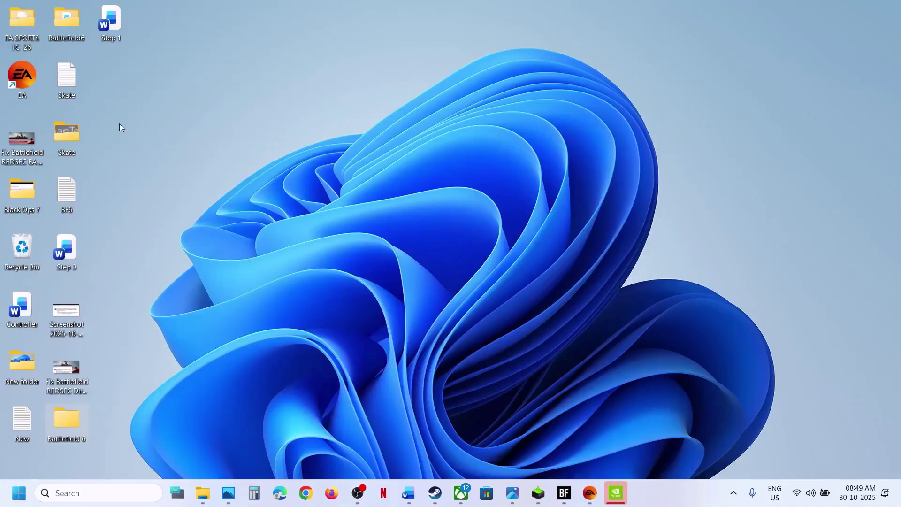
pyautogui.moveTo(70, 424); pyautogui.dragTo(442, 301)
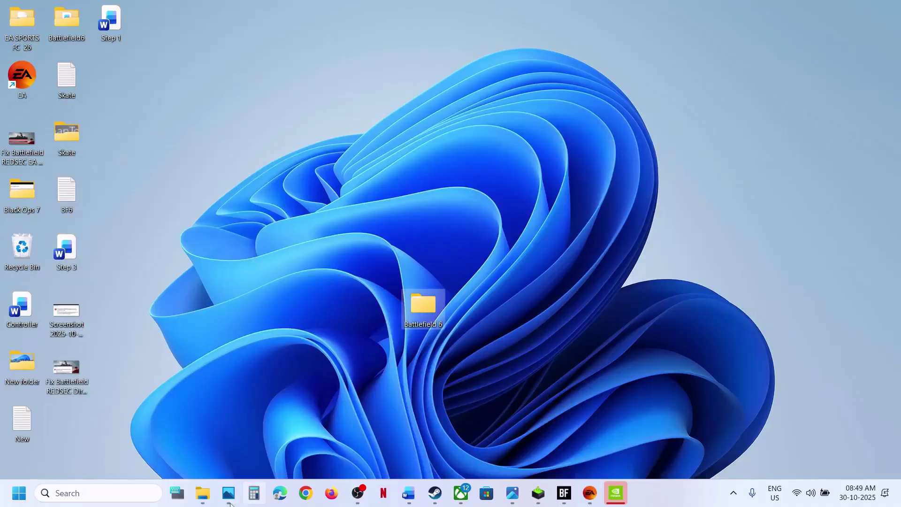
# Rename the Documents Battlefield 6 folder to Battlefield 6.old.
pyautogui.click(202, 493)
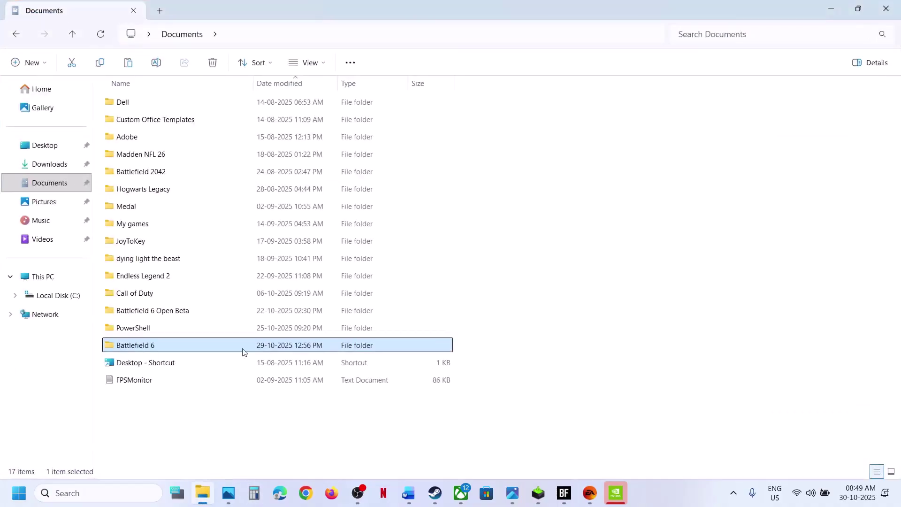
pyautogui.rightClick(146, 346)
pyautogui.click(268, 359)
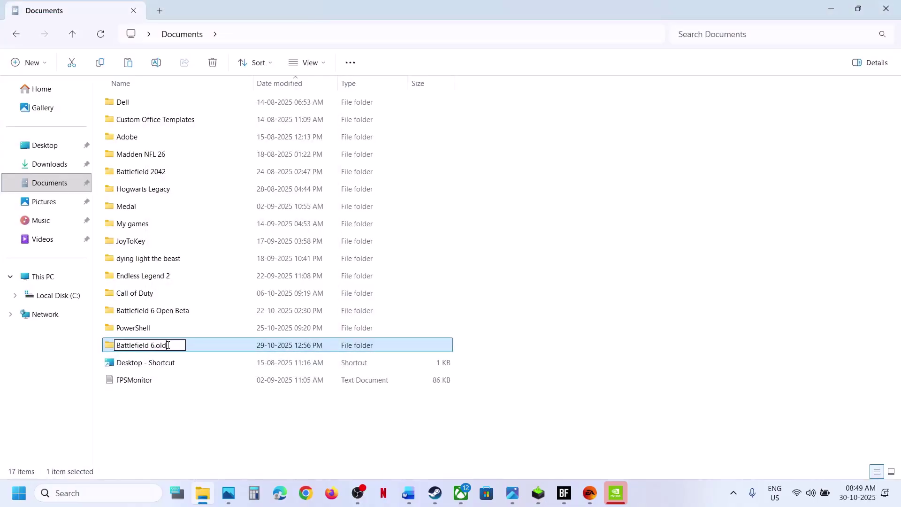
pyautogui.click(236, 431)
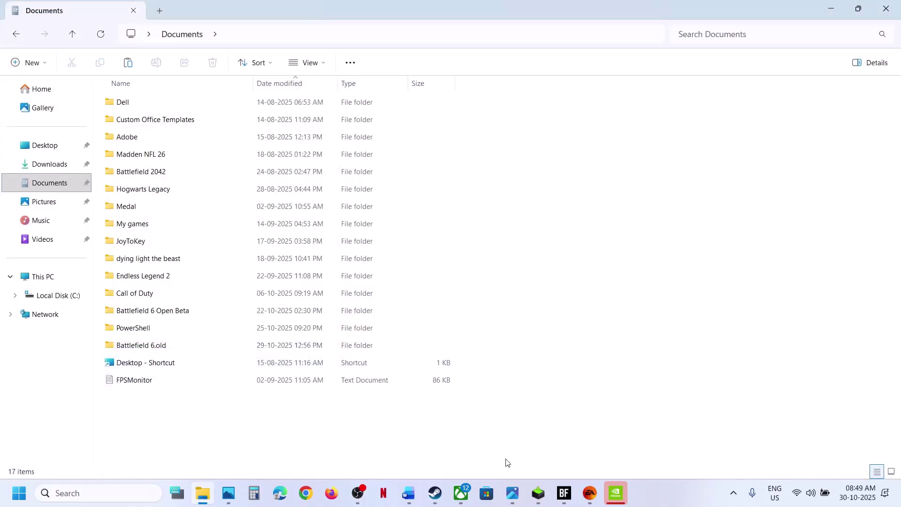
# Recheck Step 1 in the notes and delete the Battlefield 6 Open Beta folder.
pyautogui.click(417, 501)
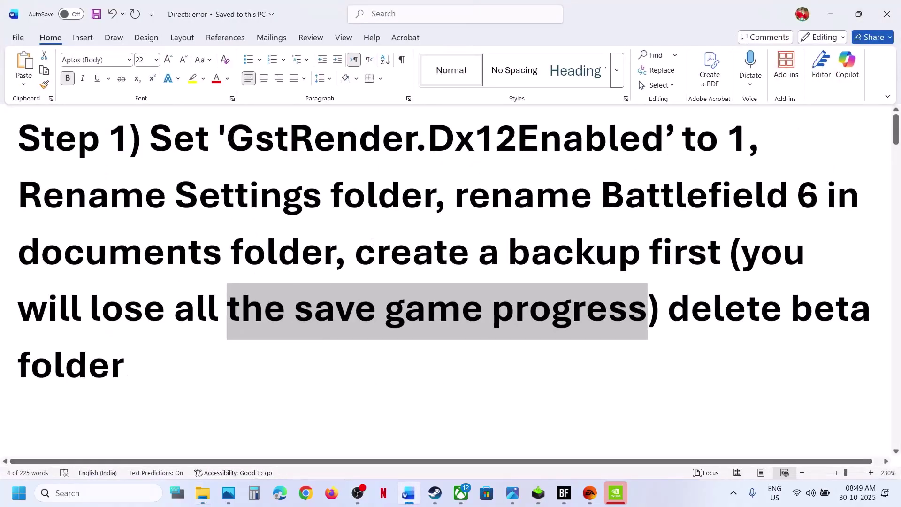
pyautogui.moveTo(267, 138); pyautogui.dragTo(740, 147)
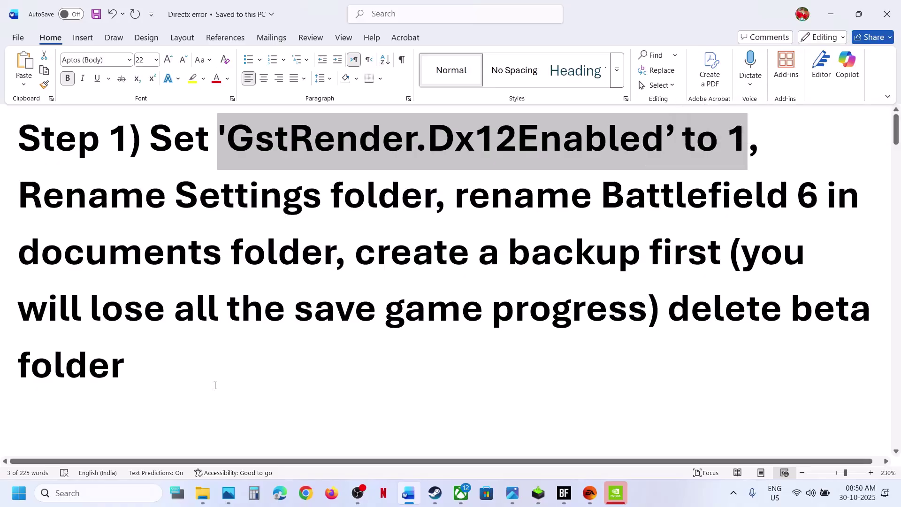
pyautogui.moveTo(662, 304); pyautogui.dragTo(203, 354)
pyautogui.click(204, 499)
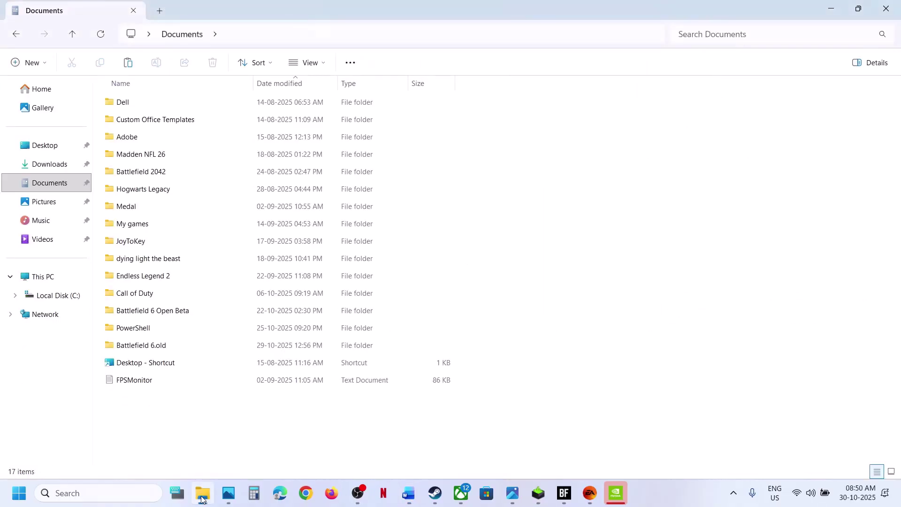
pyautogui.rightClick(155, 312)
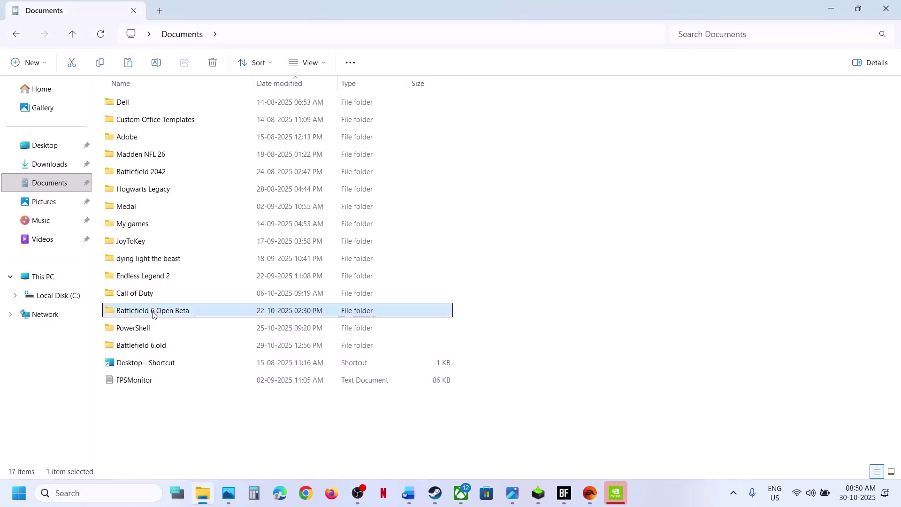
pyautogui.click(318, 129)
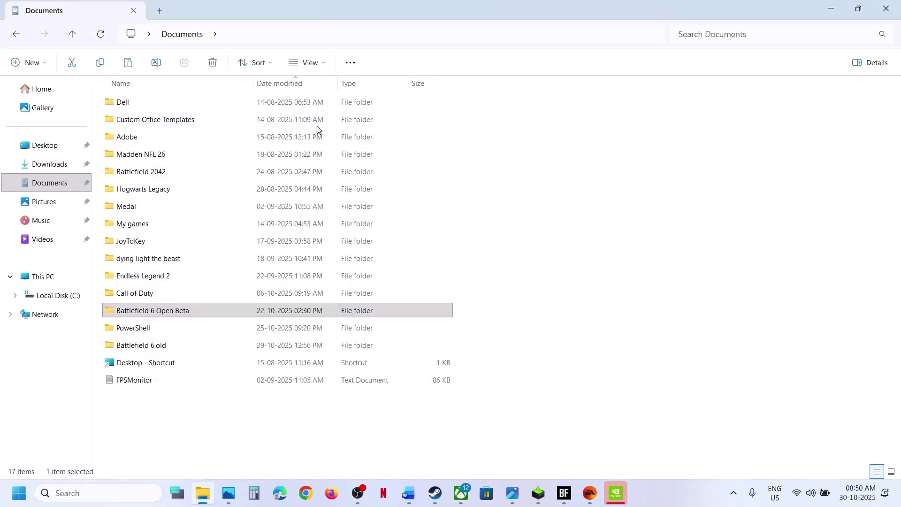
# Open NVIDIA Control Panel from the desktop's Show more options menu.
pyautogui.click(409, 492)
pyautogui.scroll(-3, 345, 322)
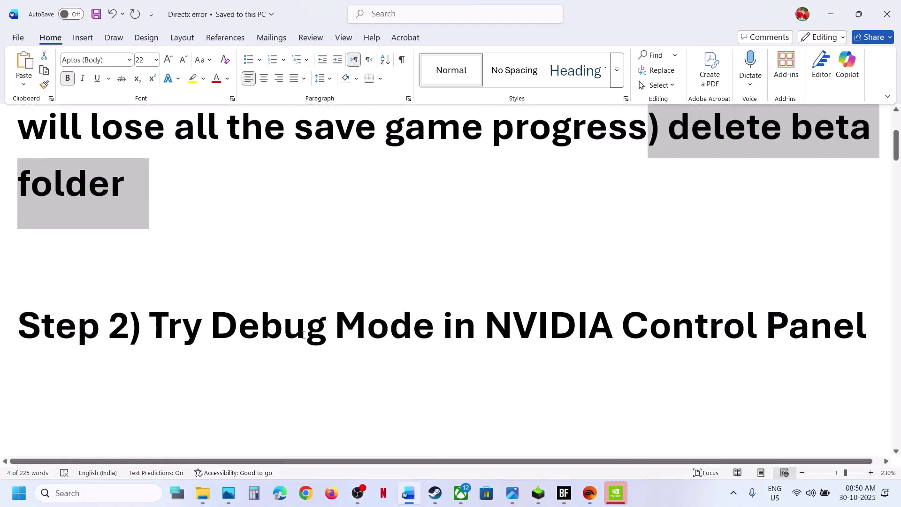
pyautogui.press('super+d')
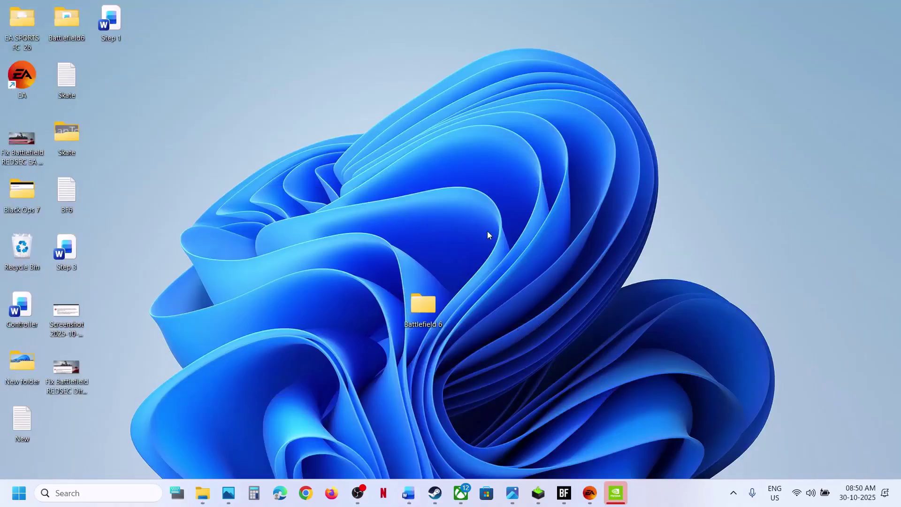
pyautogui.rightClick(489, 236)
pyautogui.click(519, 420)
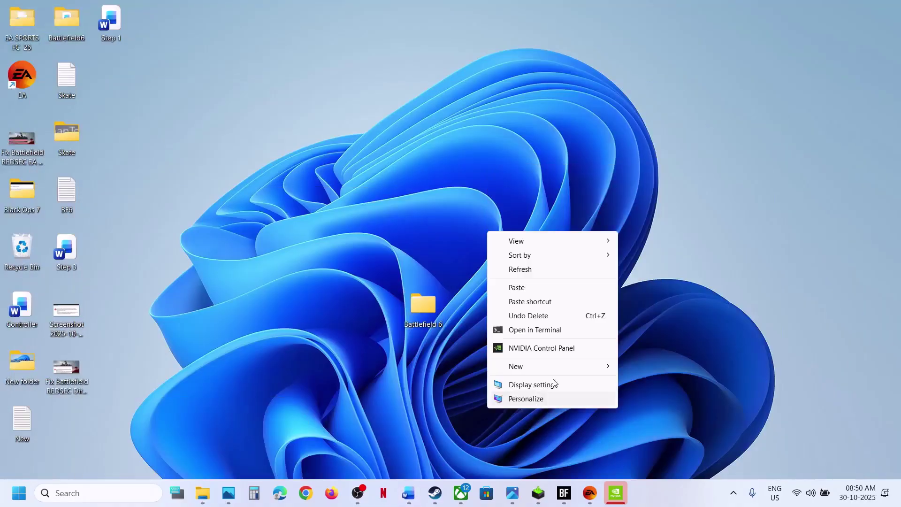
pyautogui.click(524, 351)
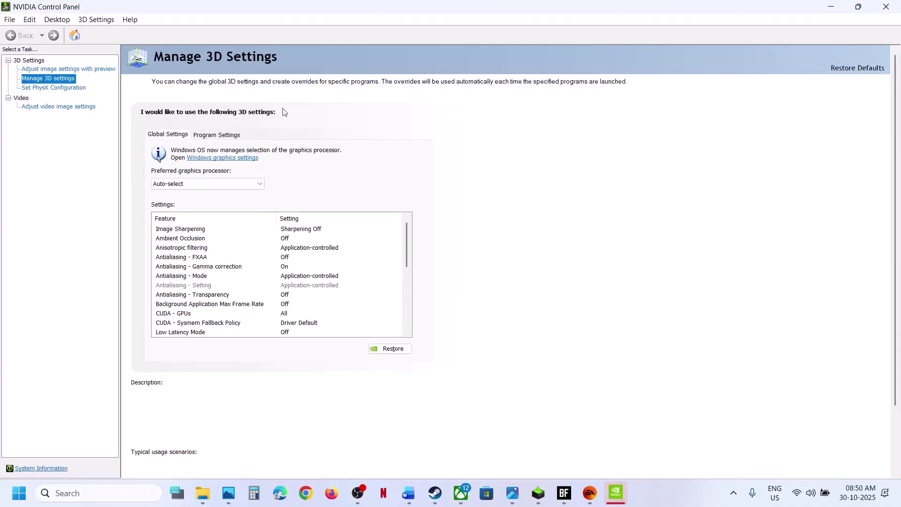
# Enable Debug Mode from the Help menu and confirm it is ticked.
pyautogui.click(130, 21)
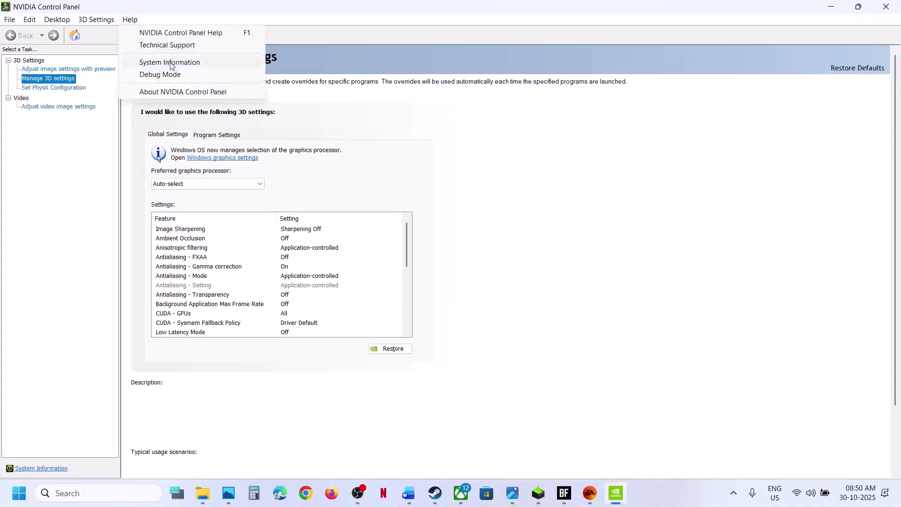
pyautogui.click(163, 76)
pyautogui.click(130, 20)
pyautogui.click(505, 193)
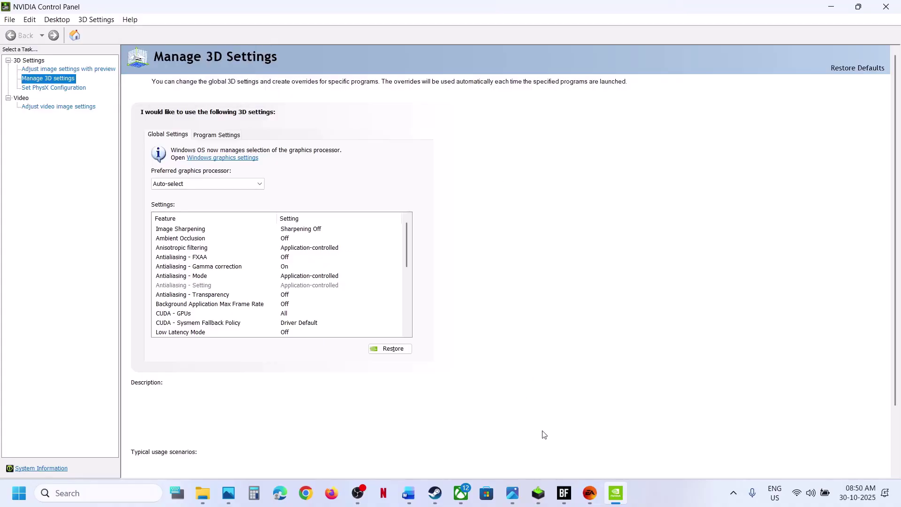
# Highlight Step 3's Pax-to-NATO faction switch in the notes, then bring up Battlefield 6.
pyautogui.click(591, 494)
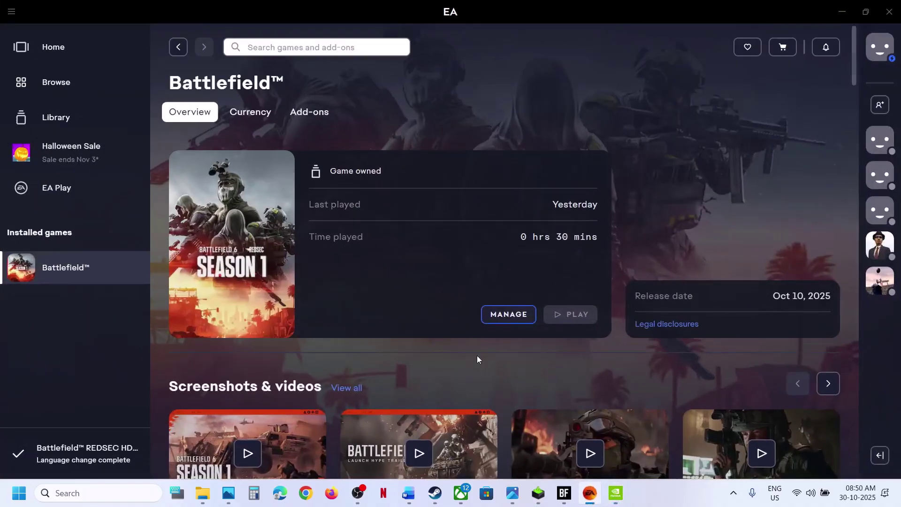
pyautogui.click(417, 498)
pyautogui.scroll(-4, 344, 327)
pyautogui.moveTo(214, 347); pyautogui.dragTo(785, 353)
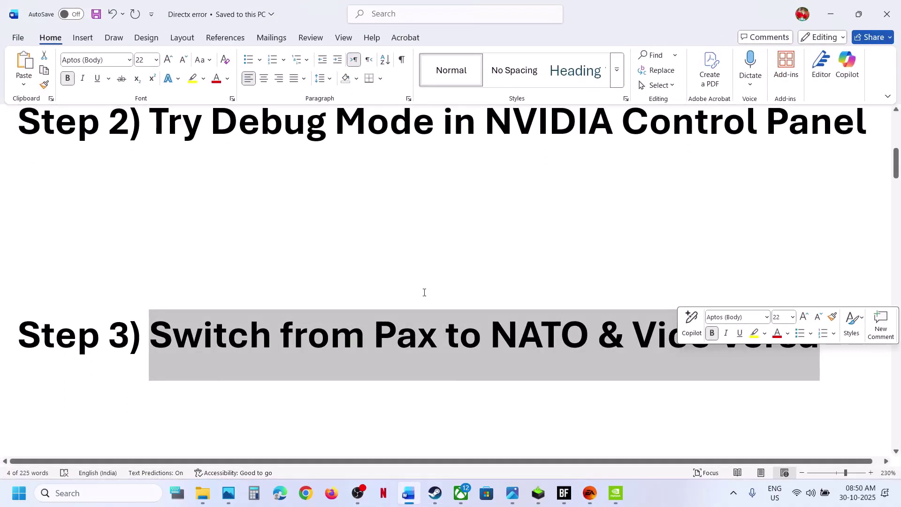
pyautogui.click(590, 492)
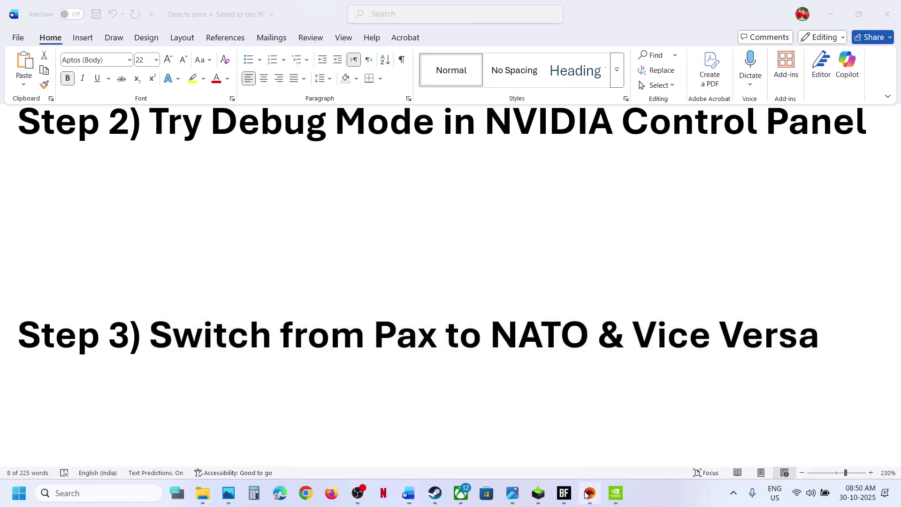
pyautogui.click(564, 493)
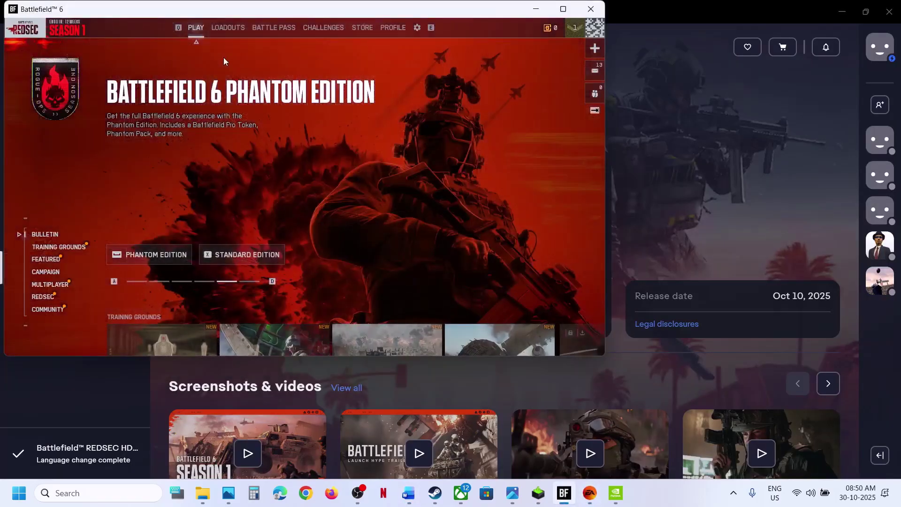
# On the Loadouts screen, swap faction to NATO, back to Pax Armata, then to NATO again.
pyautogui.click(226, 29)
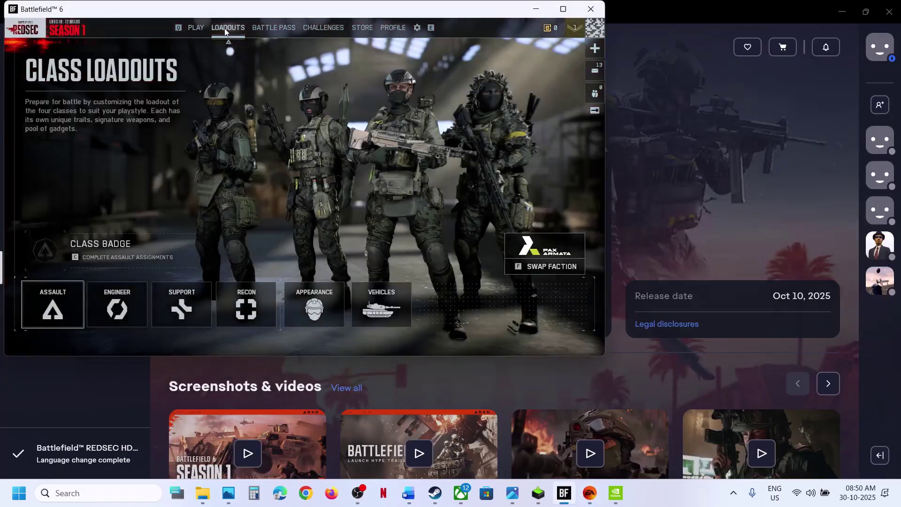
pyautogui.click(551, 253)
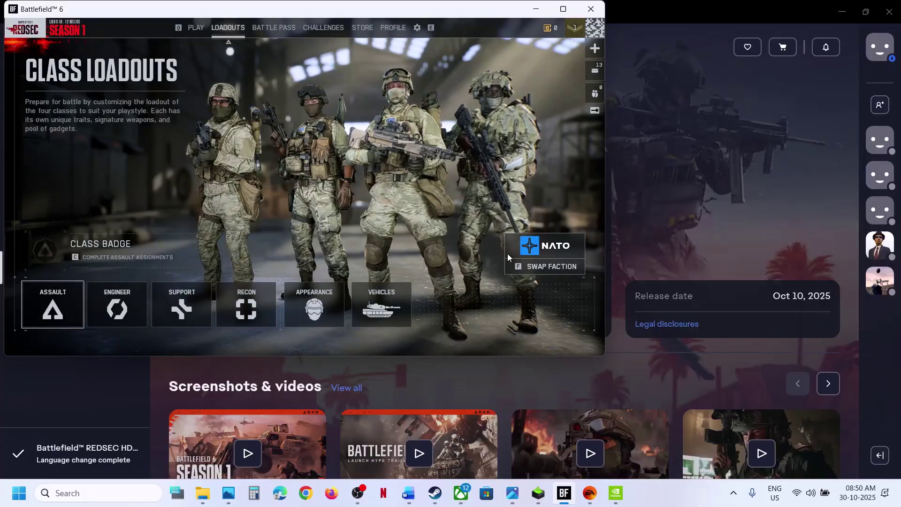
pyautogui.click(546, 253)
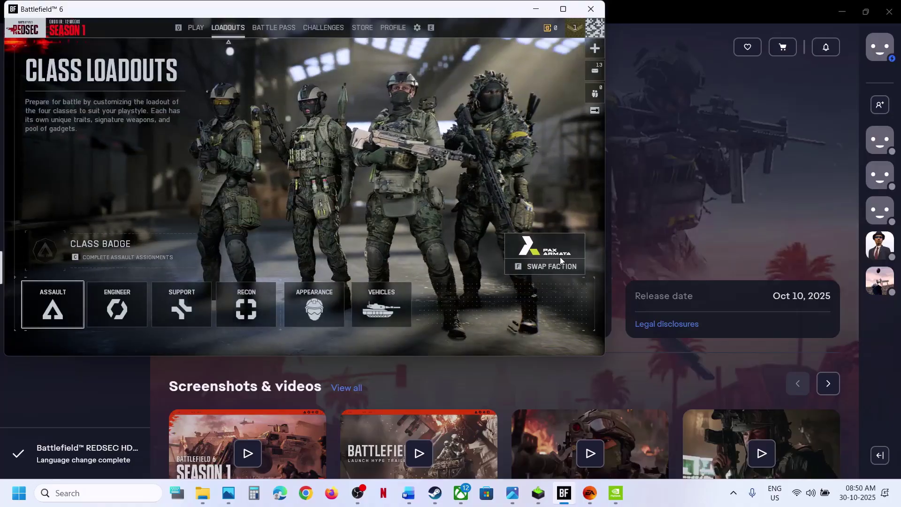
pyautogui.click(559, 257)
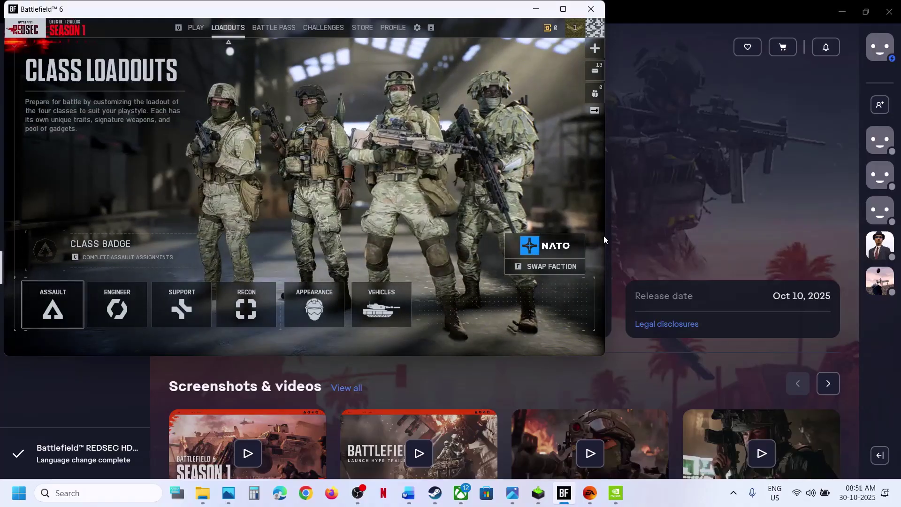
pyautogui.click(604, 236)
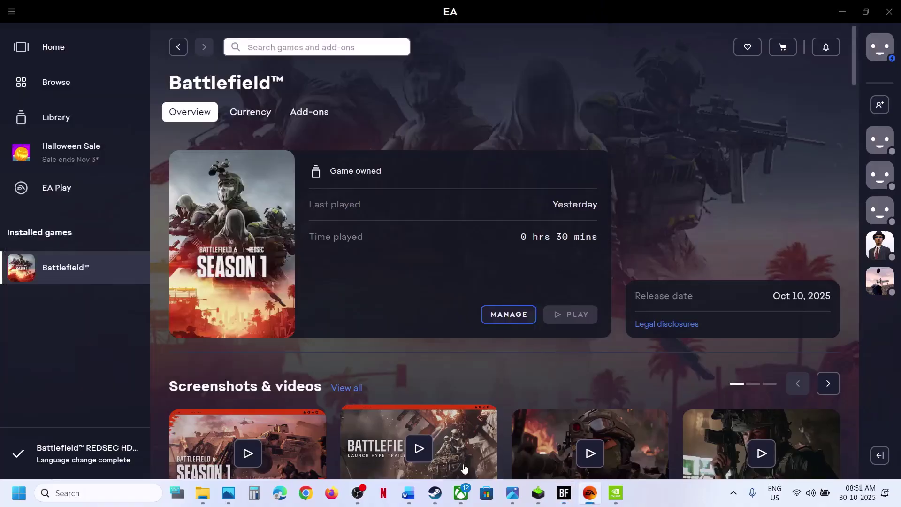
# Highlight Step 4's Engineer-to-Assault class switch in the notes, then return to Battlefield 6.
pyautogui.click(418, 492)
pyautogui.scroll(-4, 334, 362)
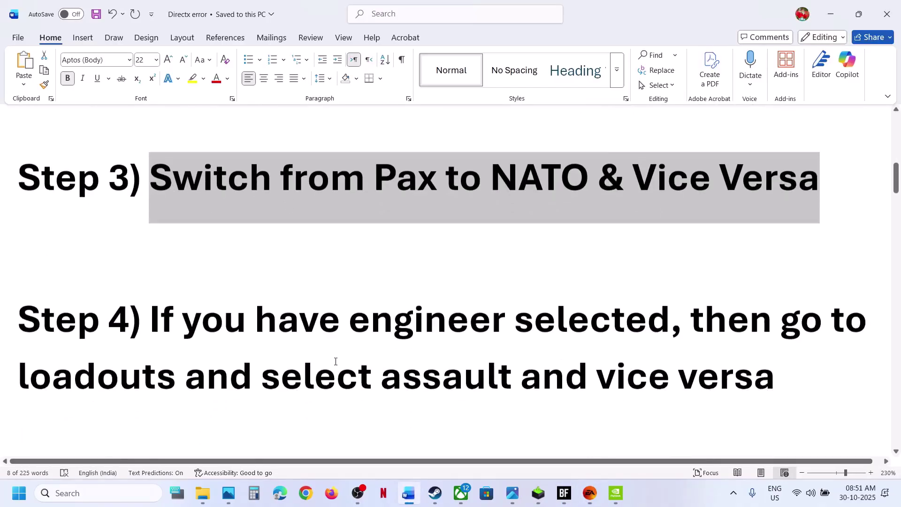
pyautogui.moveTo(255, 295); pyautogui.dragTo(699, 354)
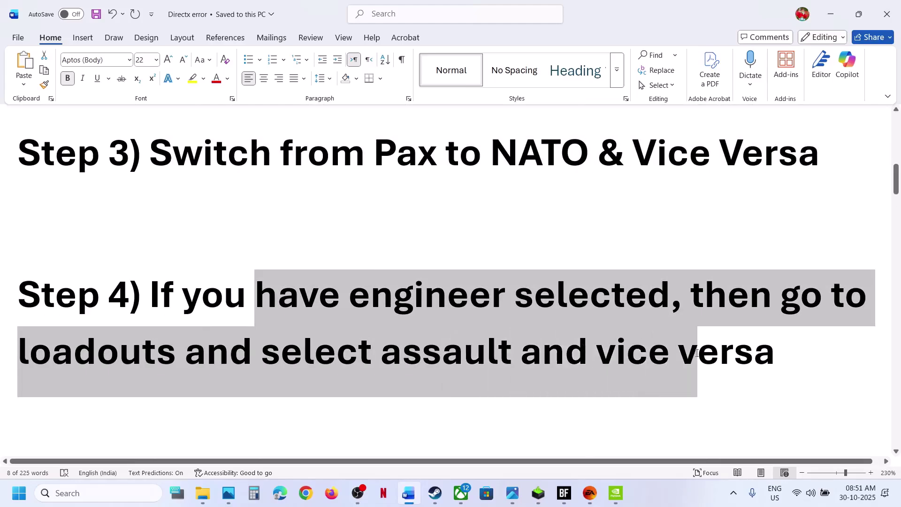
pyautogui.click(564, 492)
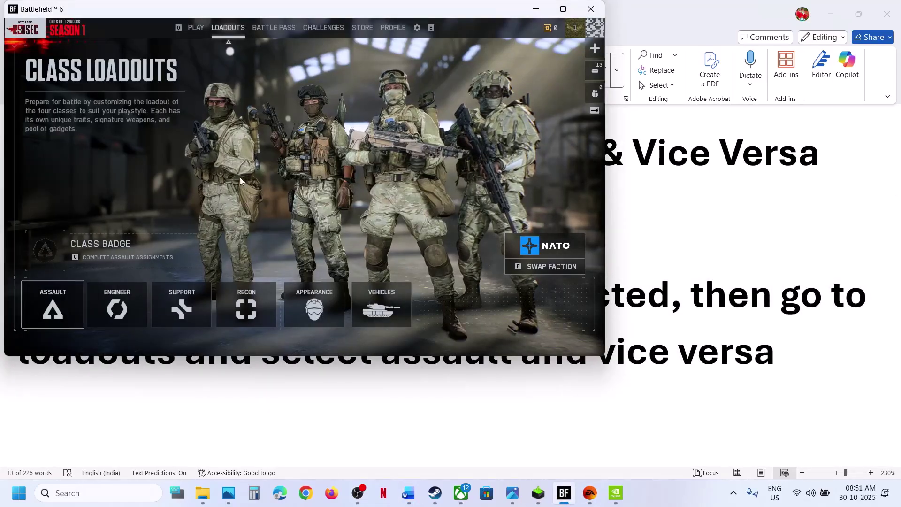
# Open the Engineer loadout, then switch back and reopen the Assault customize-loadout screen.
pyautogui.click(126, 298)
pyautogui.click(124, 299)
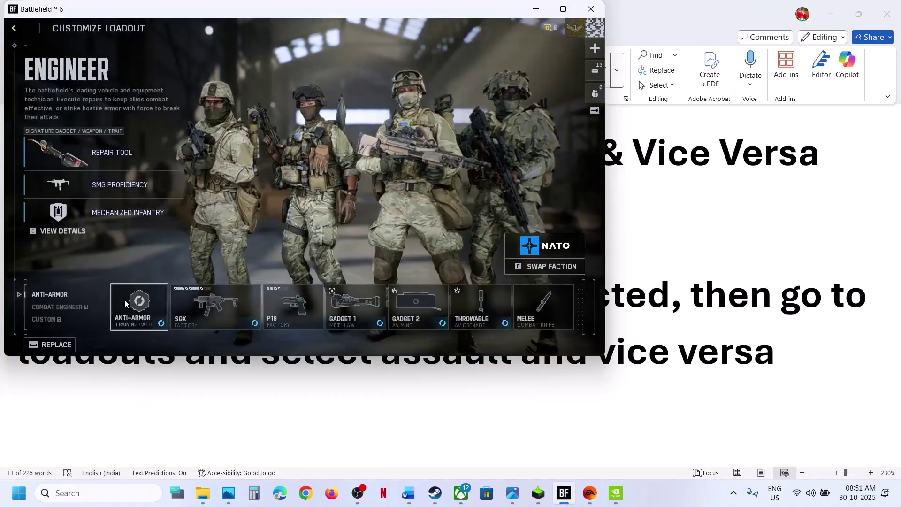
pyautogui.press('Escape')
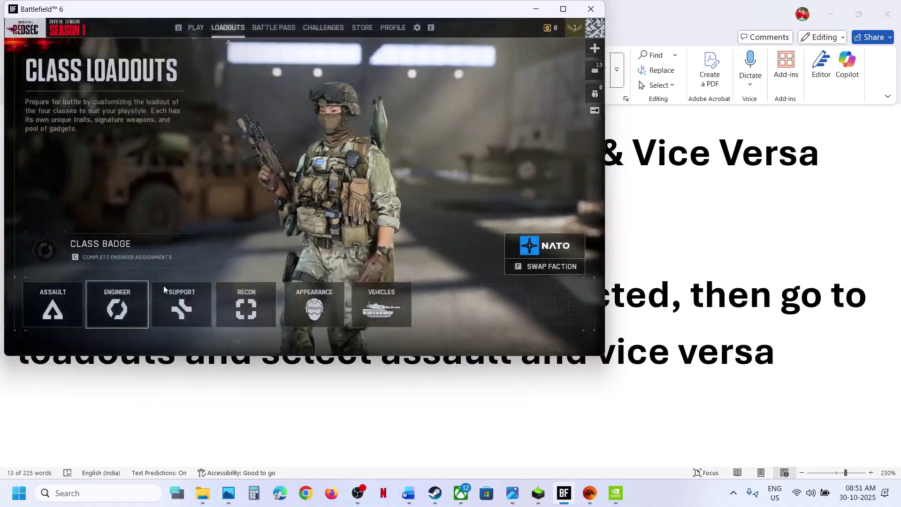
pyautogui.click(55, 307)
pyautogui.click(55, 307)
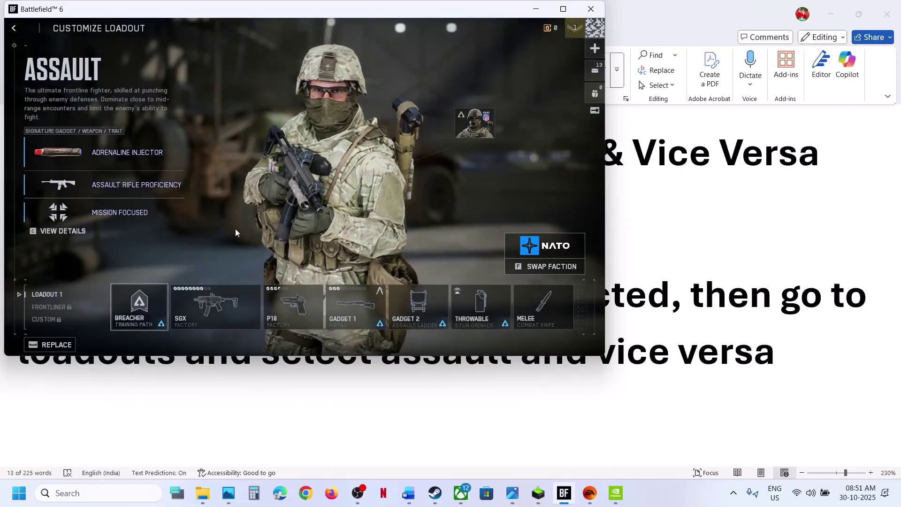
pyautogui.press('Escape')
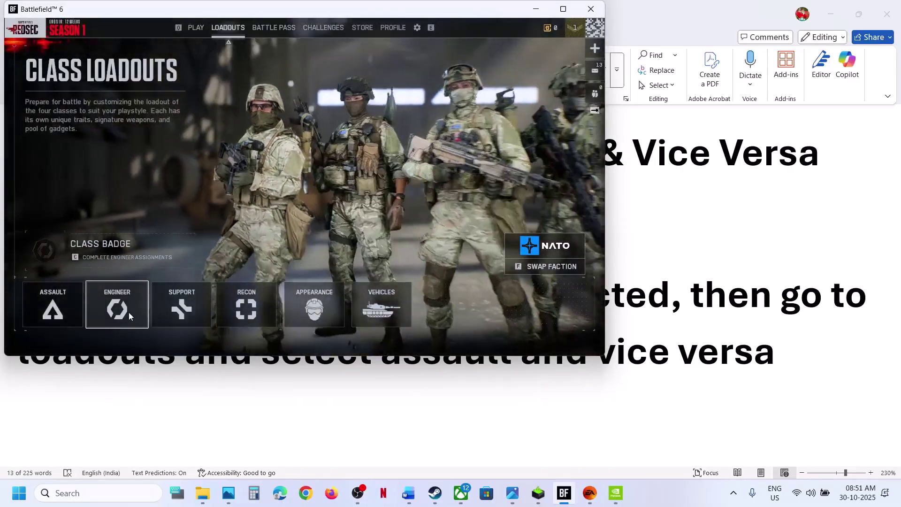
pyautogui.click(63, 311)
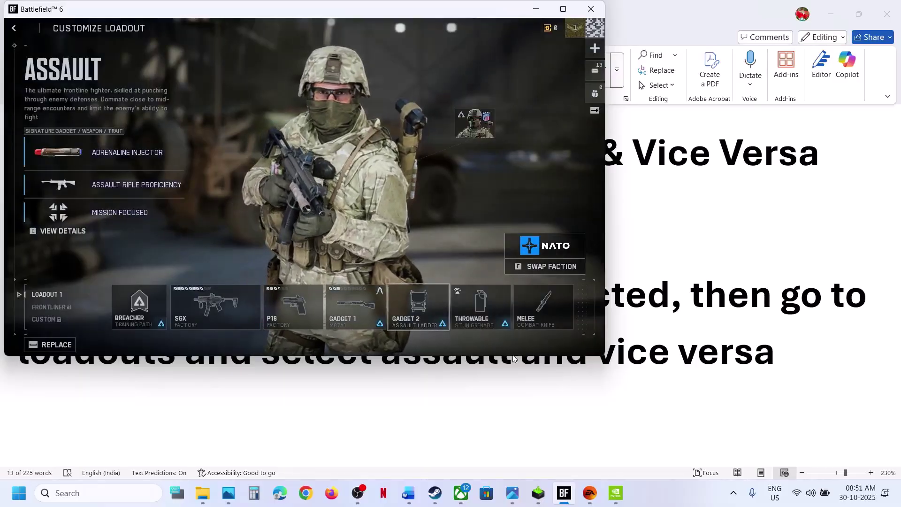
pyautogui.hotkey('alt', 'Tab')
# Scroll the Word notes to Step 5 (swap the main weapon, e.g. assault rifle to SMG) and highlight it.
pyautogui.scroll(-5, 424, 361)
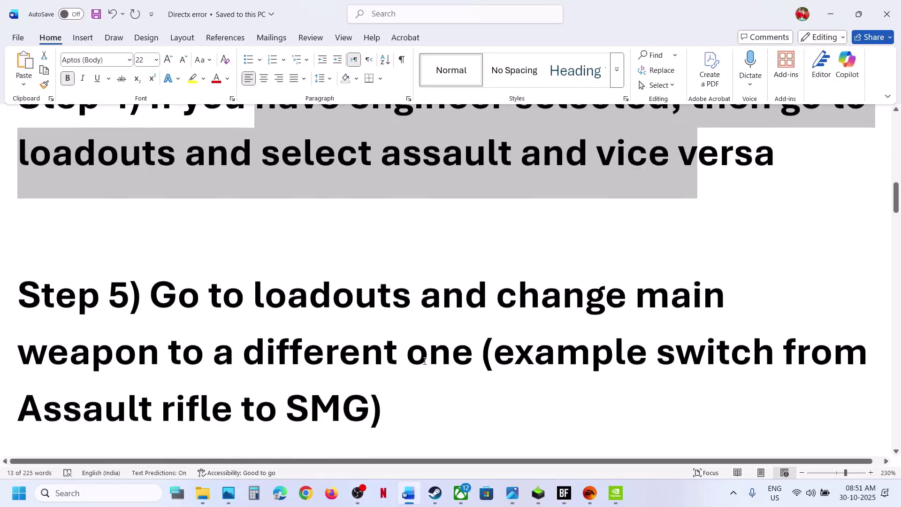
pyautogui.moveTo(256, 272); pyautogui.dragTo(464, 331)
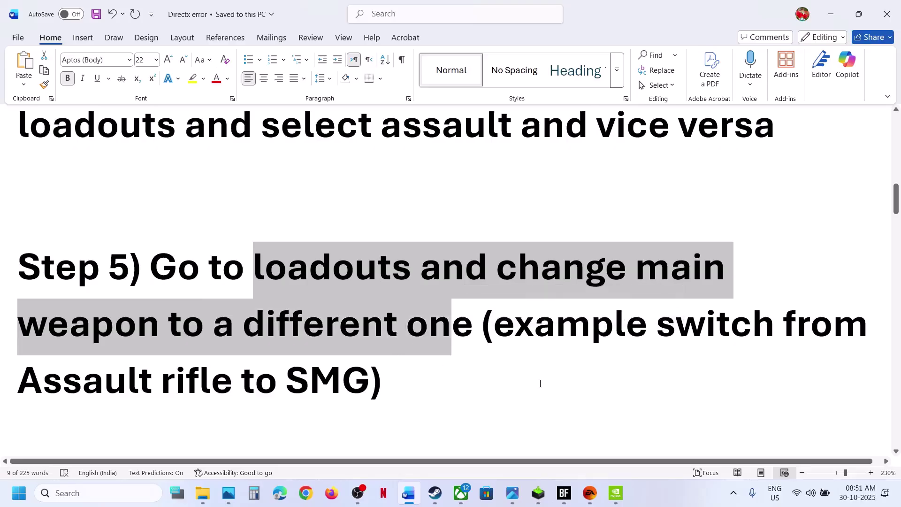
pyautogui.hotkey('alt', 'Tab')
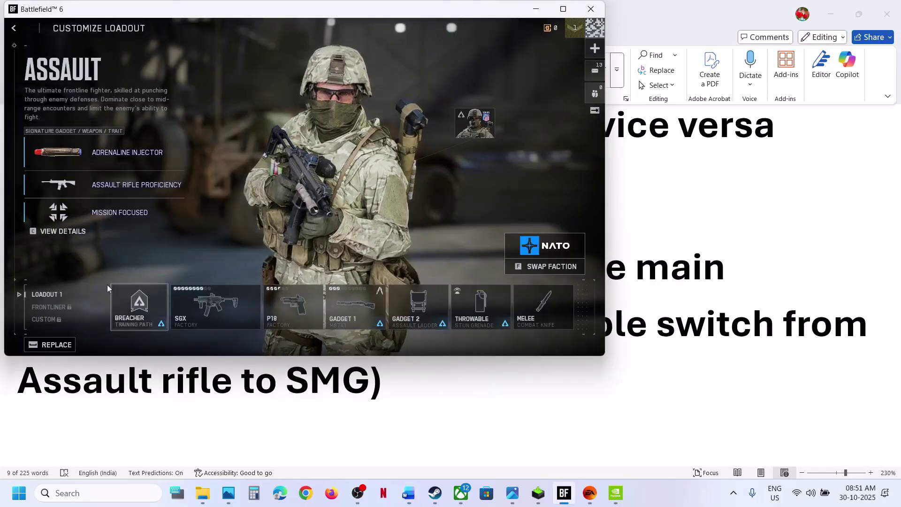
# Compare the Assault Rifle and SMG categories for the primary weapon, ending on the SMG list.
pyautogui.click(199, 302)
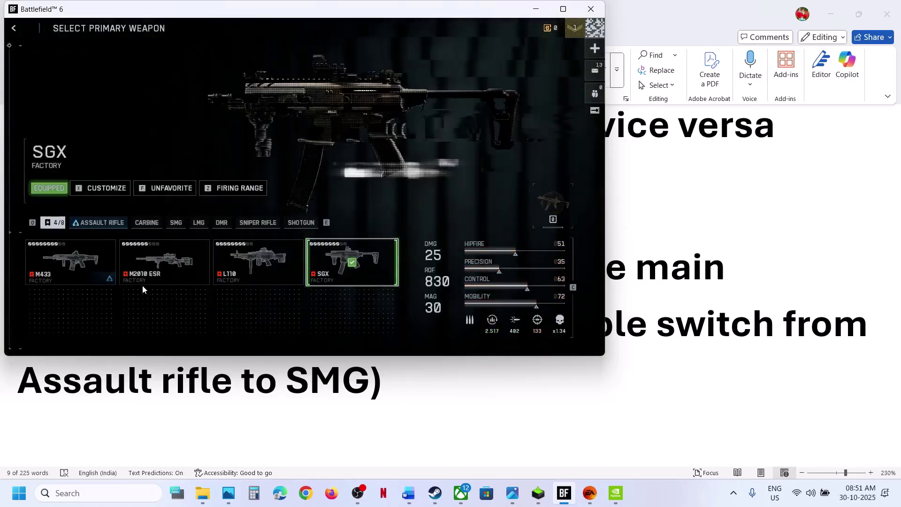
pyautogui.click(97, 227)
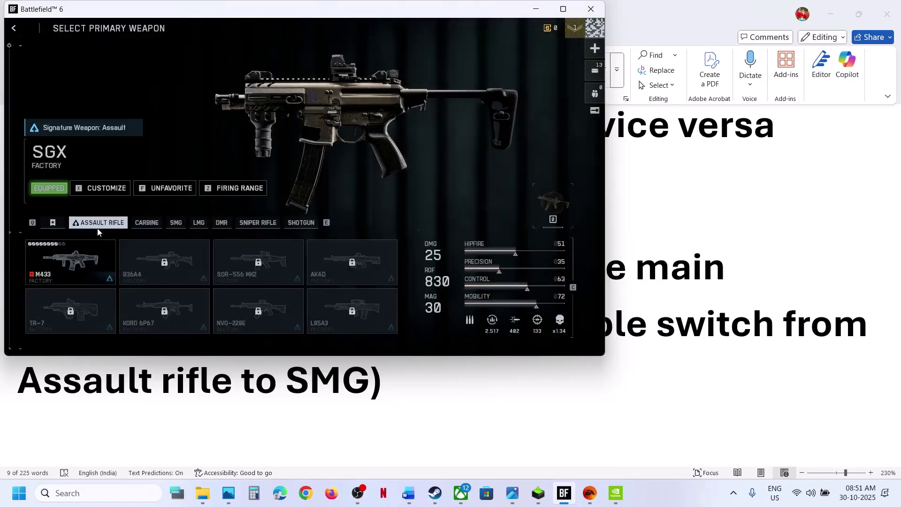
pyautogui.click(175, 227)
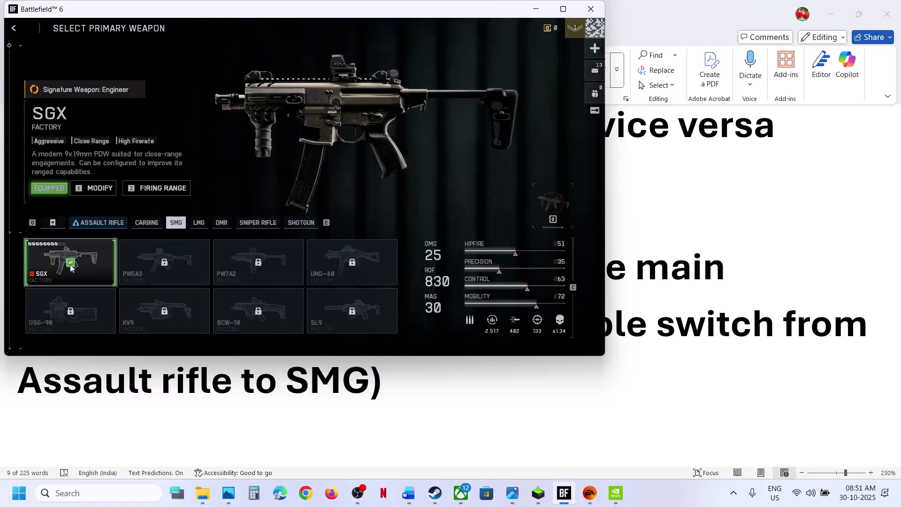
pyautogui.click(101, 226)
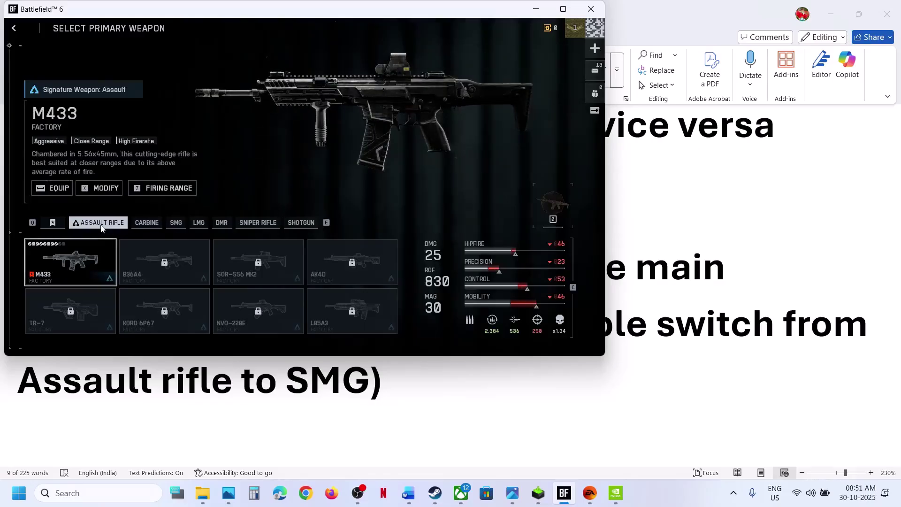
pyautogui.click(174, 223)
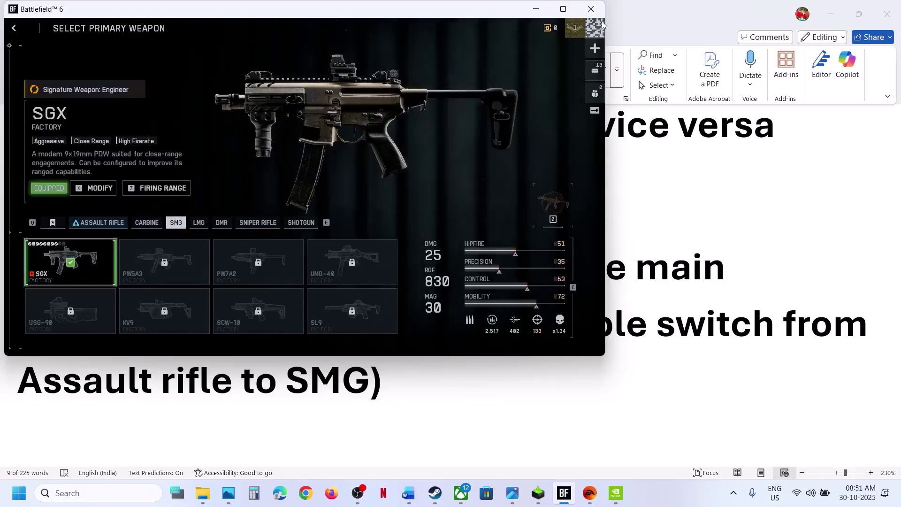
# Highlight the Step 6 heading in the Word notes, then back out to Class Loadouts.
pyautogui.hotkey('alt', 'Tab')
pyautogui.click(293, 397)
pyautogui.scroll(-3, 292, 396)
pyautogui.moveTo(197, 334); pyautogui.dragTo(636, 336)
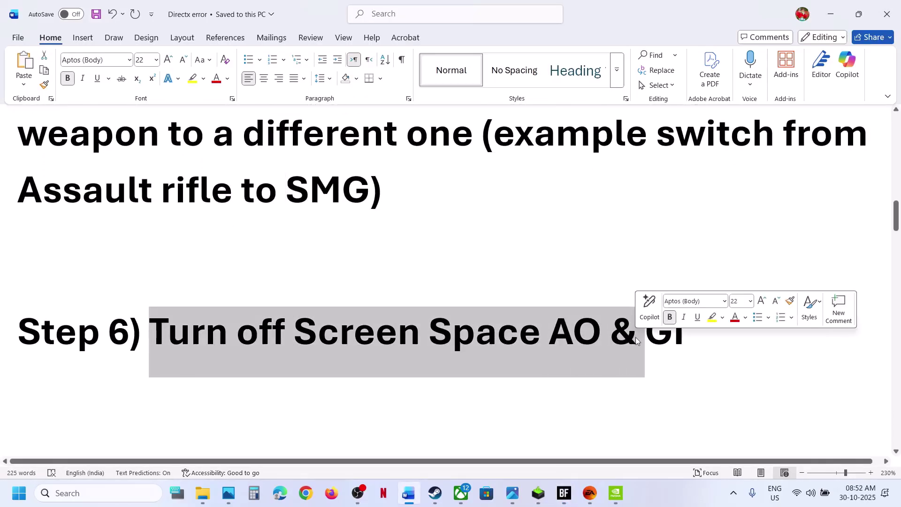
pyautogui.hotkey('alt', 'Tab')
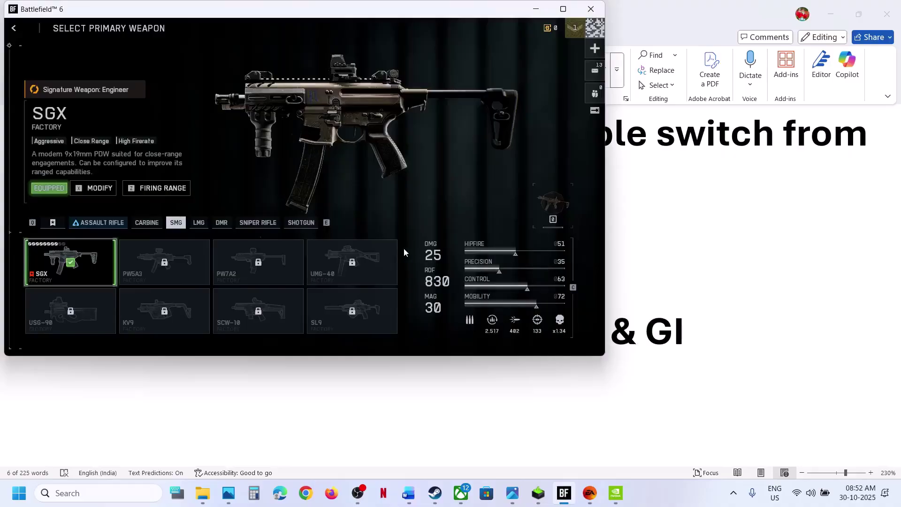
pyautogui.press('Escape')
pyautogui.press('Escape')
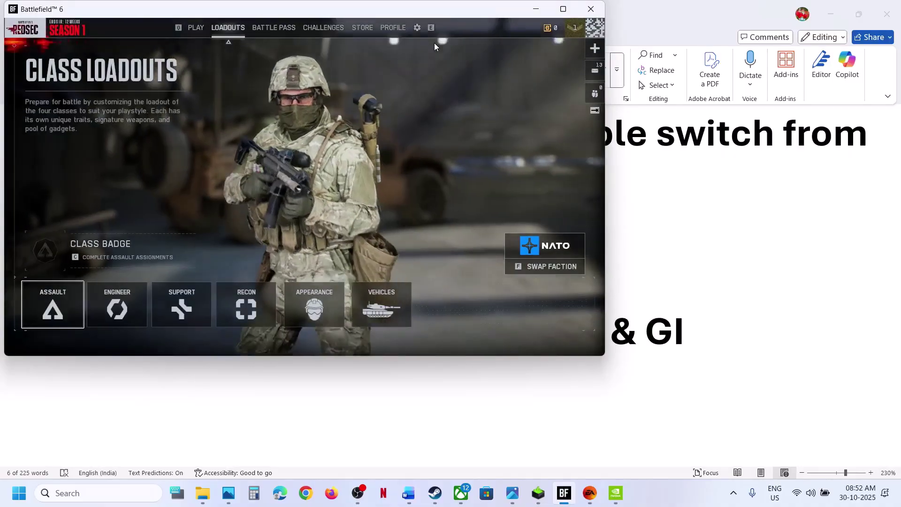
# Switch Screen Space AO & GI from GTAO LOW to OFF in Graphics Quality Settings.
pyautogui.click(417, 27)
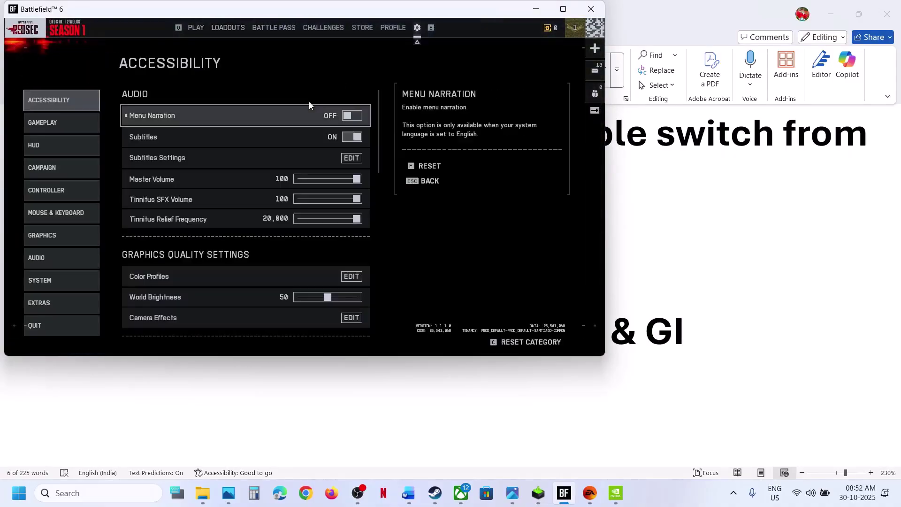
pyautogui.click(49, 238)
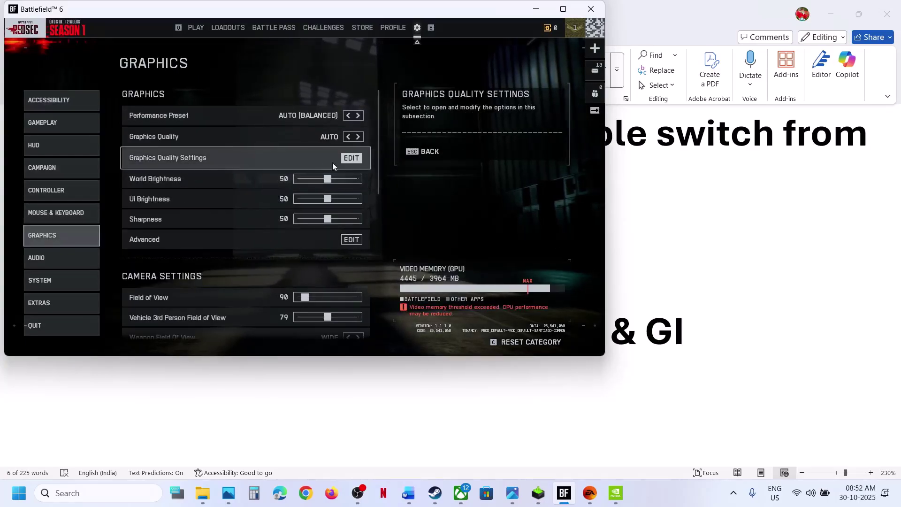
pyautogui.click(353, 160)
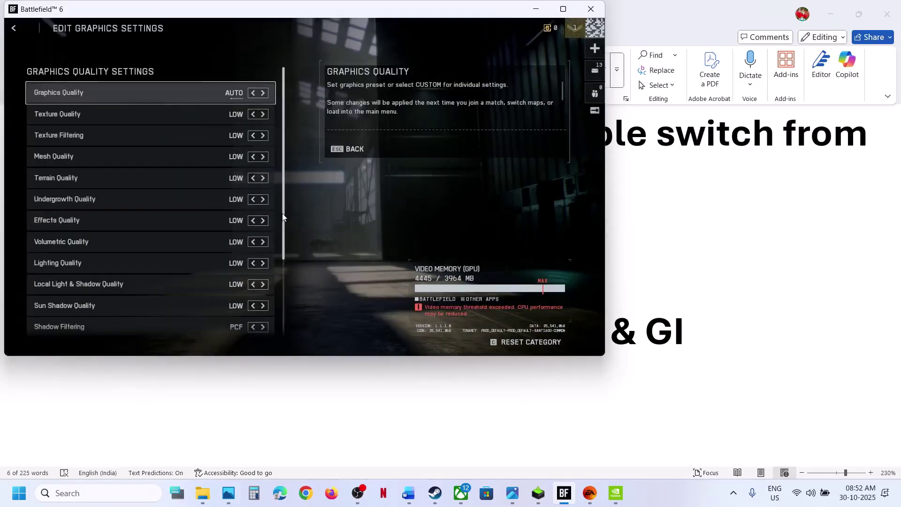
pyautogui.scroll(-3, 193, 252)
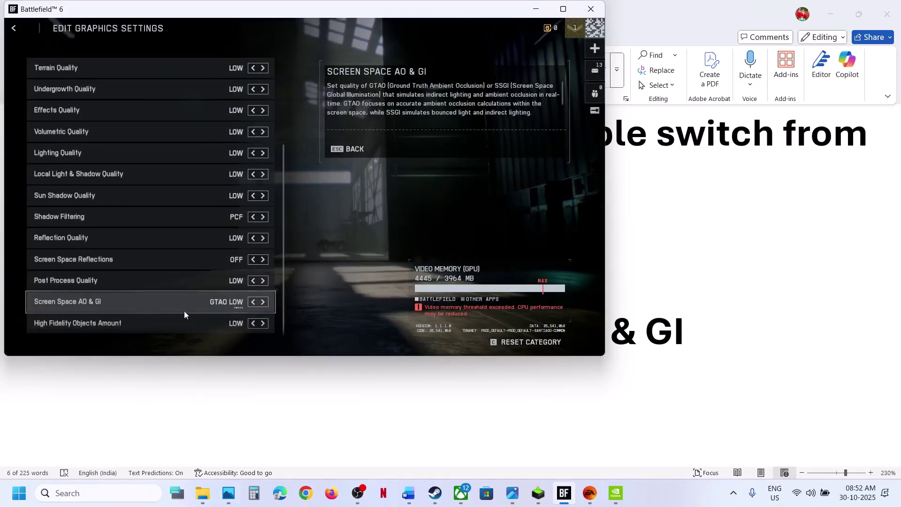
pyautogui.click(255, 300)
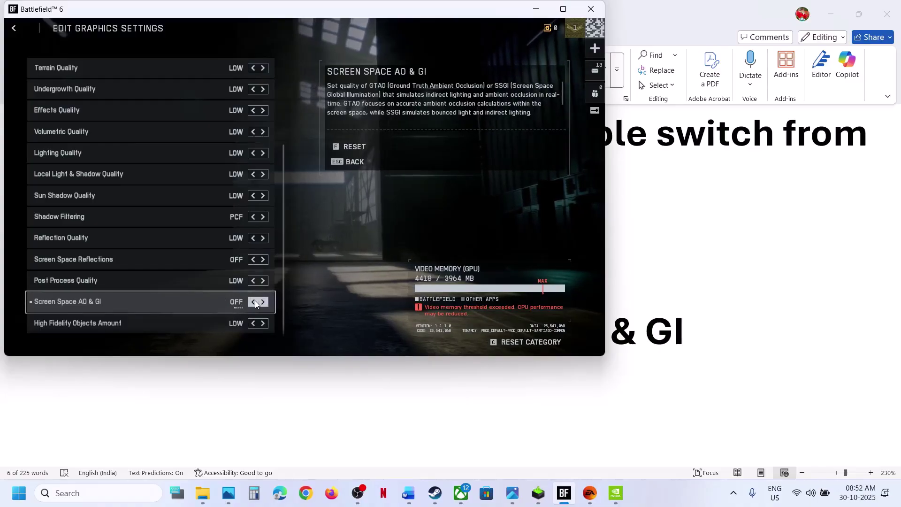
pyautogui.press('Escape')
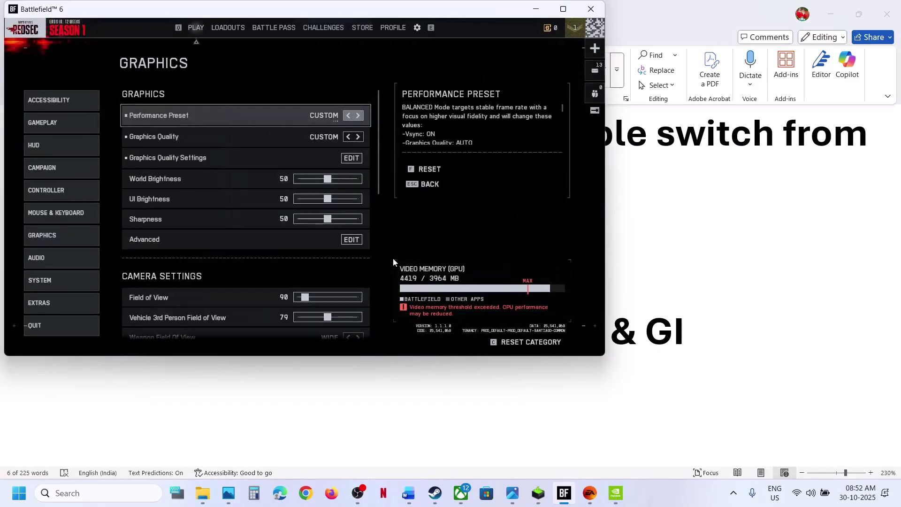
pyautogui.press('Escape')
# Scroll the Word notes to Step 7 on borderless fullscreen, FPS capping and windowed mode.
pyautogui.hotkey('alt', 'Tab')
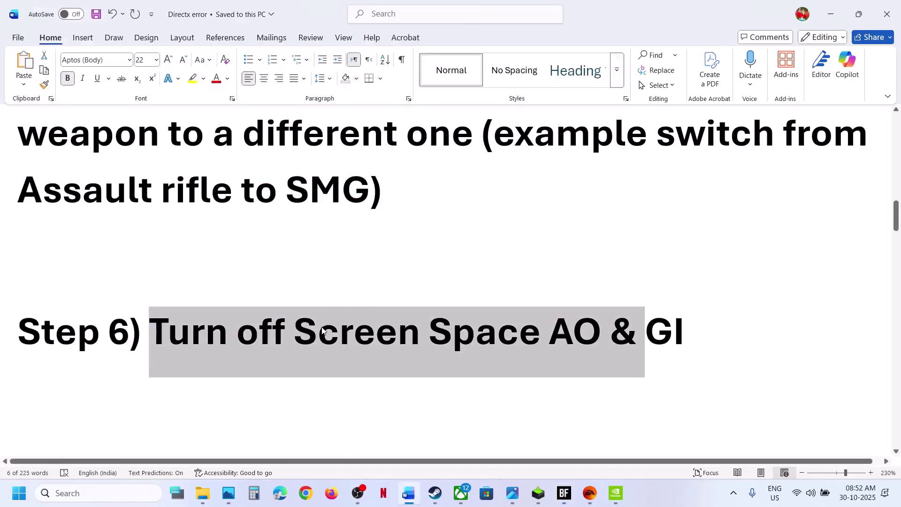
pyautogui.scroll(-3, 323, 327)
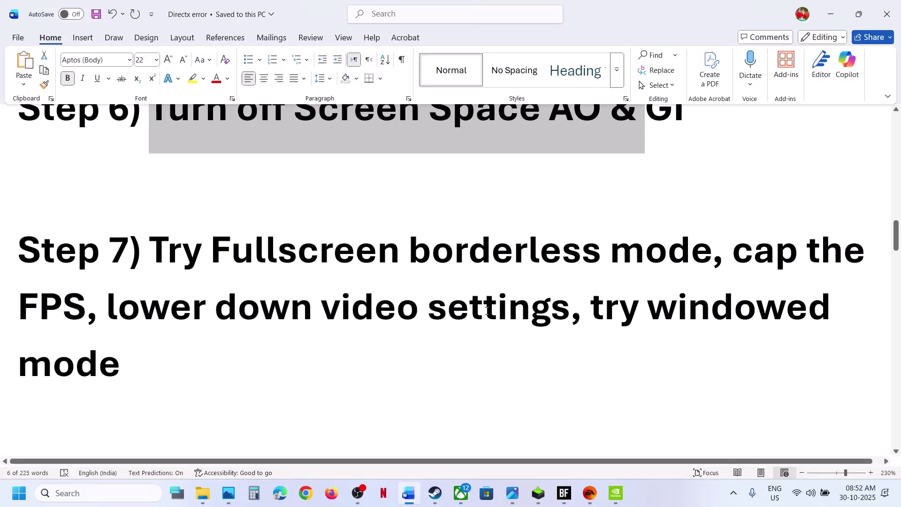
pyautogui.hotkey('alt', 'Tab')
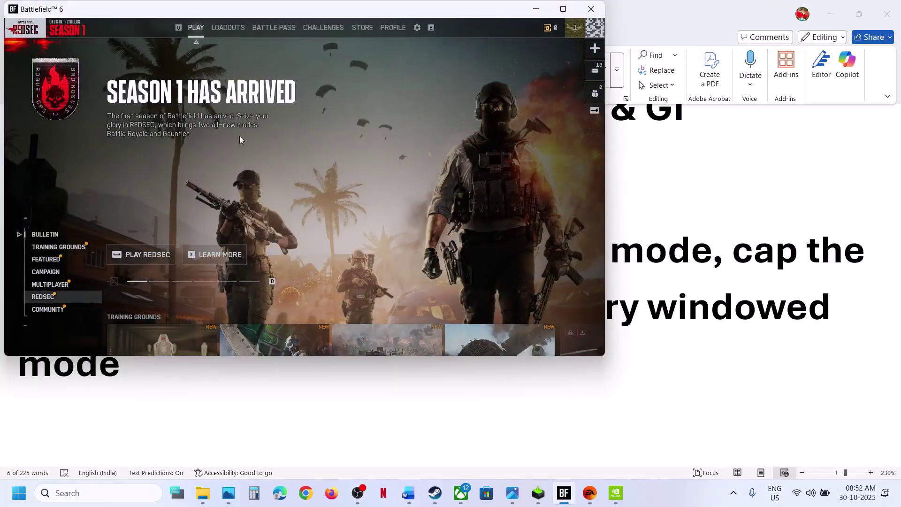
# Try Borderless for Fullscreen Mode in Graphics display settings, then set it back to Windowed.
pyautogui.click(417, 29)
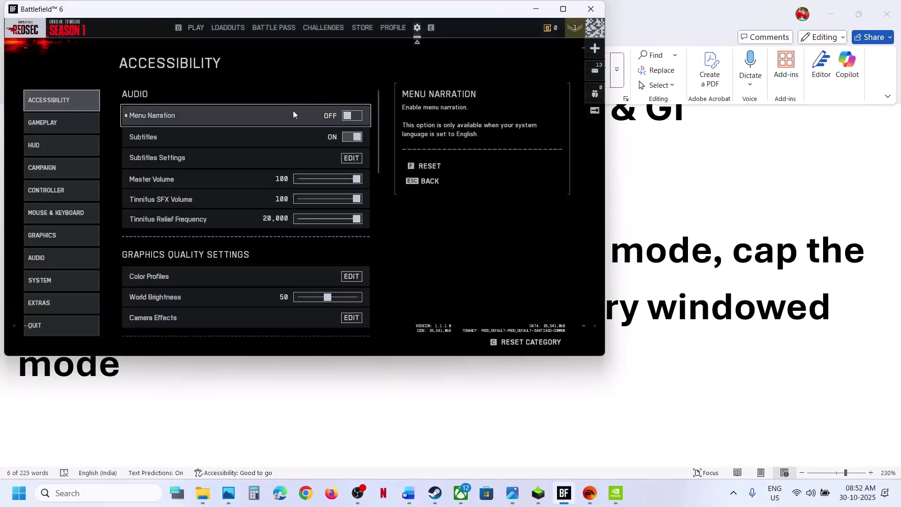
pyautogui.click(46, 236)
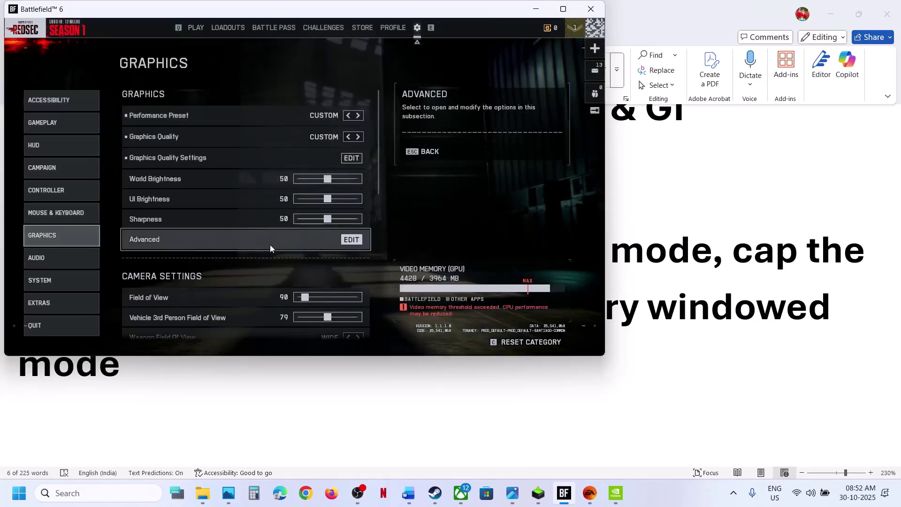
pyautogui.scroll(-5, 271, 249)
pyautogui.scroll(-3, 271, 248)
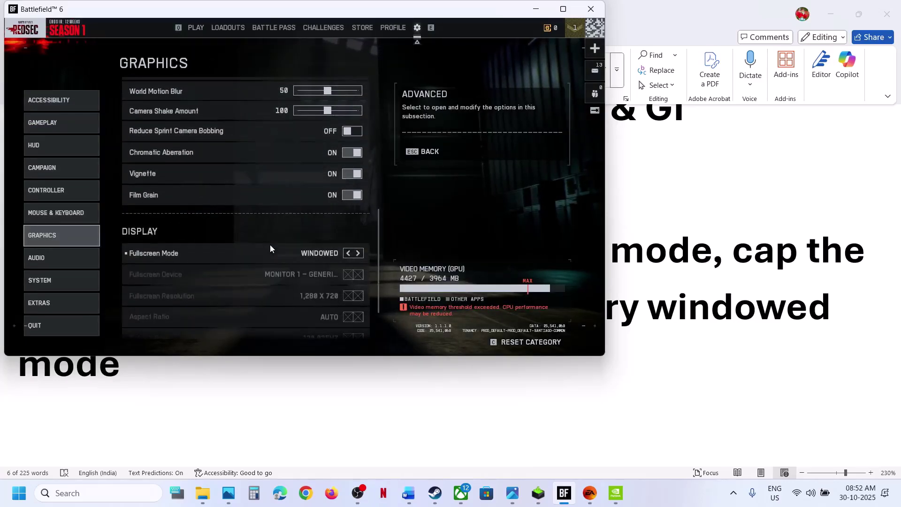
pyautogui.click(362, 198)
pyautogui.click(362, 198)
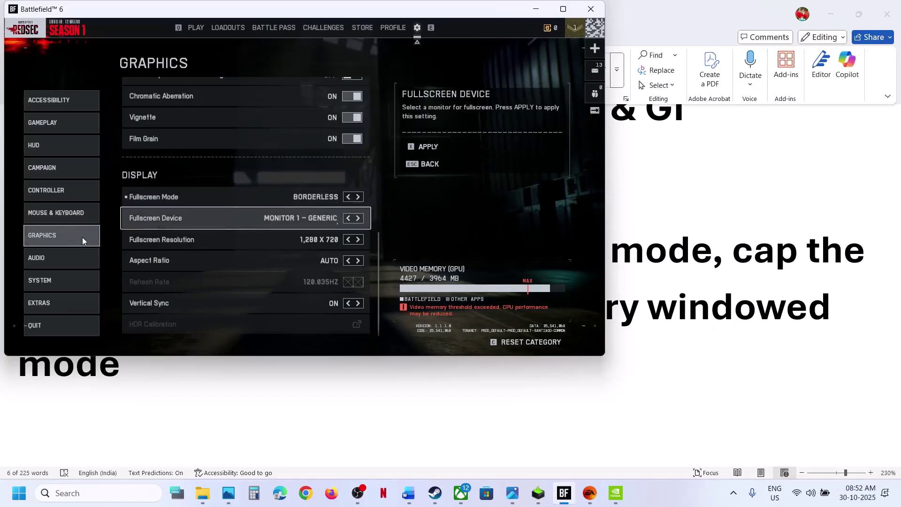
pyautogui.press('Right')
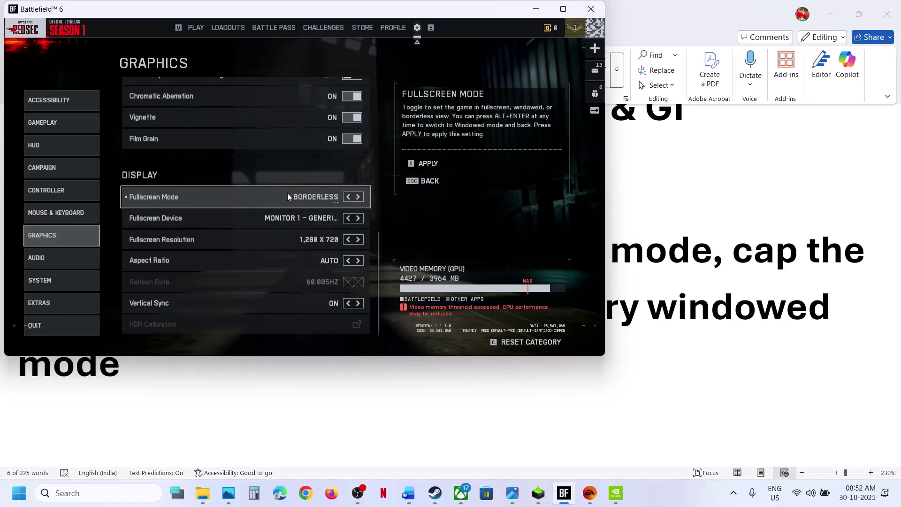
pyautogui.click(358, 197)
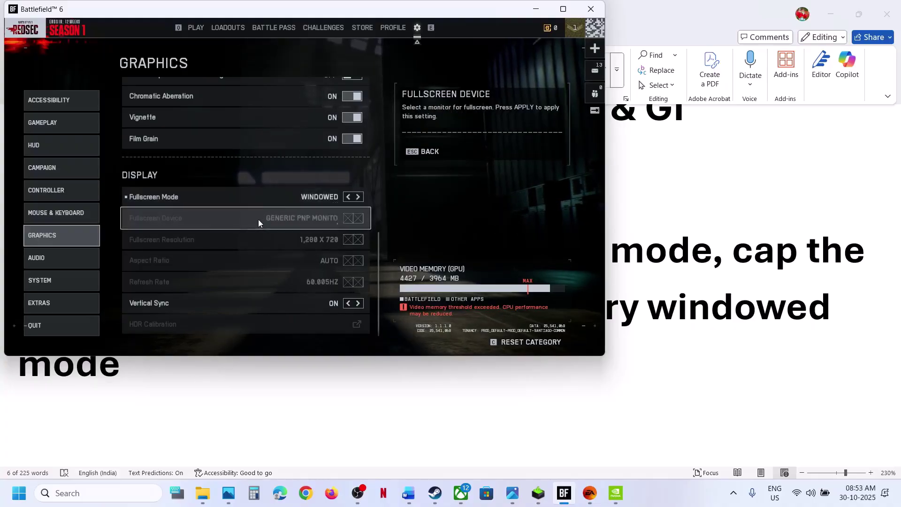
# Open the Edit Advanced Settings graphics page.
pyautogui.scroll(5, 258, 219)
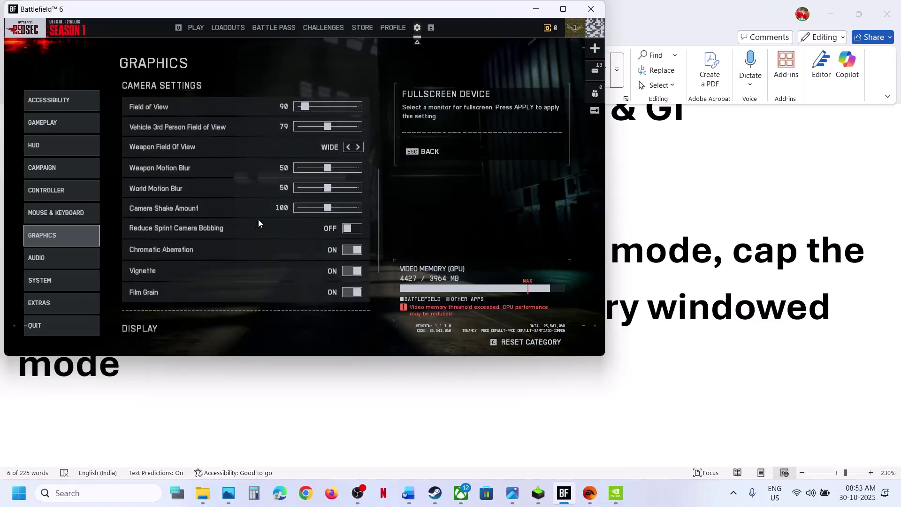
pyautogui.scroll(4, 258, 223)
pyautogui.scroll(1, 258, 218)
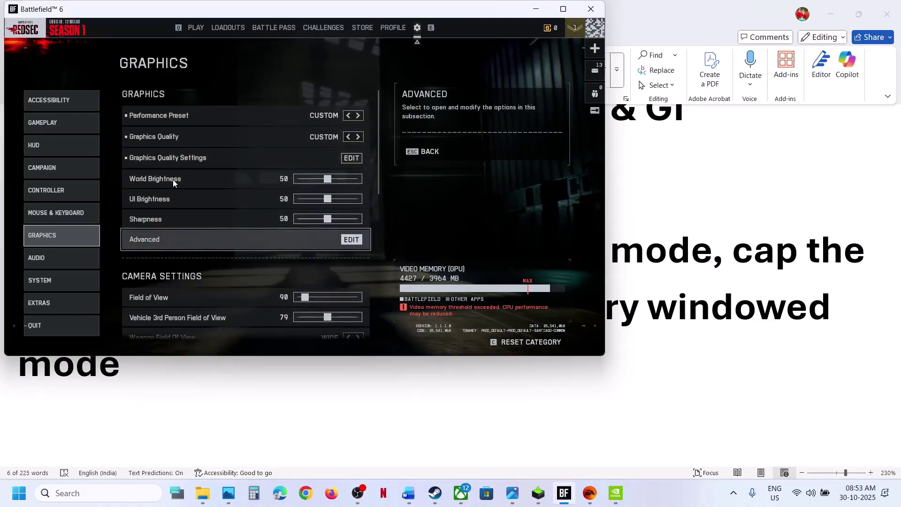
pyautogui.click(351, 240)
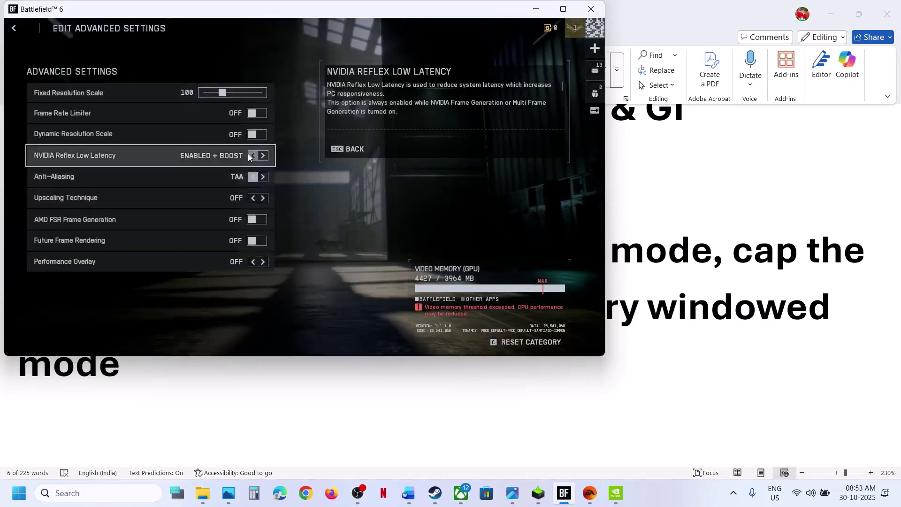
# Turn the Frame Rate Limiter on and lower its limit from 137 to 60.
pyautogui.click(261, 114)
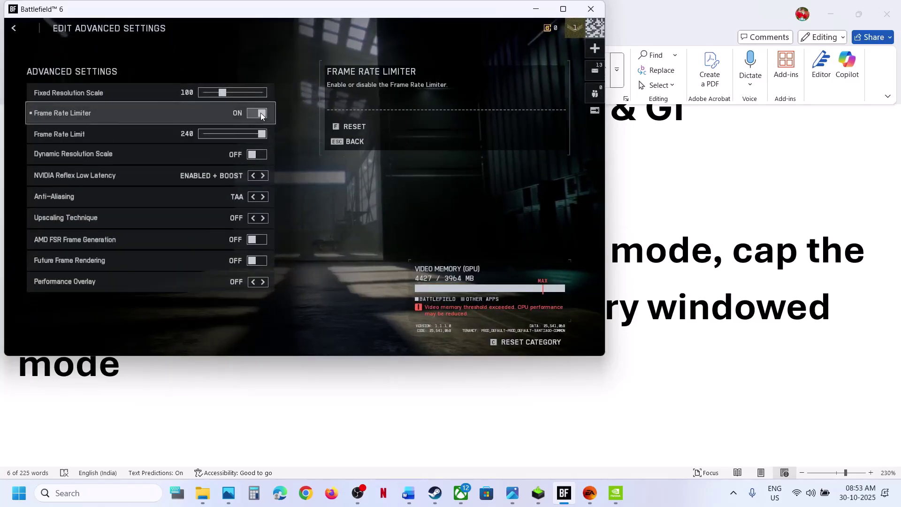
pyautogui.click(234, 134)
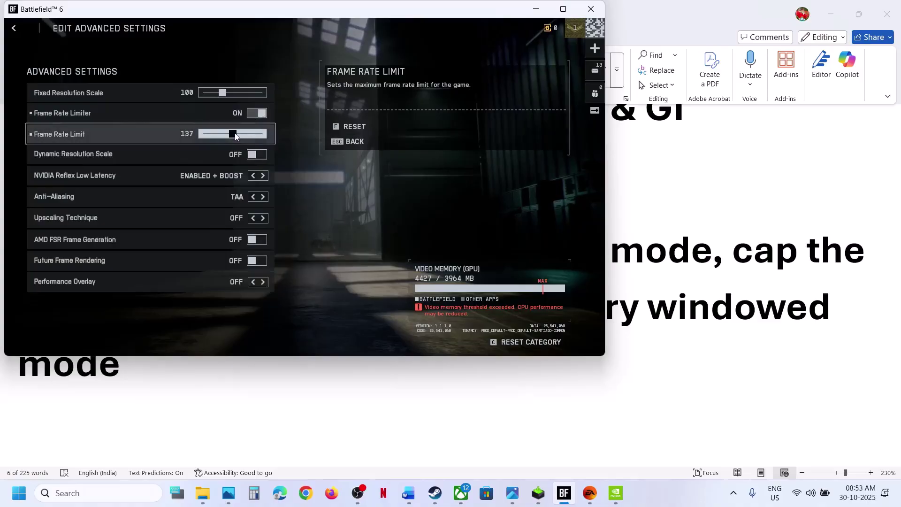
pyautogui.click(235, 135)
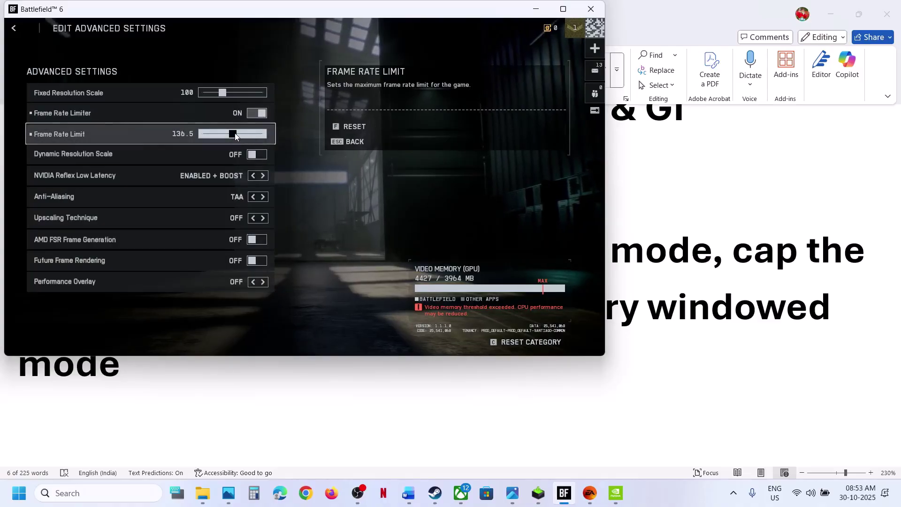
pyautogui.press('Left')
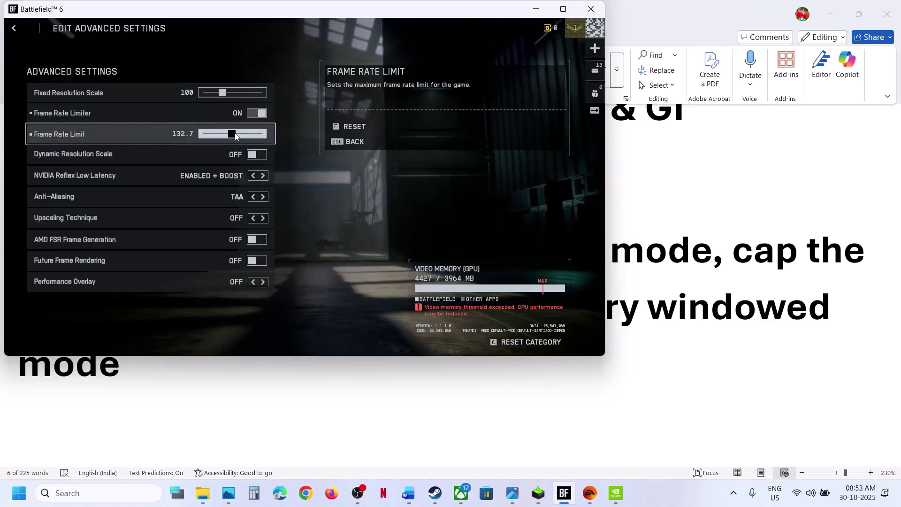
pyautogui.press('Left')
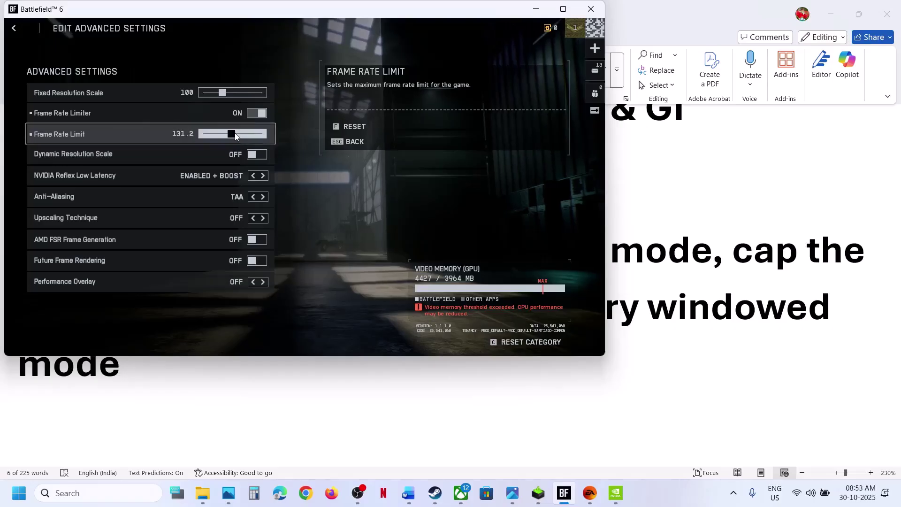
pyautogui.moveTo(235, 135); pyautogui.dragTo(227, 137)
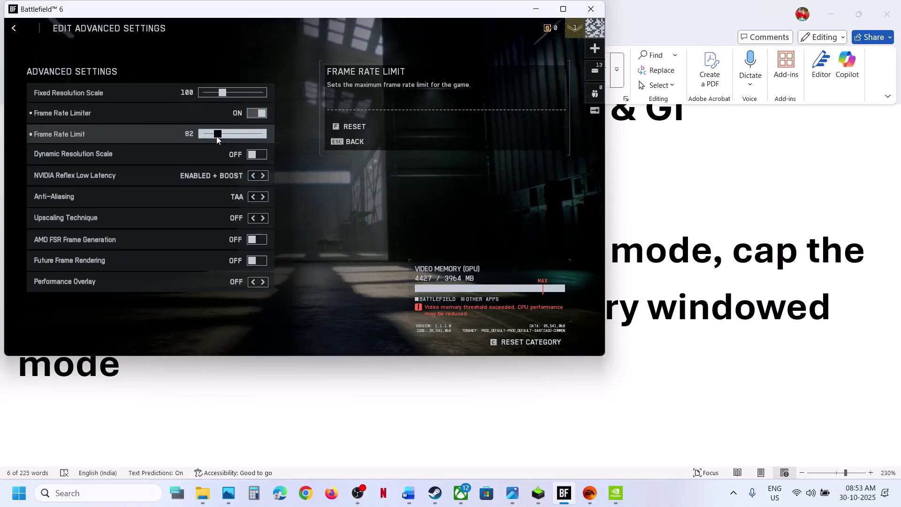
pyautogui.moveTo(215, 137); pyautogui.dragTo(213, 137)
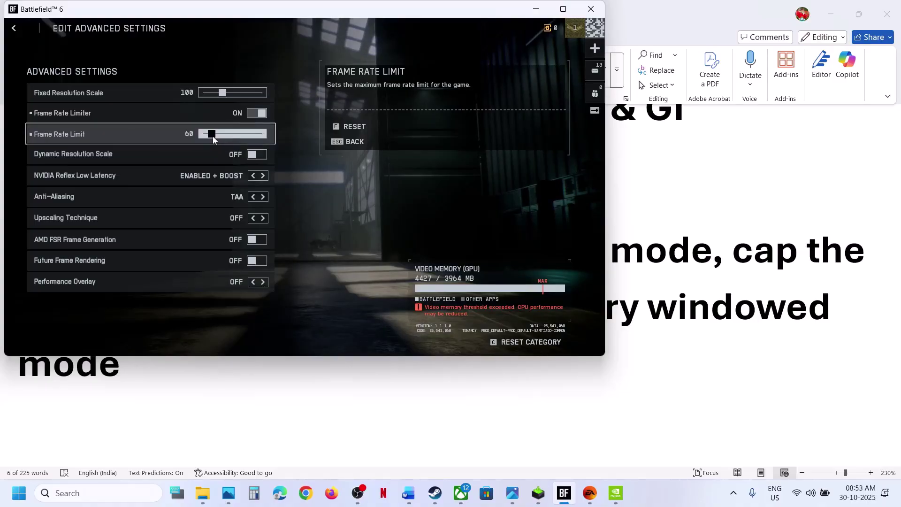
pyautogui.press('Escape')
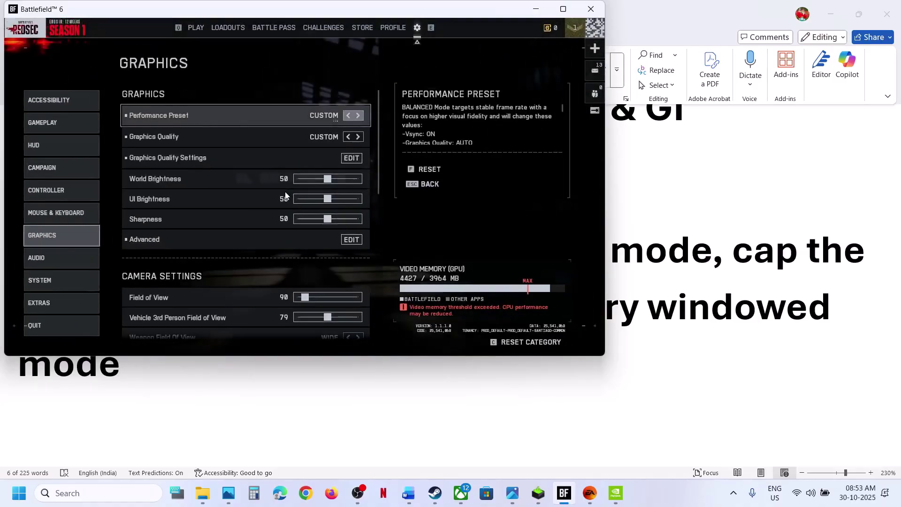
# Clear the Word notes selection and leave the Performance Preset at AUTO (BALANCED).
pyautogui.hotkey('alt', 'Tab')
pyautogui.click(166, 359)
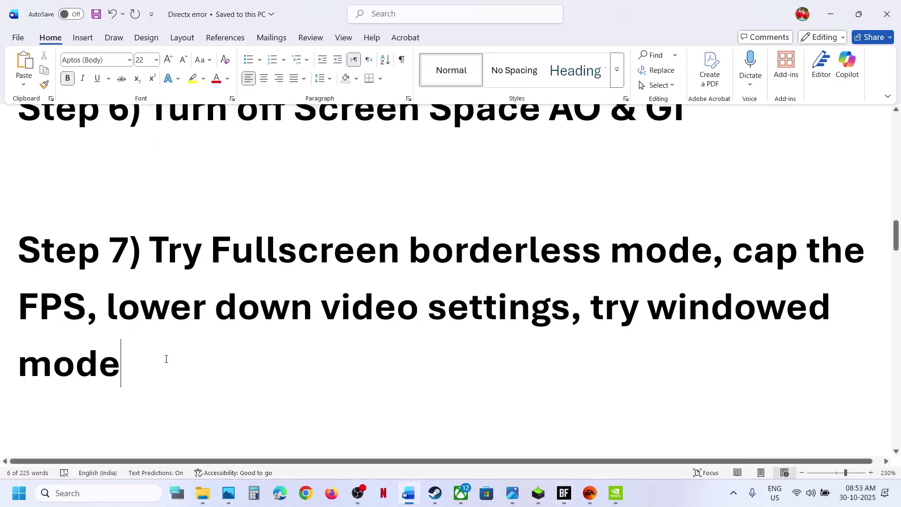
pyautogui.hotkey('alt', 'Tab')
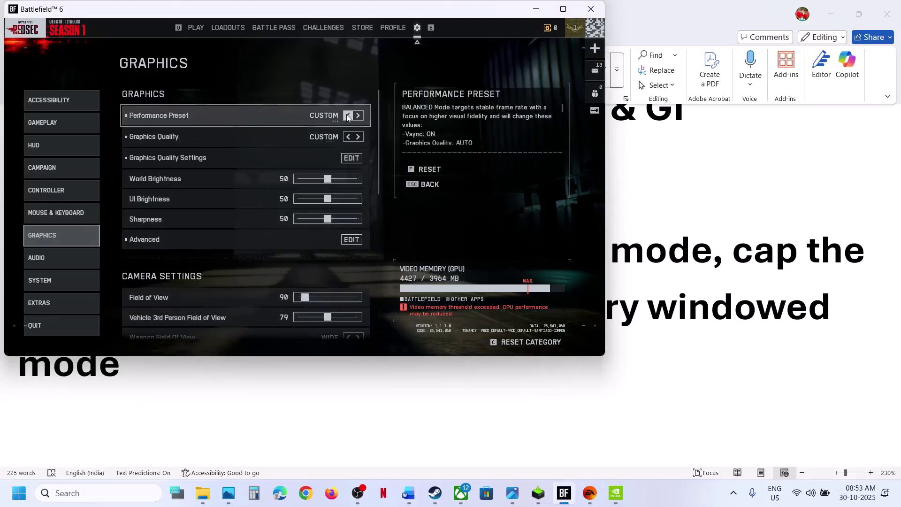
pyautogui.click(358, 115)
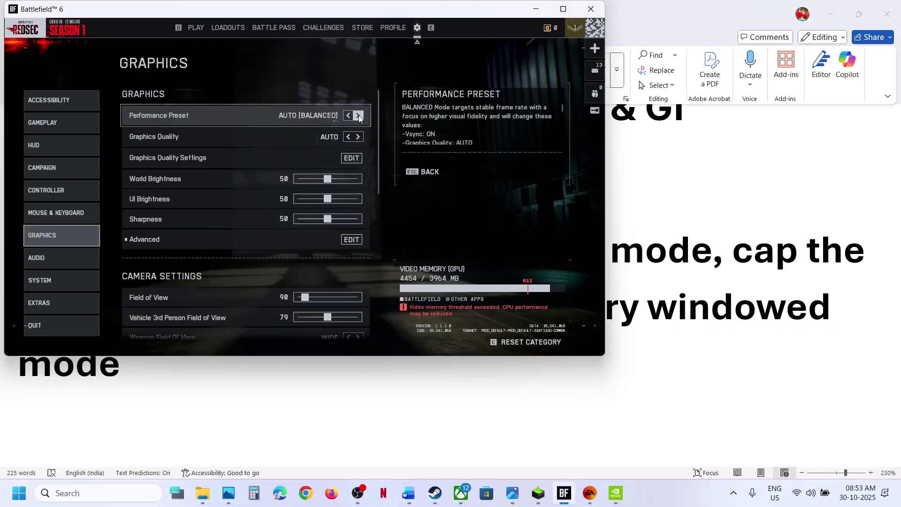
pyautogui.click(358, 115)
pyautogui.click(358, 116)
pyautogui.click(346, 117)
pyautogui.click(345, 117)
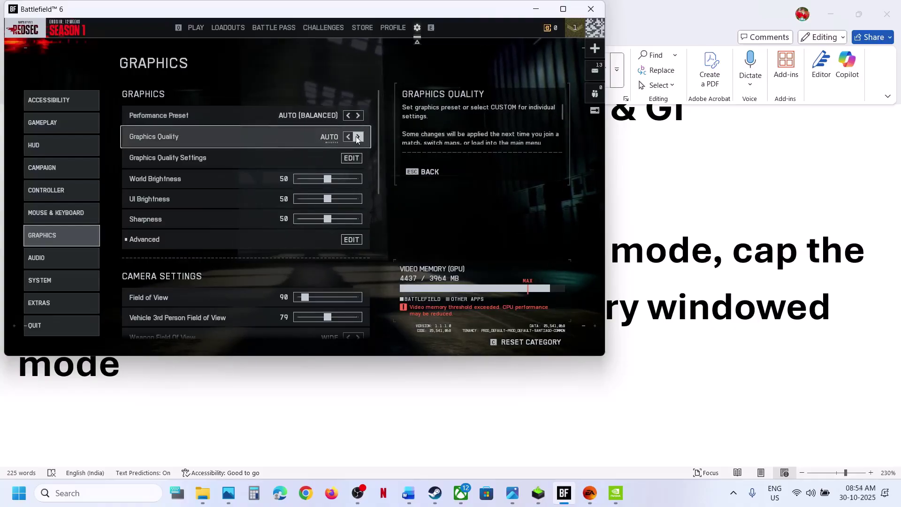
# Cycle Graphics Quality through LOW to OVERKILL, settle on MEDIUM, and exit settings.
pyautogui.click(358, 136)
pyautogui.click(357, 137)
pyautogui.click(358, 136)
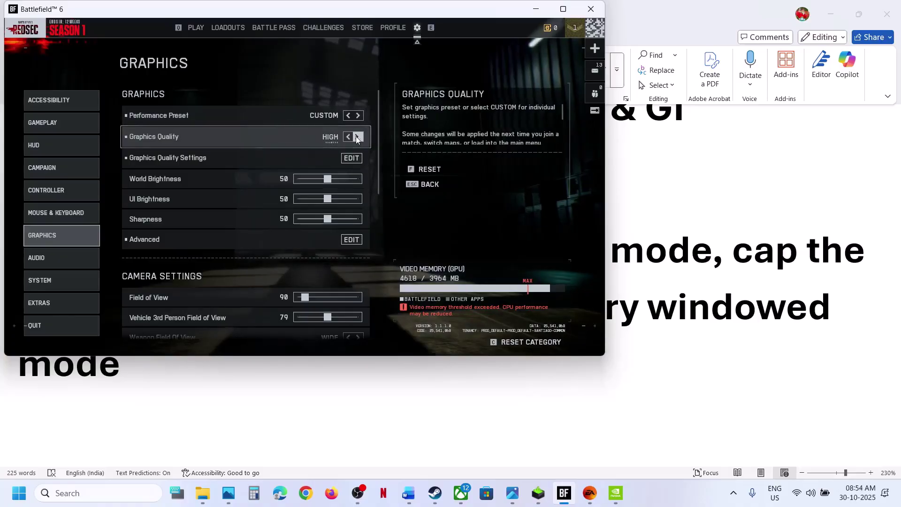
pyautogui.click(358, 137)
pyautogui.click(357, 136)
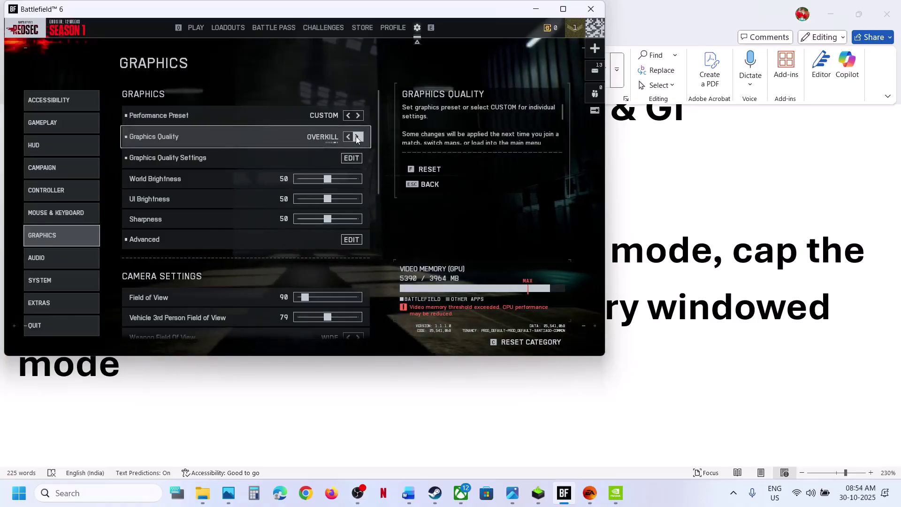
pyautogui.click(349, 138)
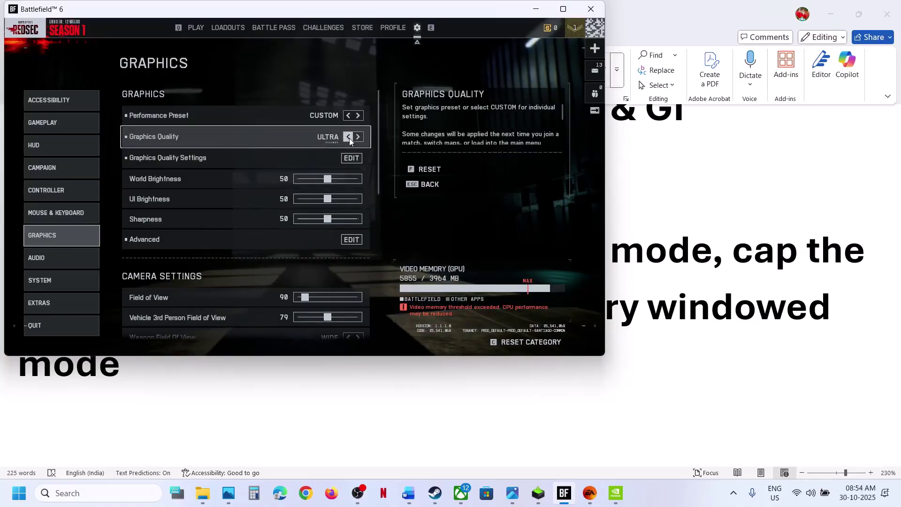
pyautogui.click(349, 136)
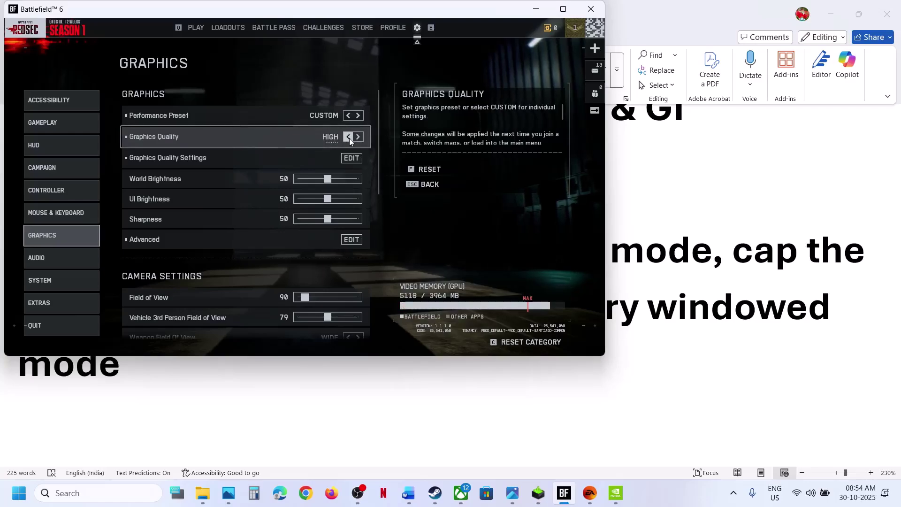
pyautogui.click(350, 137)
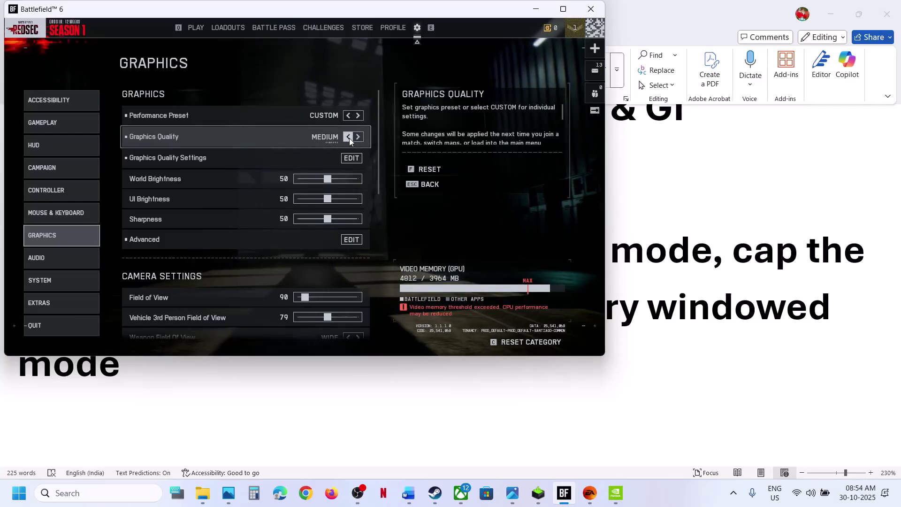
pyautogui.press('Escape')
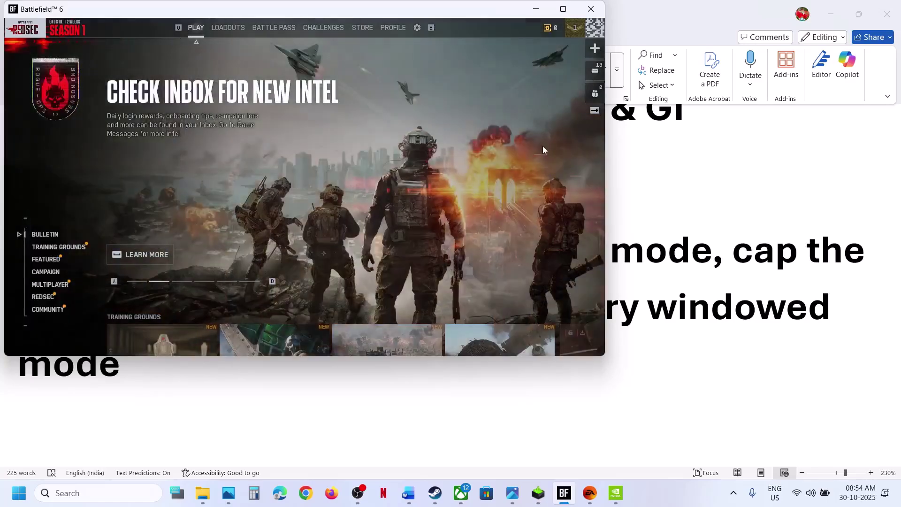
# Close Battlefield 6 and scroll the Word notes to Step 8 about turning off Smooth Motion.
pyautogui.hotkey('alt', 'F4')
pyautogui.scroll(-3, 319, 254)
pyautogui.scroll(-3, 318, 256)
pyautogui.scroll(2, 306, 263)
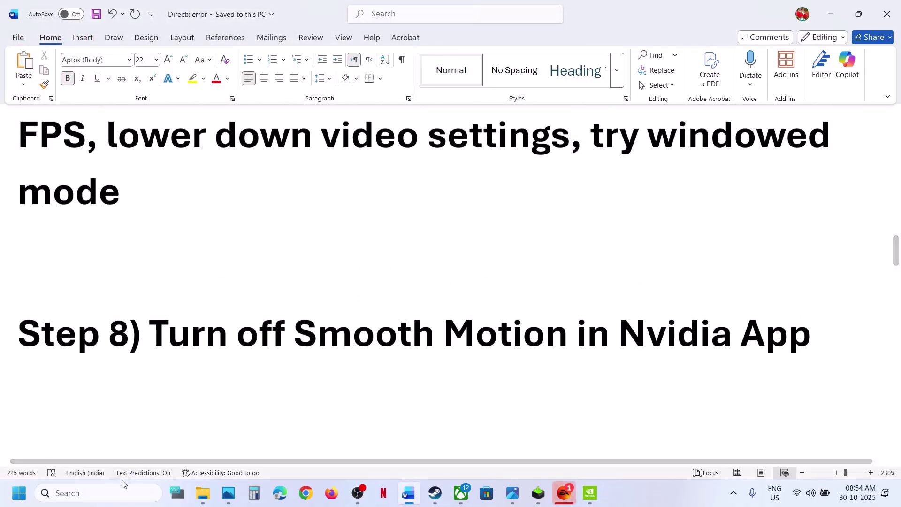
# Launch the NVIDIA App from Windows search using 'nvi'.
pyautogui.click(114, 490)
pyautogui.write('nvi')
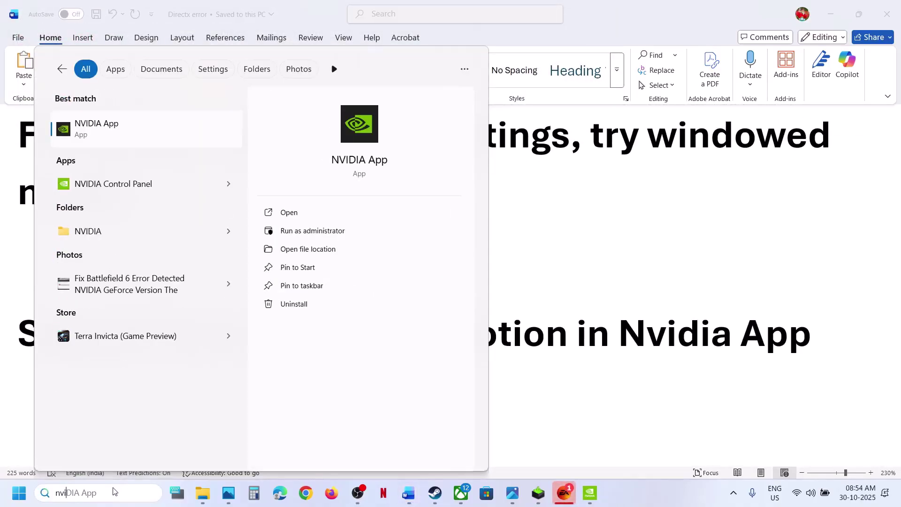
pyautogui.press('Return')
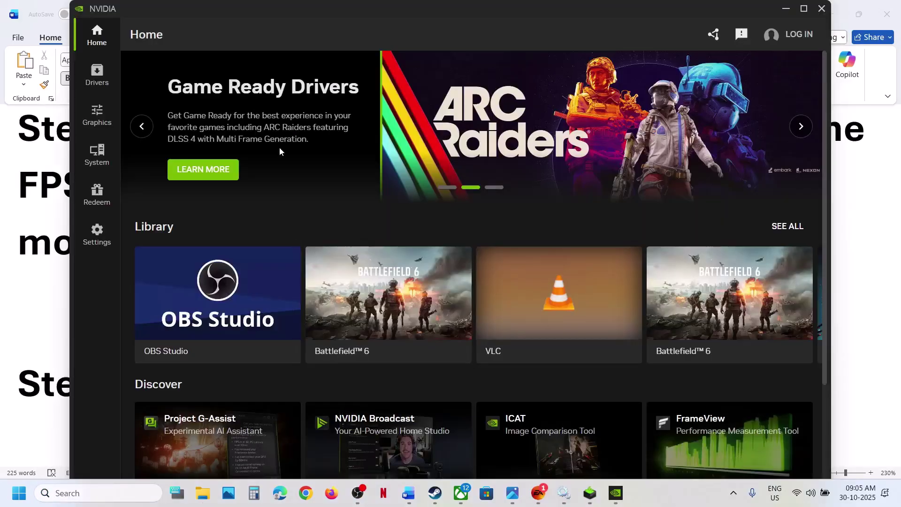
pyautogui.moveTo(404, 284)
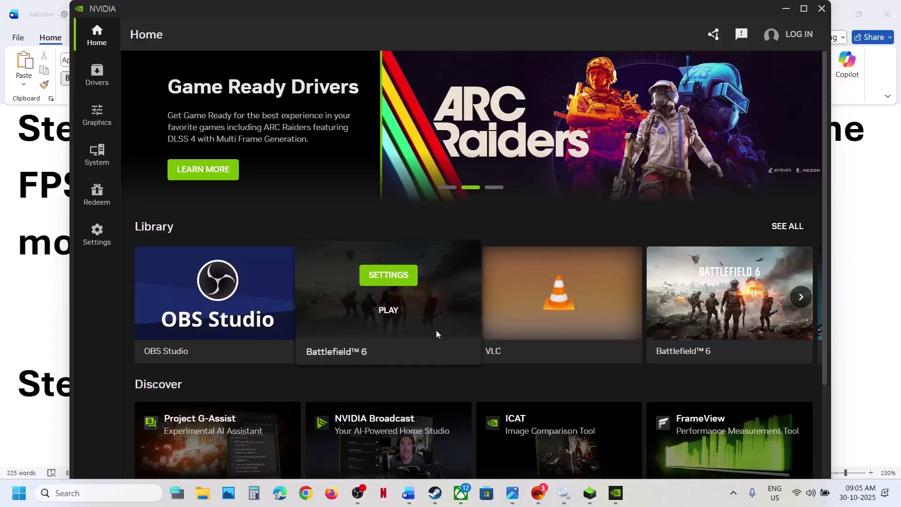
# Confirm Smooth Motion is Off for Battlefield 6 and globally, close NVIDIA App, view Step 9.
pyautogui.click(388, 276)
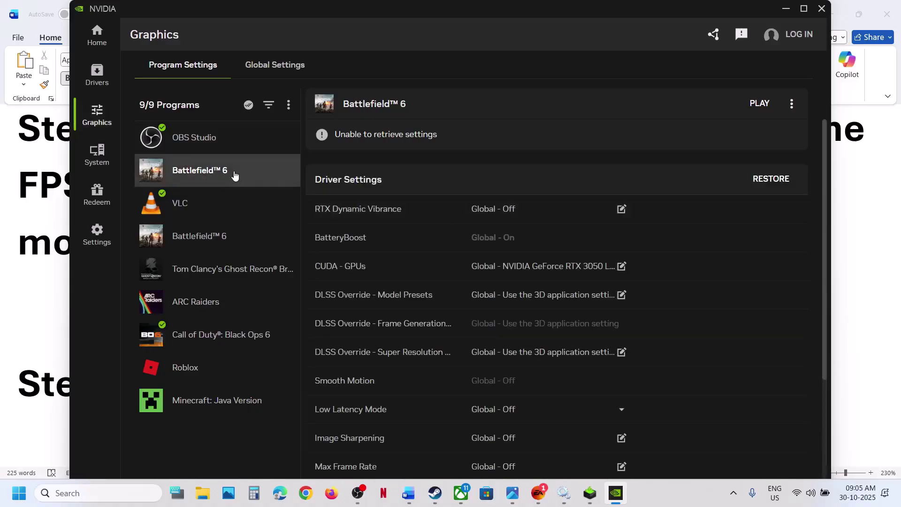
pyautogui.scroll(-2, 523, 328)
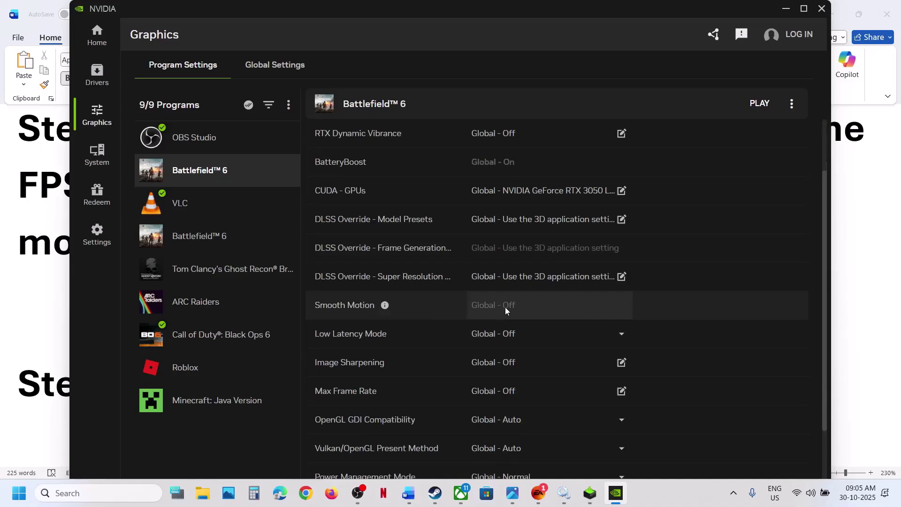
pyautogui.click(272, 70)
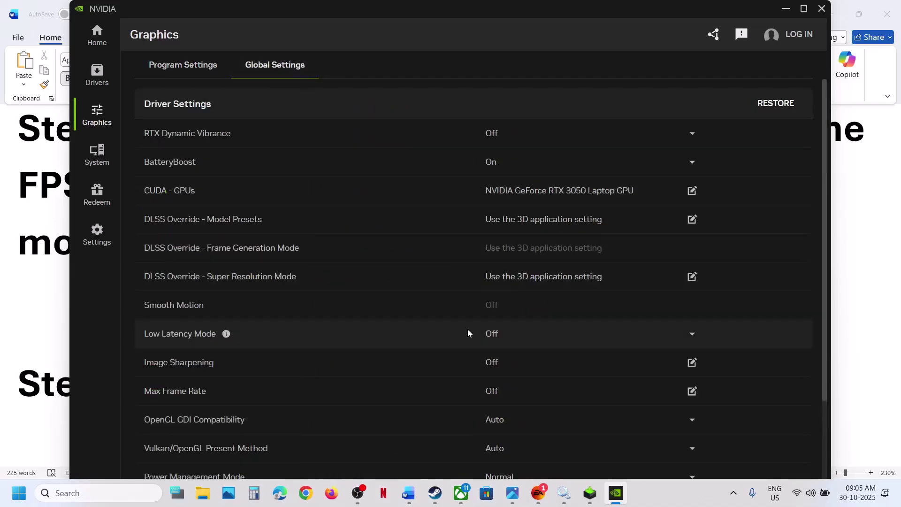
pyautogui.scroll(-1, 488, 319)
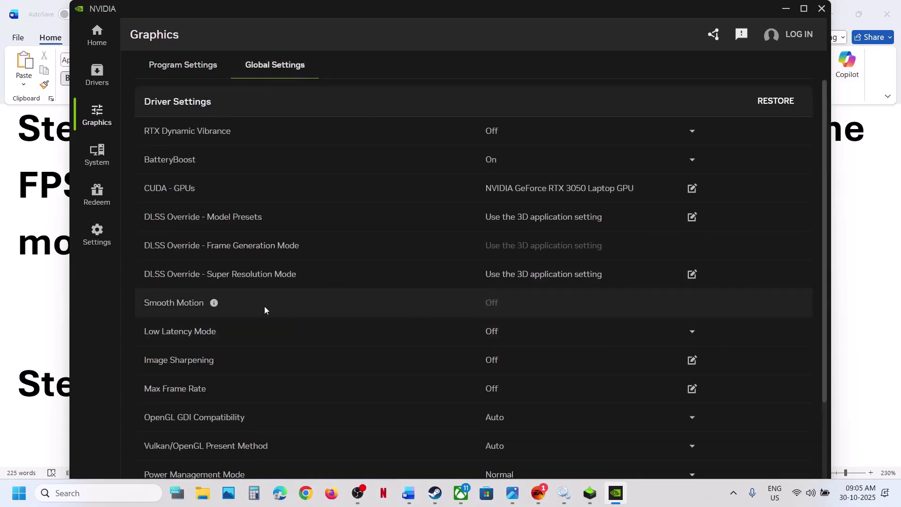
pyautogui.click(822, 9)
pyautogui.scroll(-6, 379, 359)
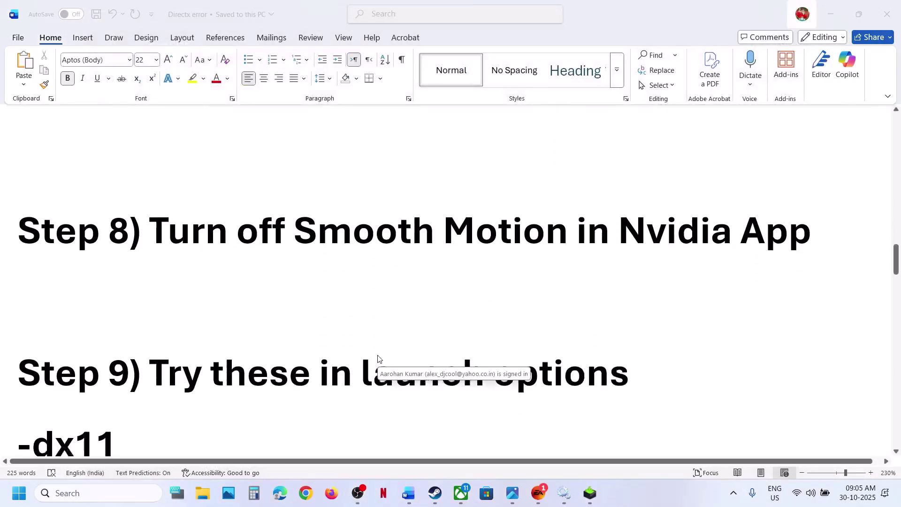
# Set Battlefield 6's Steam launch options to -dx11 in Properties.
pyautogui.click(434, 498)
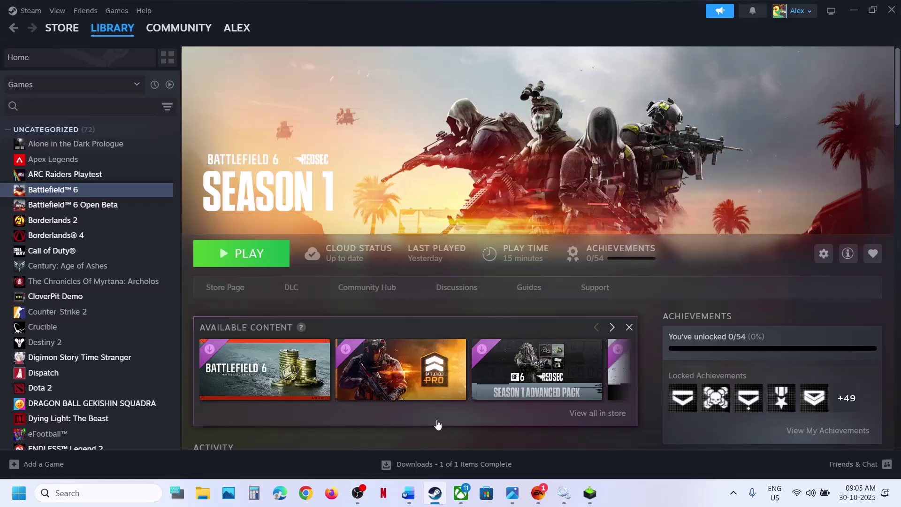
pyautogui.rightClick(90, 194)
pyautogui.click(131, 285)
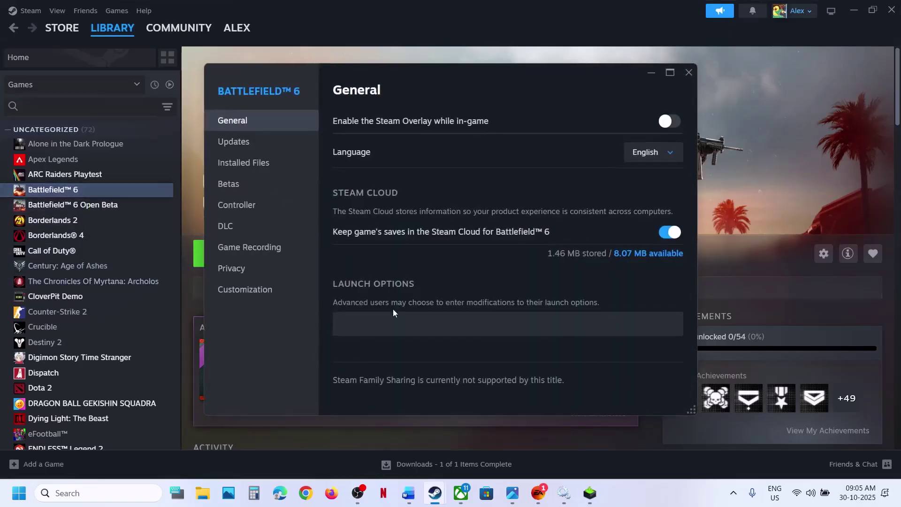
pyautogui.click(372, 324)
pyautogui.write('-dx11')
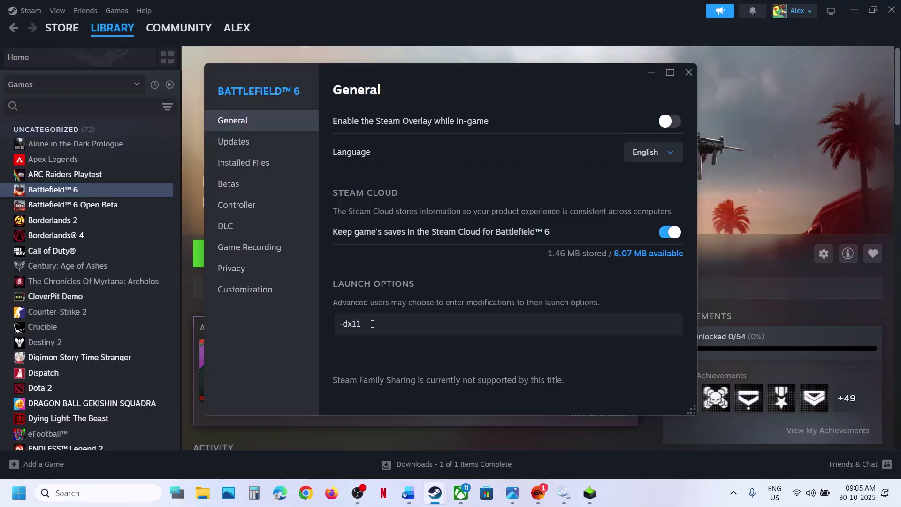
pyautogui.click(393, 356)
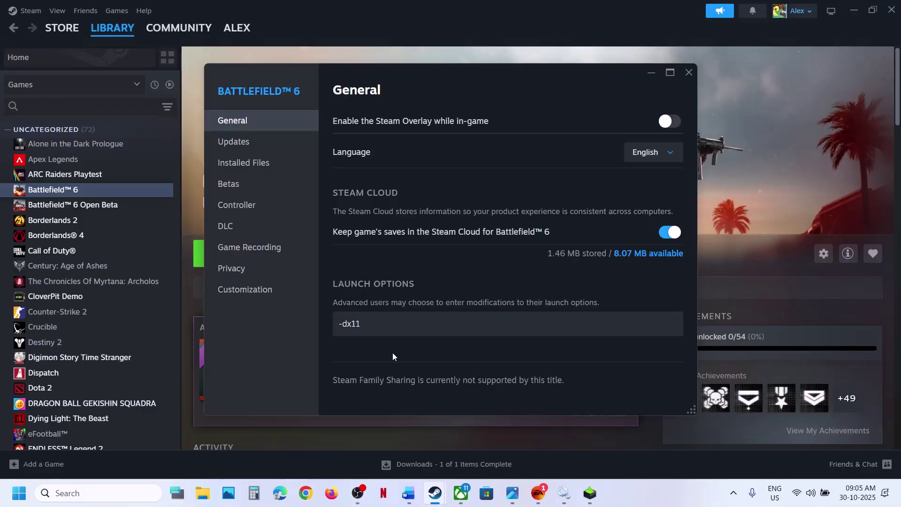
pyautogui.click(688, 72)
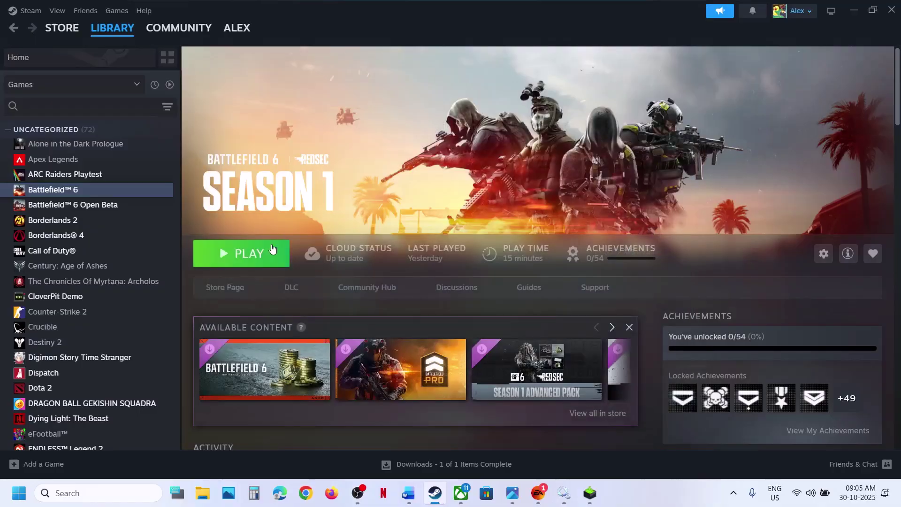
# Delete the -dx12 launch option so Battlefield 6's launch options are empty.
pyautogui.rightClick(100, 196)
pyautogui.click(132, 283)
pyautogui.click(376, 319)
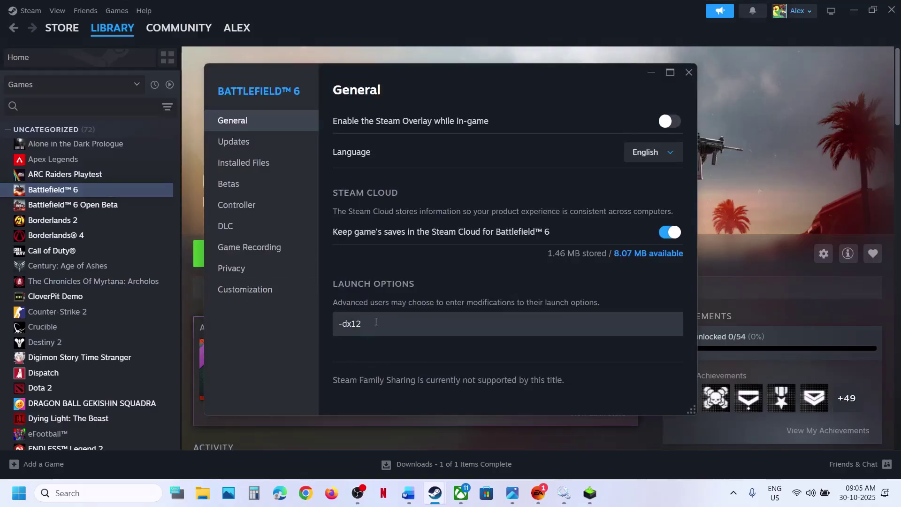
pyautogui.moveTo(375, 321); pyautogui.dragTo(322, 324)
pyautogui.press('BackSpace')
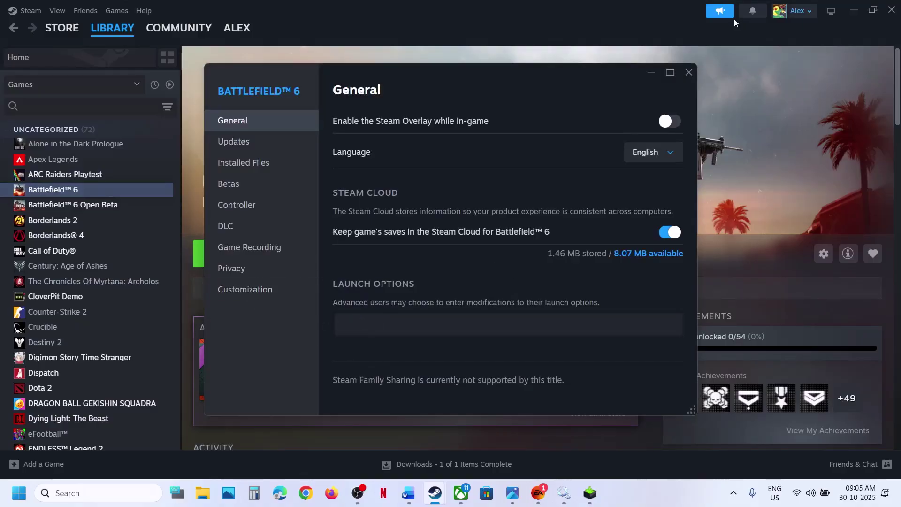
pyautogui.click(689, 73)
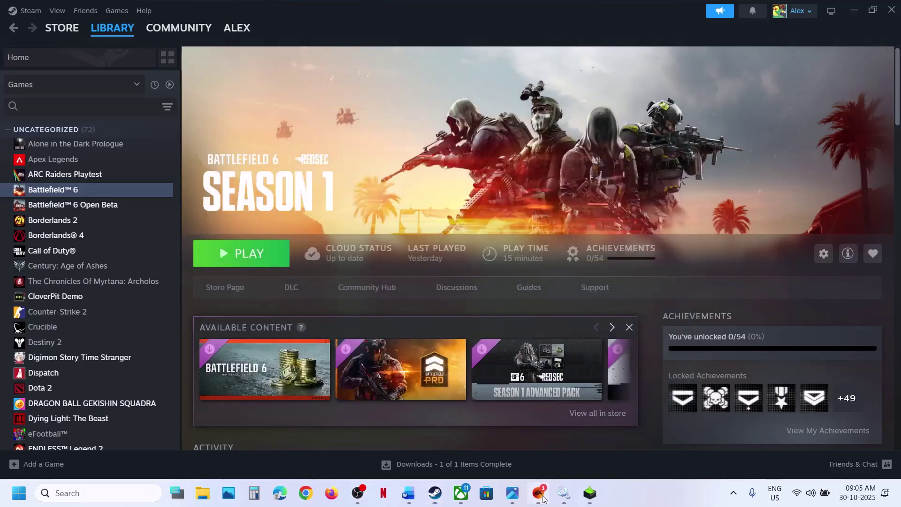
# Save -dx11 as Battlefield's advanced launch option in the EA app.
pyautogui.click(542, 497)
pyautogui.click(515, 318)
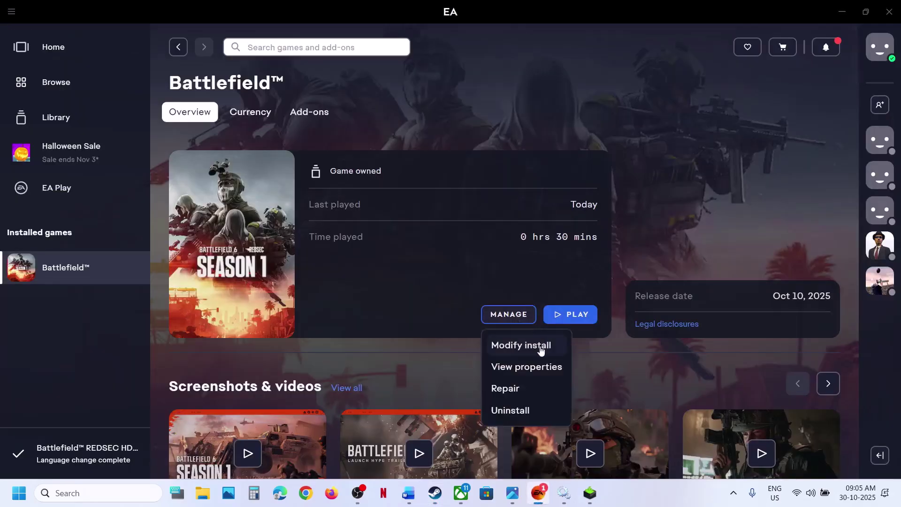
pyautogui.click(522, 367)
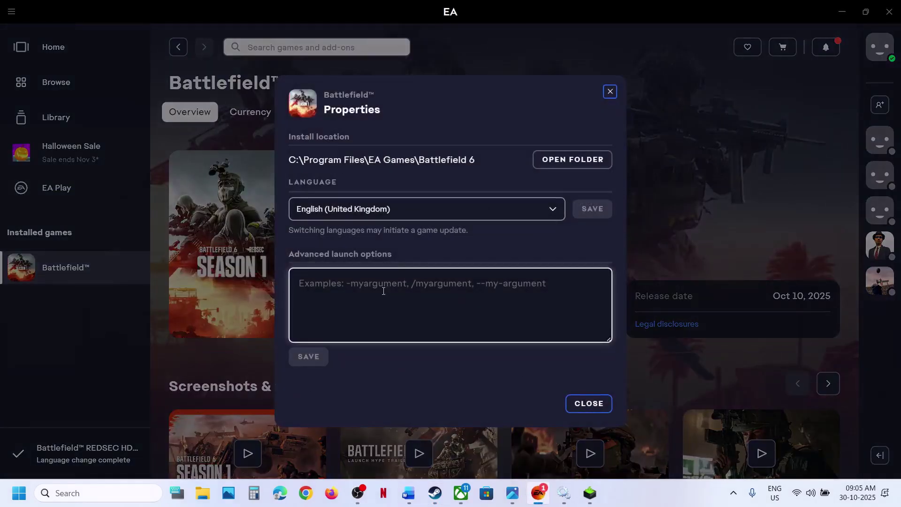
pyautogui.write('-dx11')
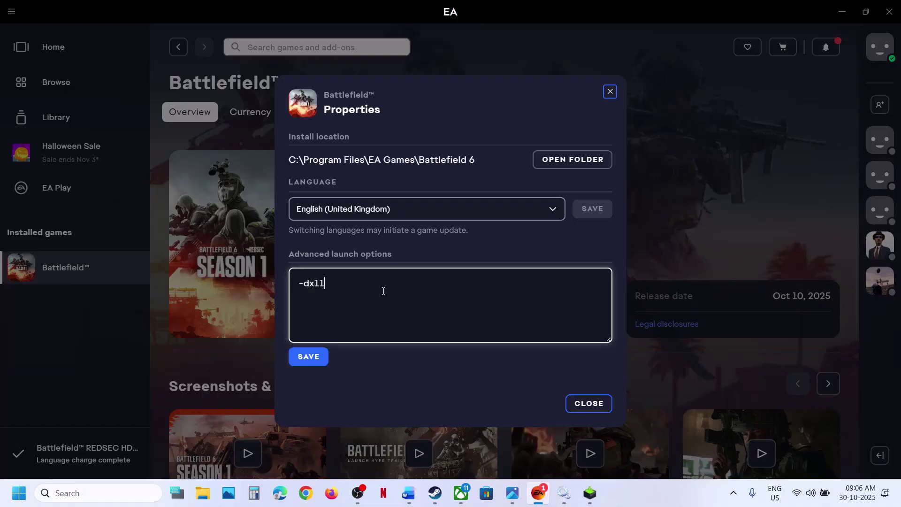
pyautogui.click(320, 358)
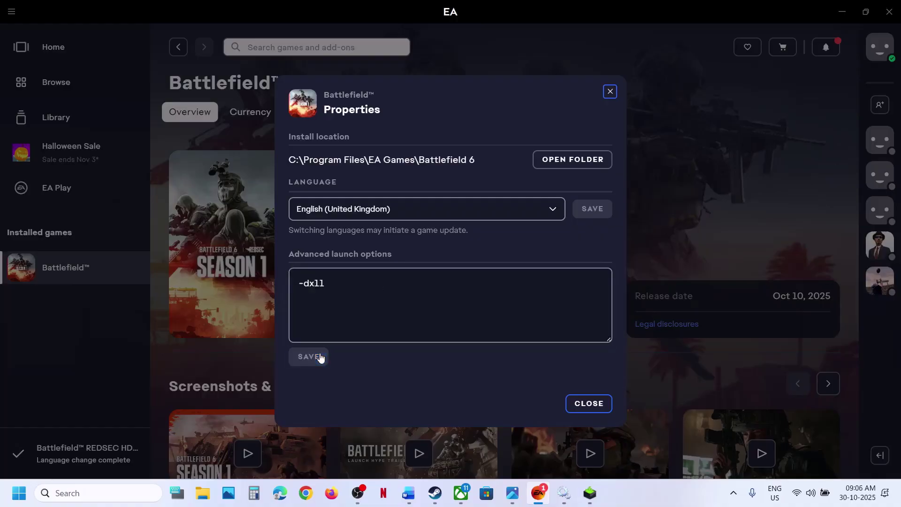
# Change Battlefield's launch option from -dx11 to -dx12 and save it.
pyautogui.click(589, 404)
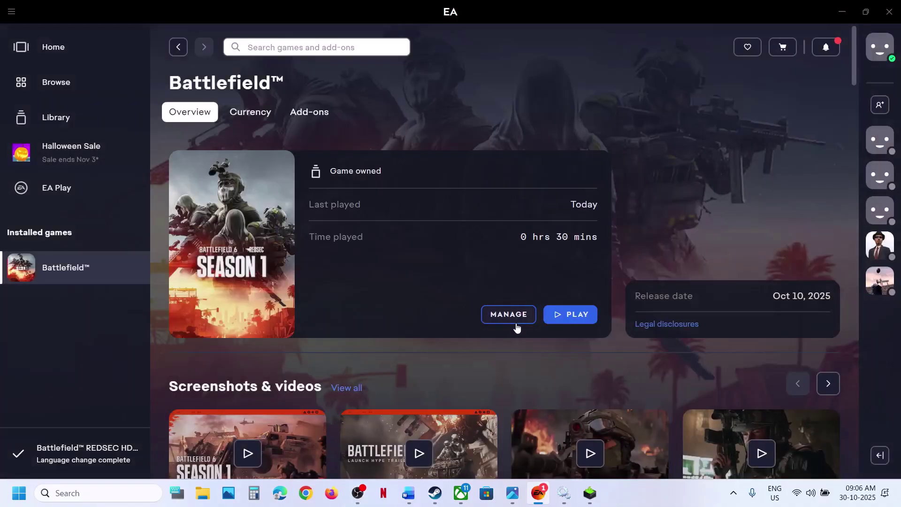
pyautogui.click(512, 321)
pyautogui.click(514, 366)
pyautogui.click(354, 286)
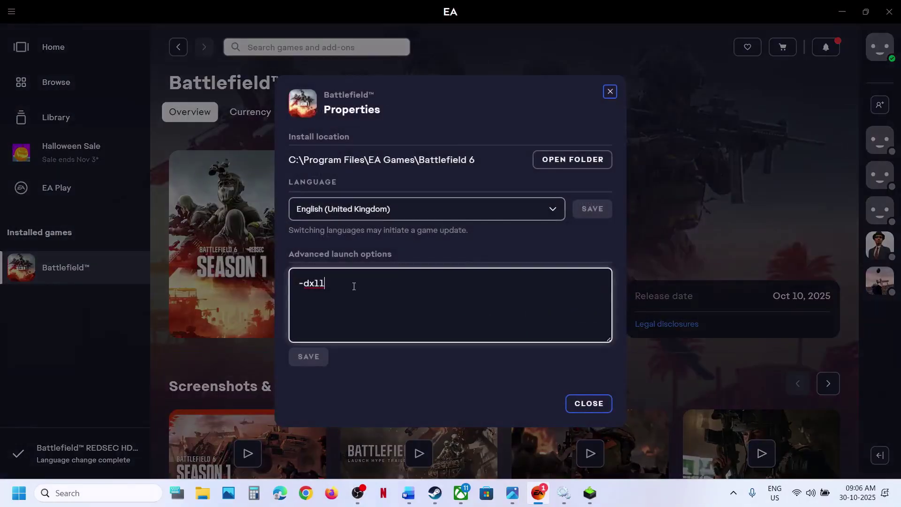
pyautogui.press('BackSpace')
pyautogui.write('2')
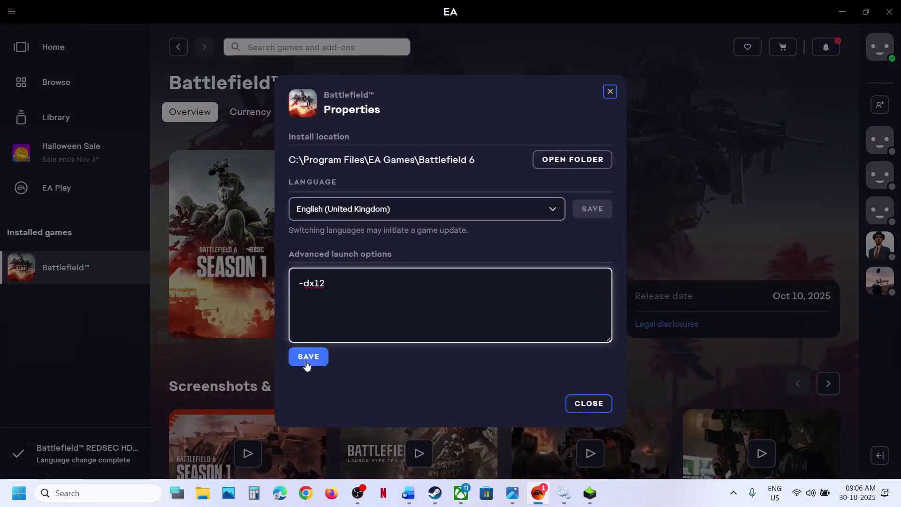
pyautogui.click(306, 363)
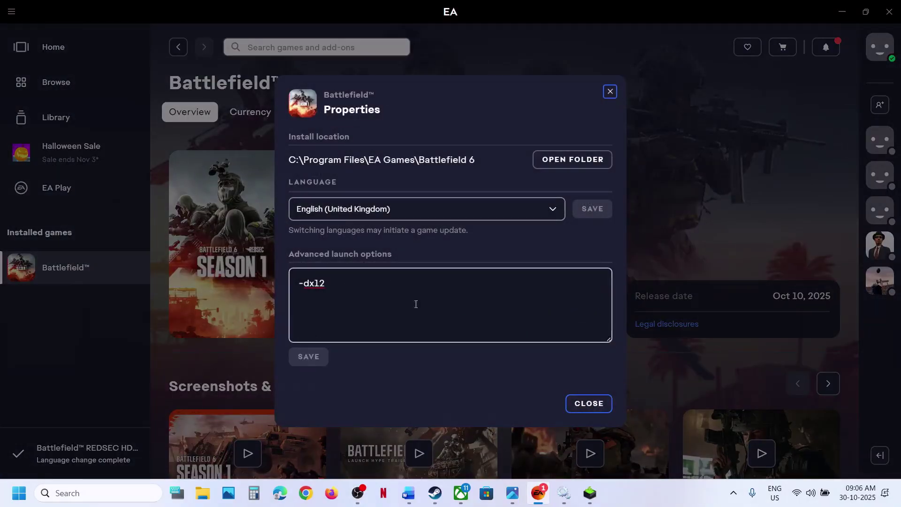
# Clear the launch options completely and save them empty.
pyautogui.moveTo(358, 287); pyautogui.dragTo(281, 281)
pyautogui.press('BackSpace')
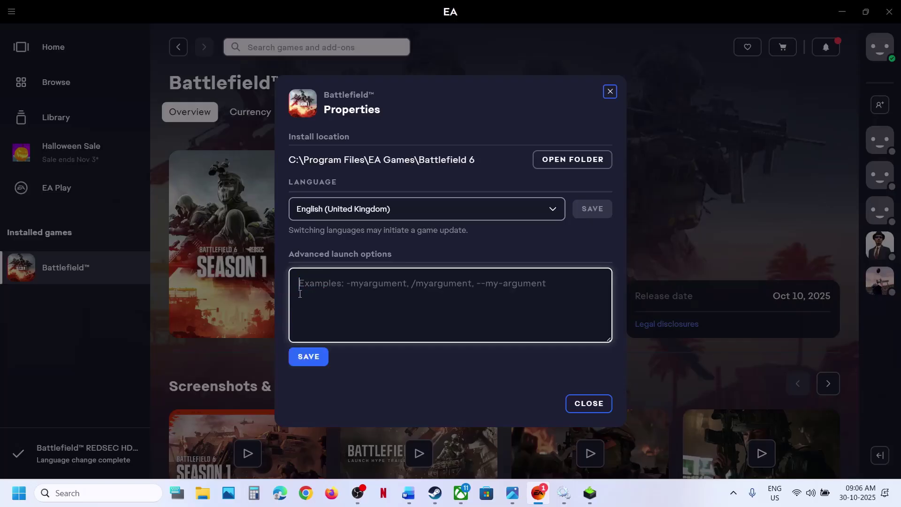
pyautogui.click(307, 358)
# Close the EA properties and follow Step 10's NVIDIA link in the Word guide.
pyautogui.click(589, 404)
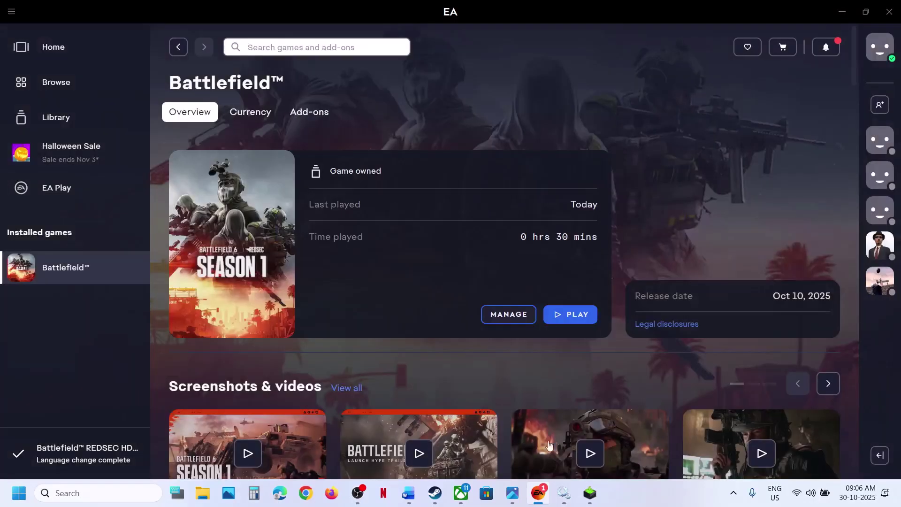
pyautogui.click(409, 493)
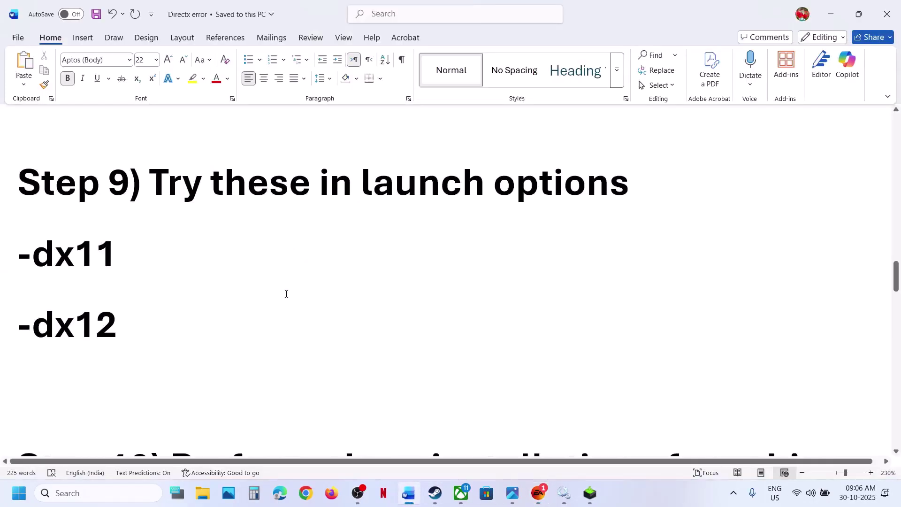
pyautogui.scroll(-5, 286, 293)
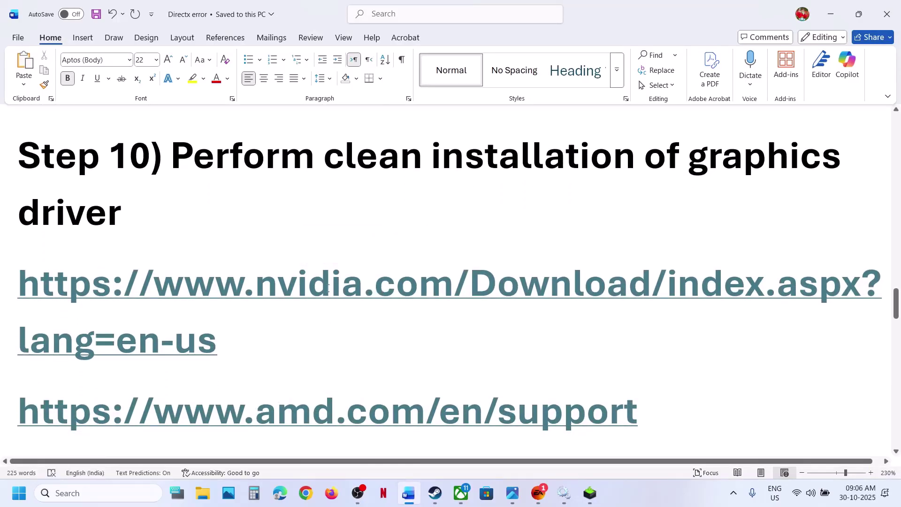
pyautogui.keyDown('ctrl'); pyautogui.click(288, 294); pyautogui.keyUp('ctrl')
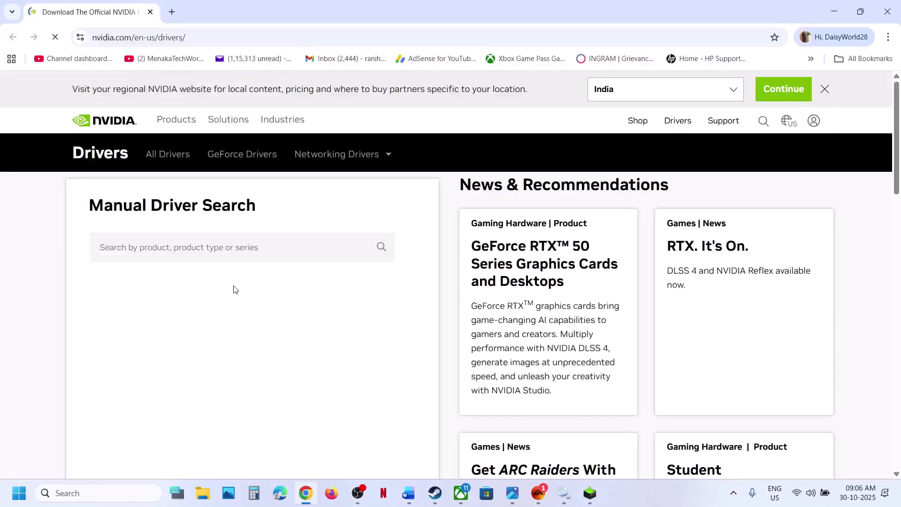
# Search NVIDIA drivers for the RTX 3050 Laptop GPU on Windows 11.
pyautogui.scroll(-1, 233, 288)
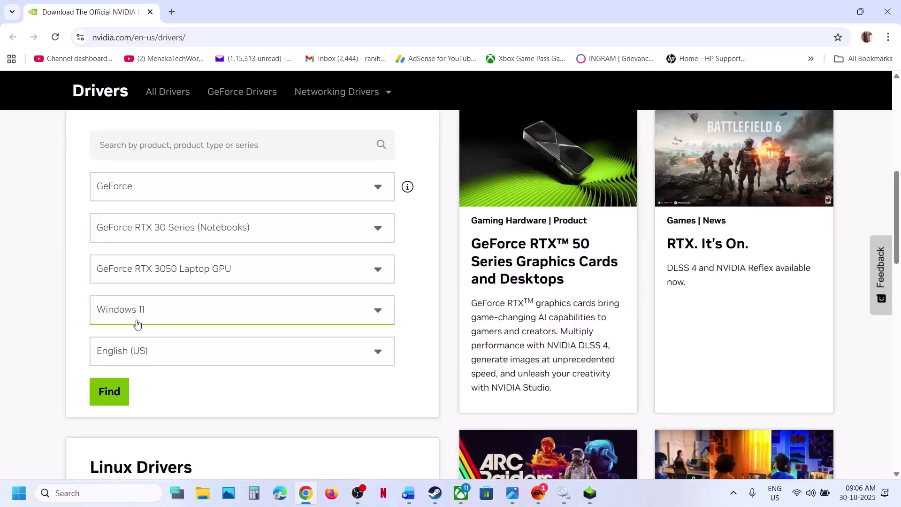
pyautogui.click(110, 391)
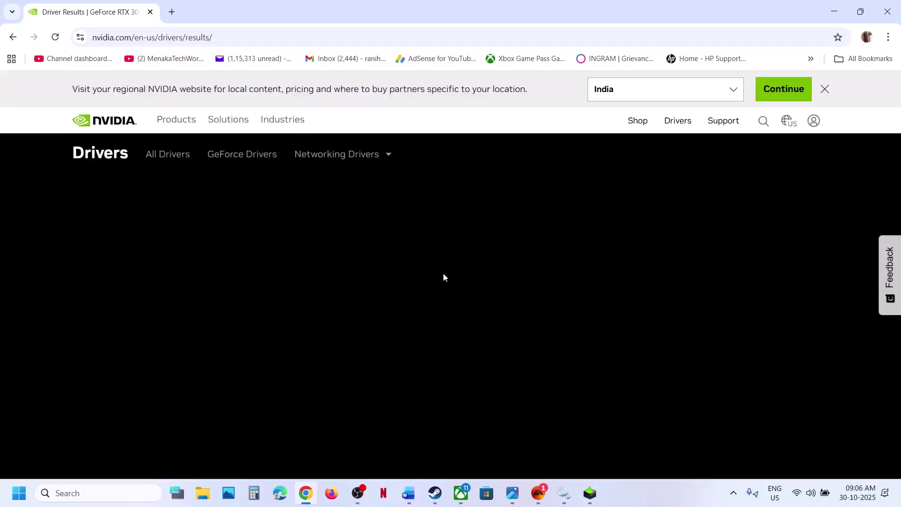
pyautogui.scroll(-8, 443, 277)
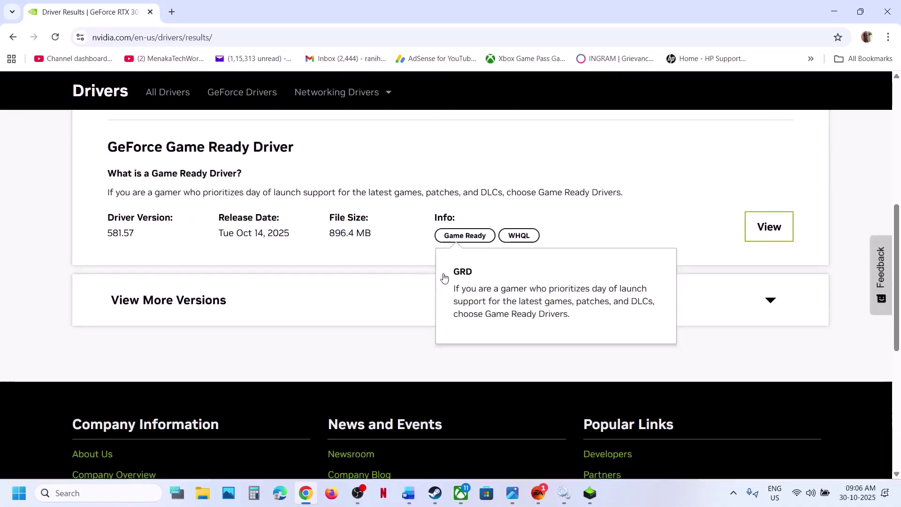
pyautogui.scroll(3, 436, 282)
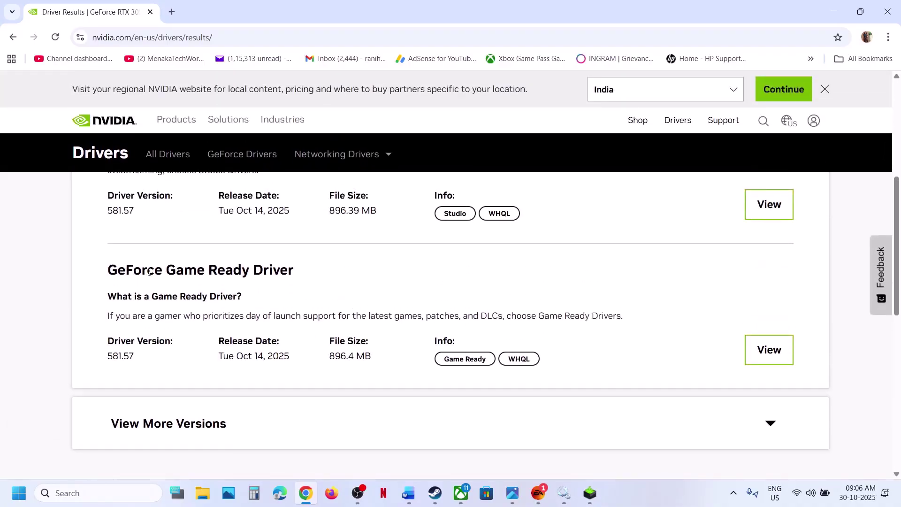
pyautogui.moveTo(149, 272); pyautogui.dragTo(320, 286)
# Download Game Ready Driver 581.57 and accept the installer's license agreement.
pyautogui.click(786, 357)
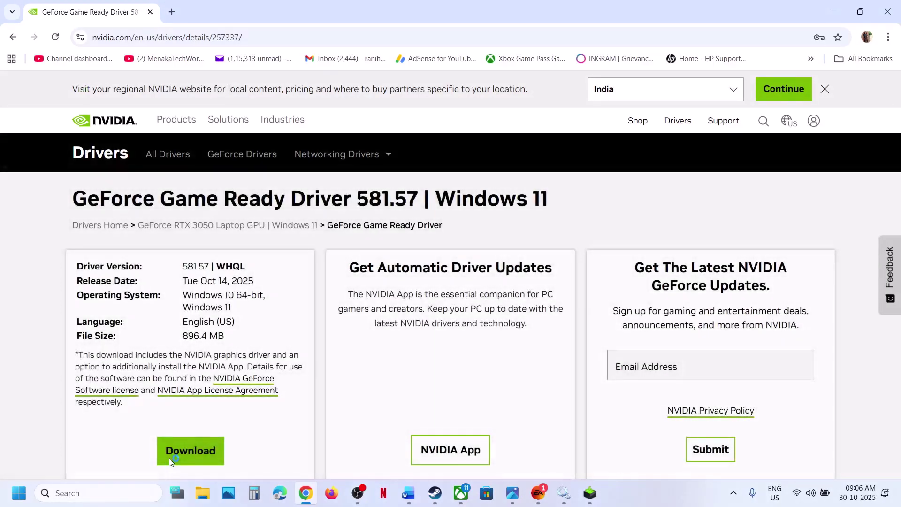
pyautogui.click(168, 455)
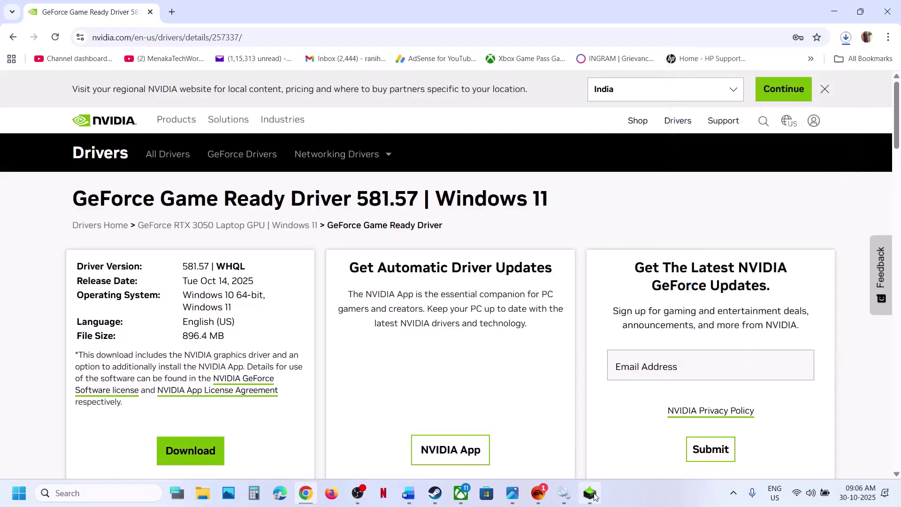
pyautogui.click(503, 351)
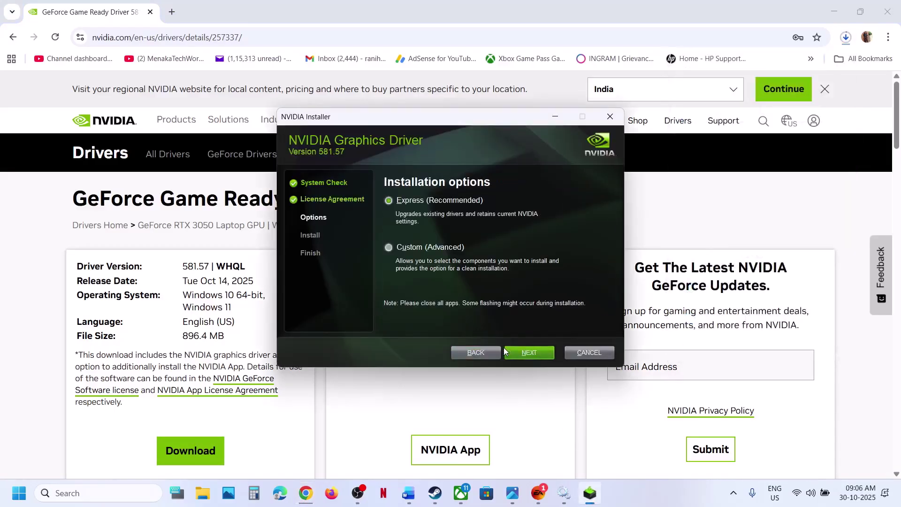
# Choose a Custom (Advanced) clean installation, then show Windows' Start power options.
pyautogui.click(406, 246)
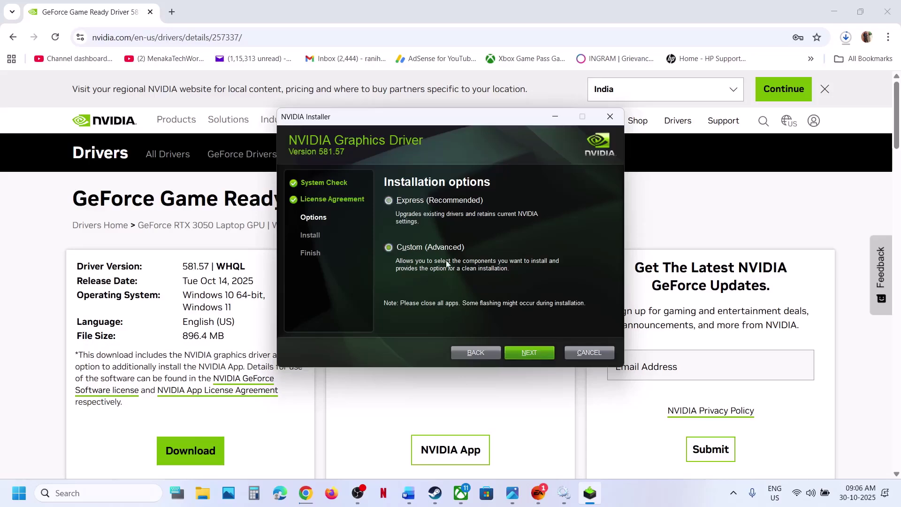
pyautogui.click(517, 351)
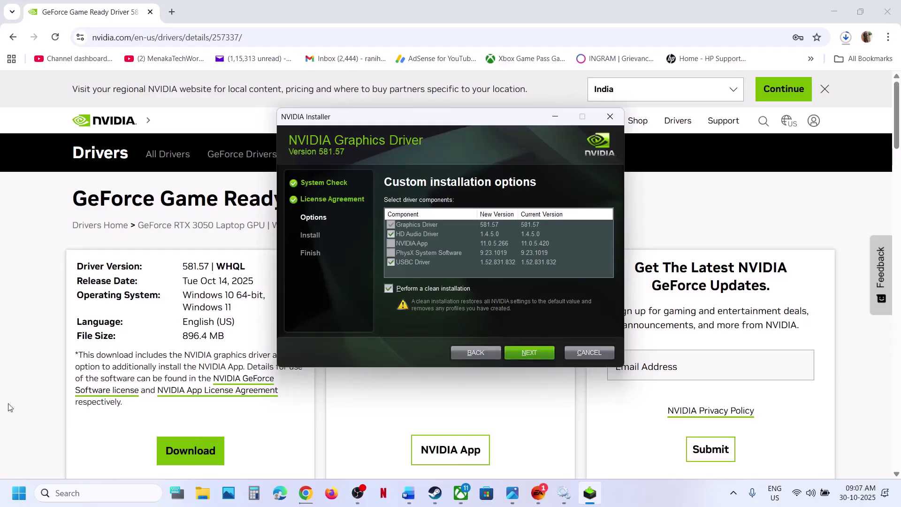
pyautogui.click(5, 424)
pyautogui.click(18, 493)
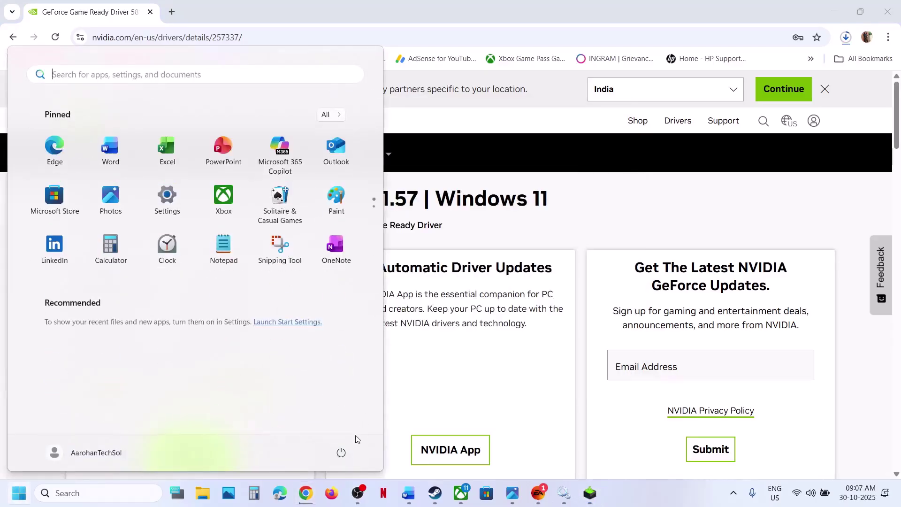
pyautogui.click(341, 452)
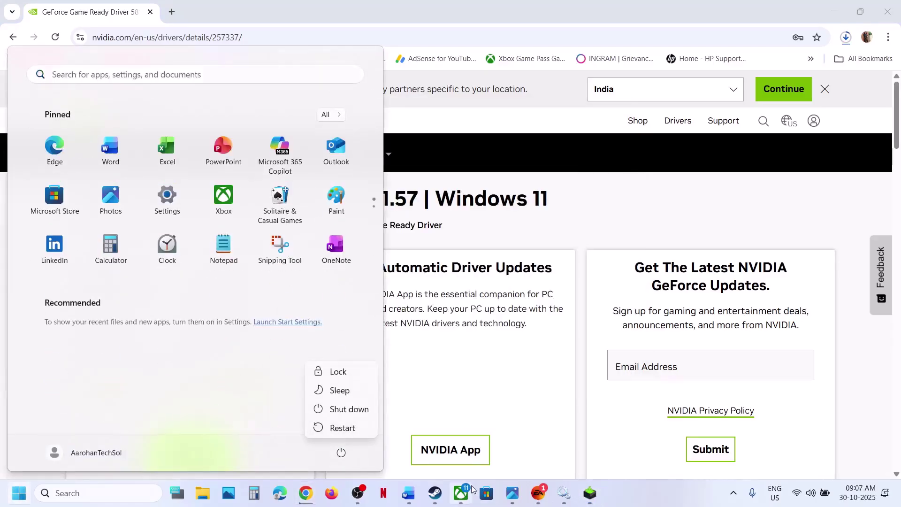
# Copy 'graphics' from the Word guide and open Windows Graphics settings through search.
pyautogui.click(408, 493)
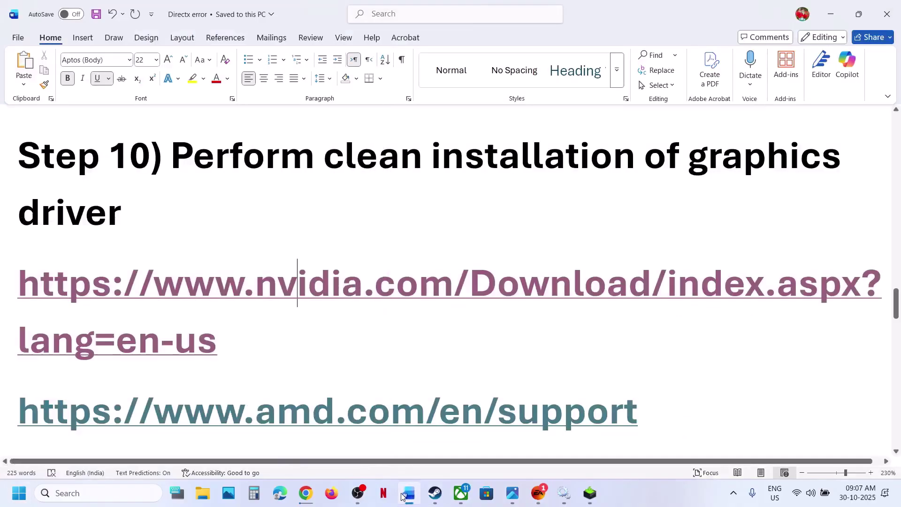
pyautogui.scroll(-4, 368, 345)
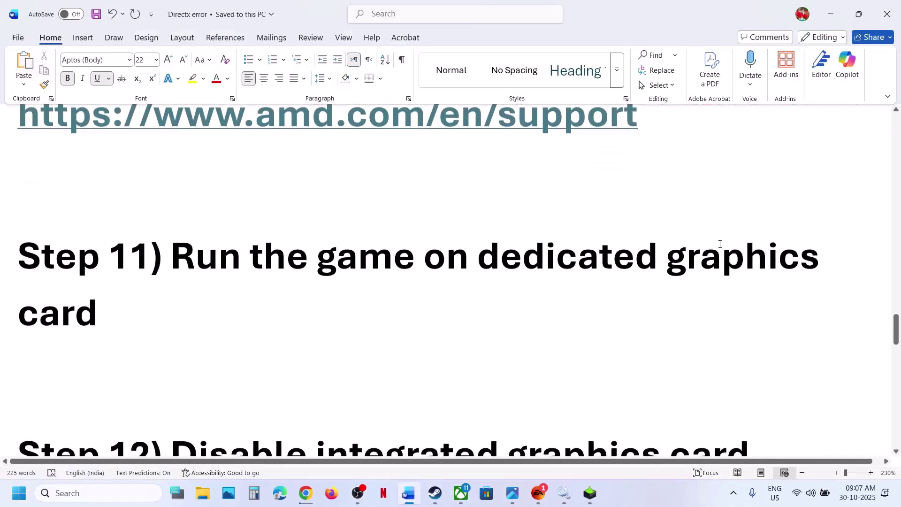
pyautogui.doubleClick(720, 244)
pyautogui.hotkey('ctrl', 'c')
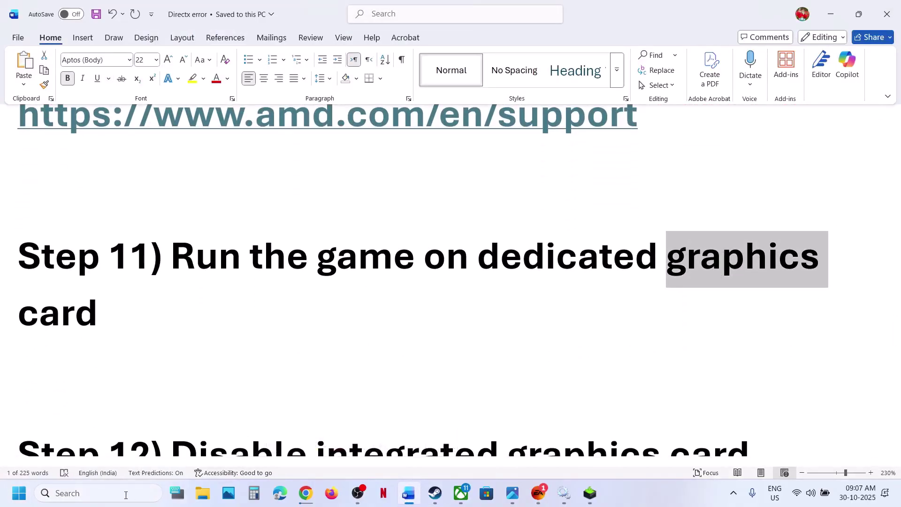
pyautogui.click(127, 498)
pyautogui.hotkey('ctrl', 'v')
pyautogui.click(108, 131)
# Add C:\Program Files\EA Games\Battlefield 6\bf6.exe as a custom graphics app.
pyautogui.click(674, 322)
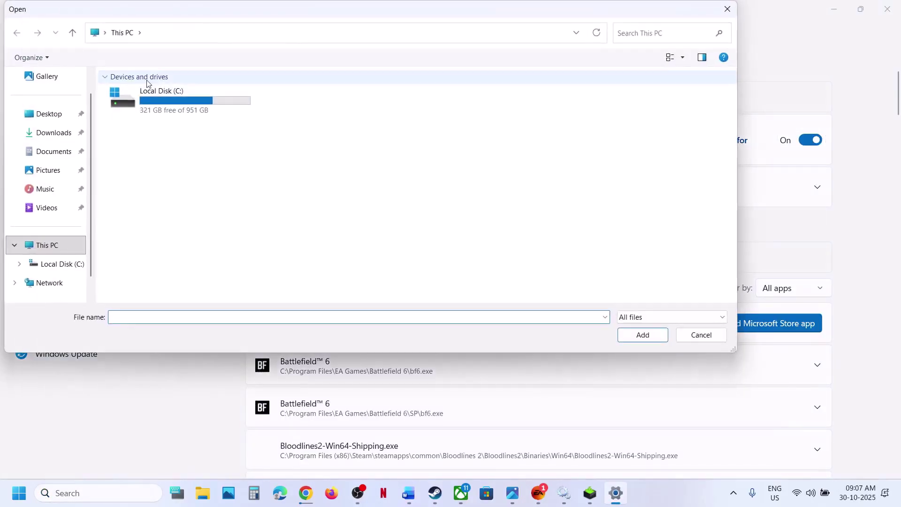
pyautogui.doubleClick(156, 103)
pyautogui.scroll(-2, 156, 188)
pyautogui.doubleClick(155, 175)
pyautogui.scroll(-2, 141, 188)
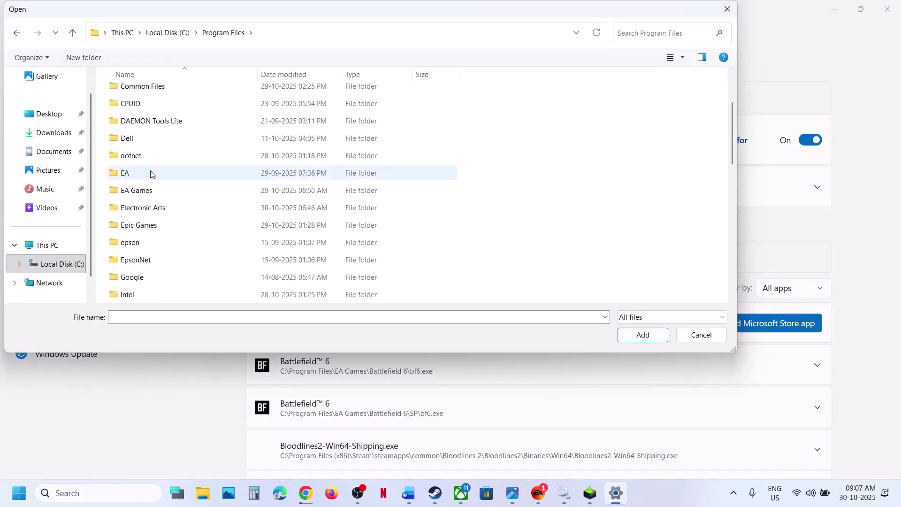
pyautogui.doubleClick(134, 191)
pyautogui.doubleClick(151, 94)
pyautogui.click(148, 249)
pyautogui.click(668, 338)
# Set the first Battlefield 6 entry's GPU preference to High Performance NVIDIA.
pyautogui.scroll(-2, 443, 378)
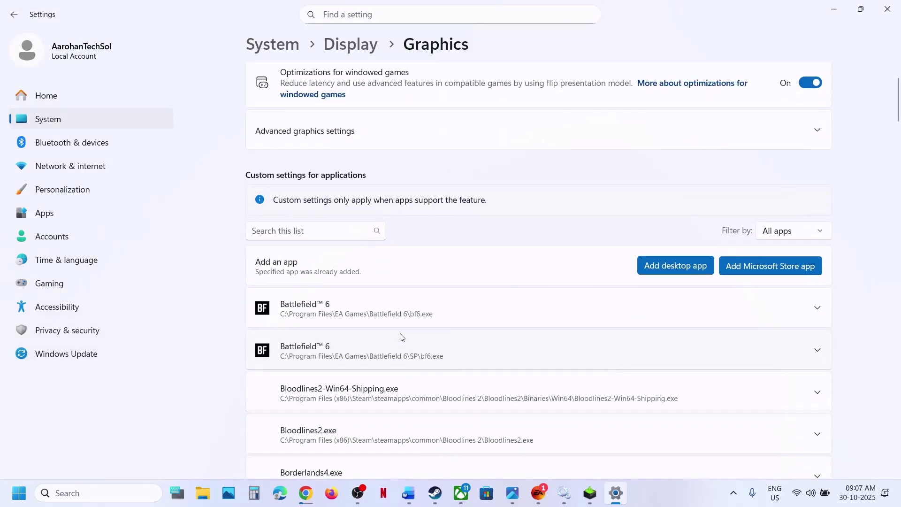
pyautogui.click(445, 321)
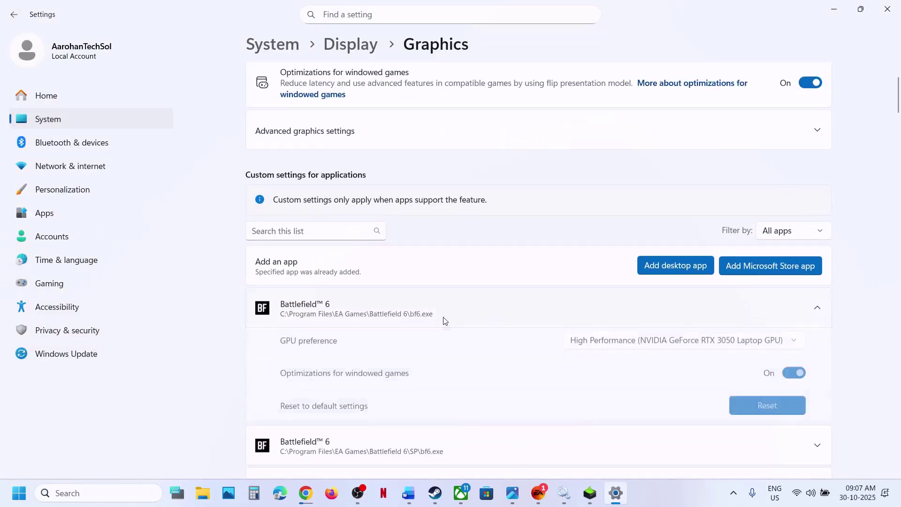
pyautogui.click(704, 345)
pyautogui.click(706, 347)
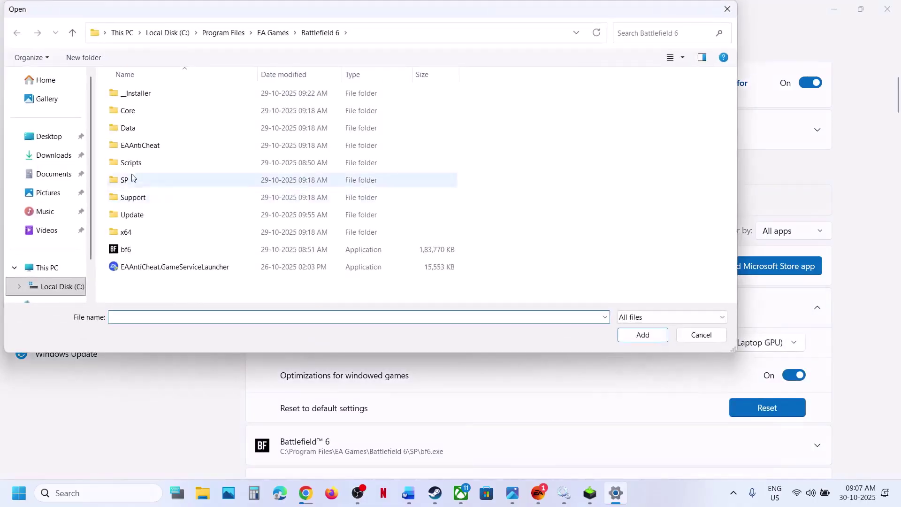
# Add the single-player SP bf6.exe and set it to High Performance NVIDIA GeForce RTX 3050.
pyautogui.doubleClick(130, 177)
pyautogui.click(125, 129)
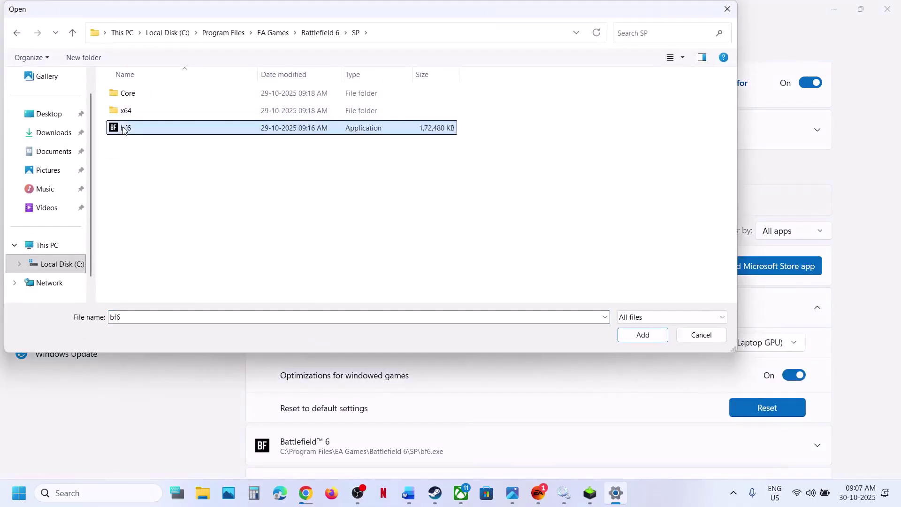
pyautogui.click(642, 335)
pyautogui.scroll(-1, 420, 344)
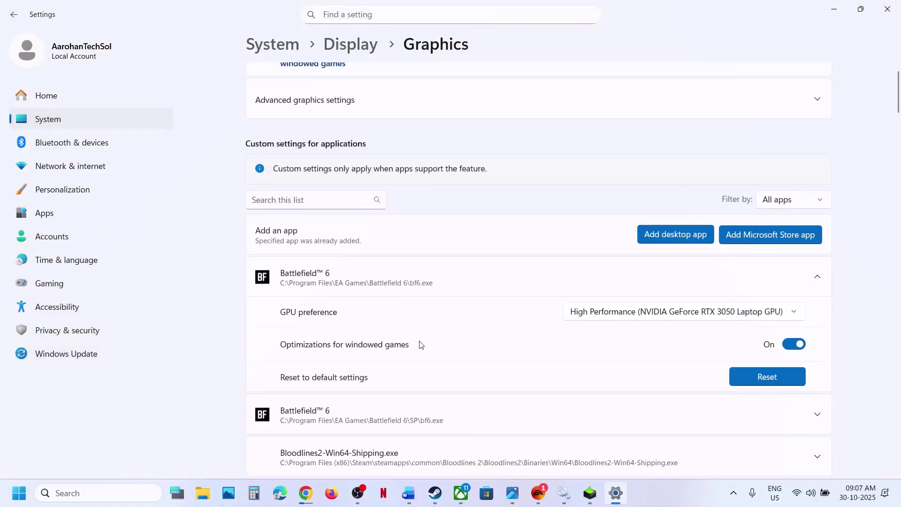
pyautogui.scroll(-1, 421, 345)
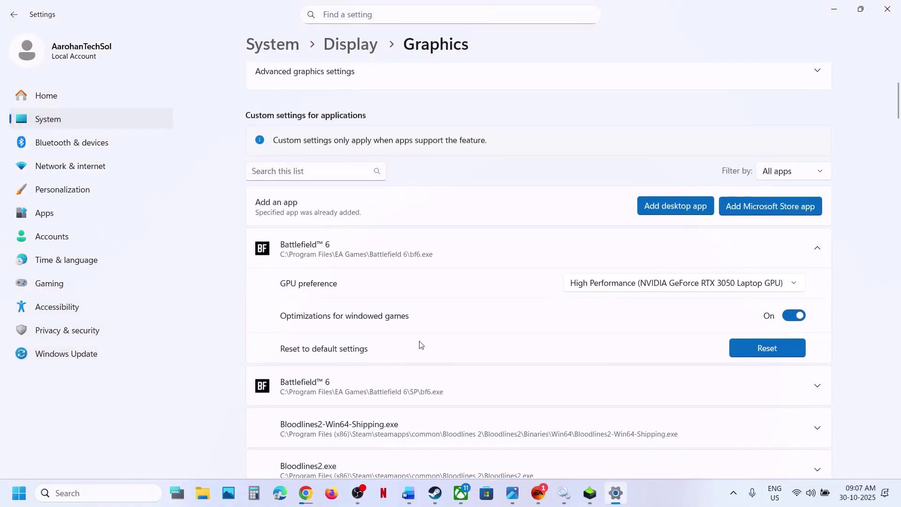
pyautogui.click(411, 388)
pyautogui.click(739, 422)
pyautogui.click(739, 420)
# Close Settings and append '. HDMI/DP dedicated' after 'card' in the Step 11 heading.
pyautogui.click(887, 9)
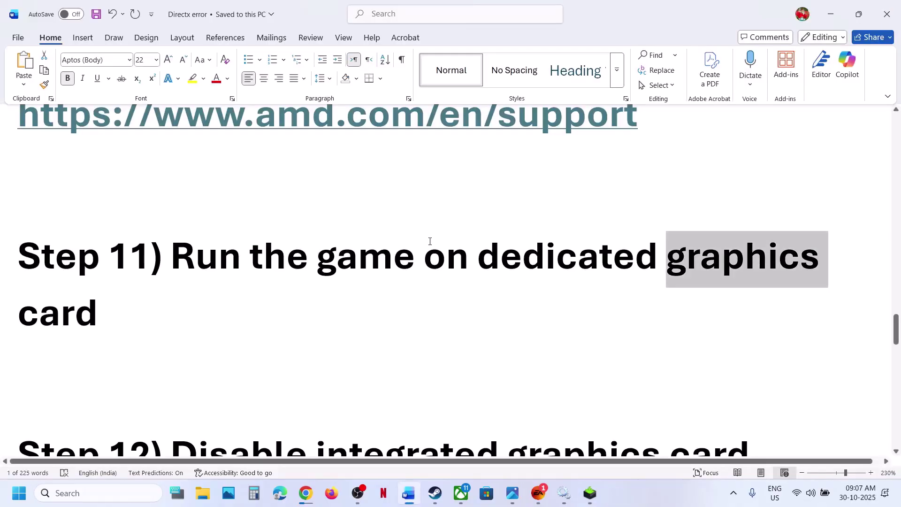
pyautogui.click(107, 317)
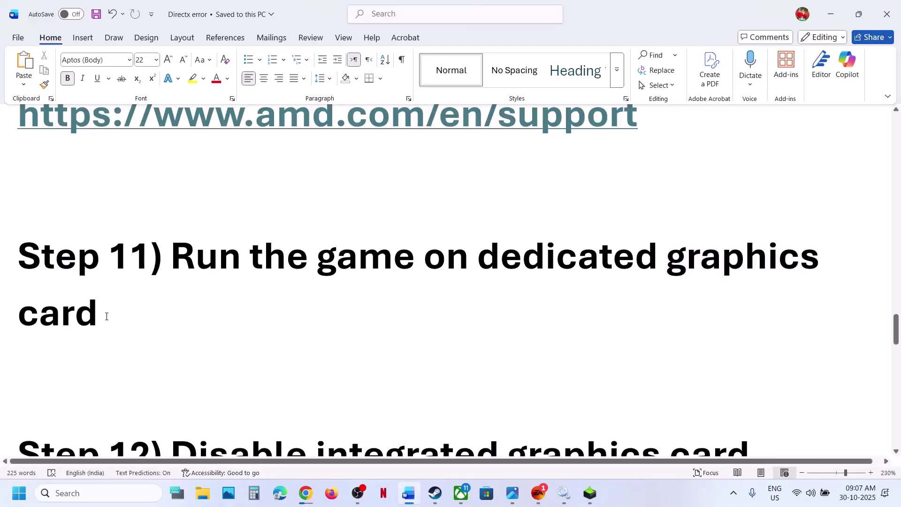
pyautogui.write('.')
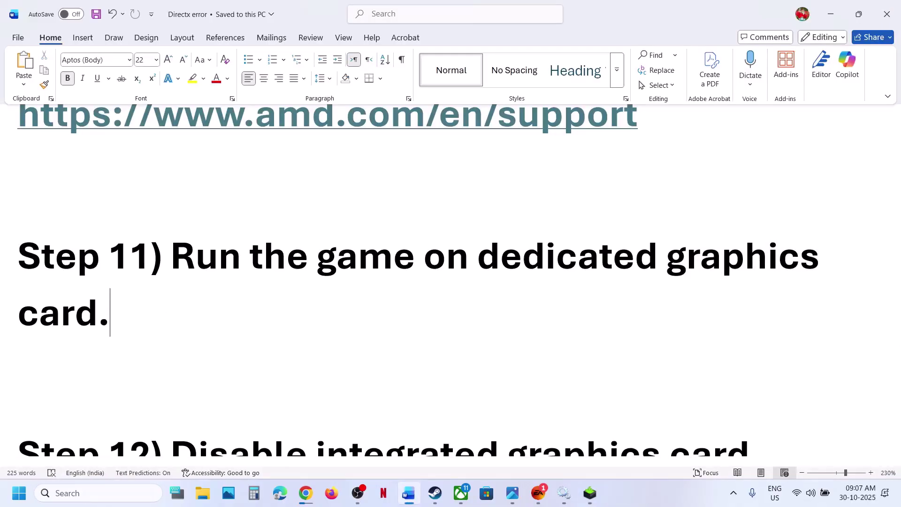
pyautogui.write(' HDMI')
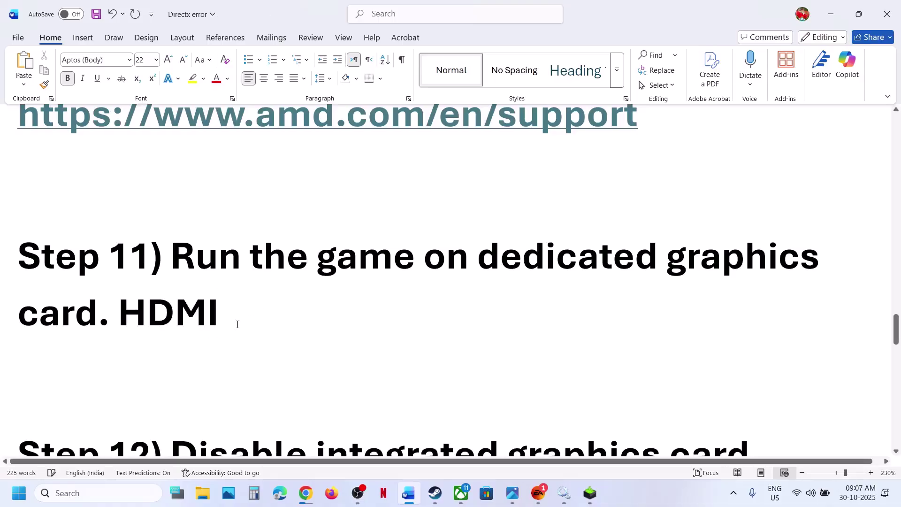
pyautogui.write('/DP')
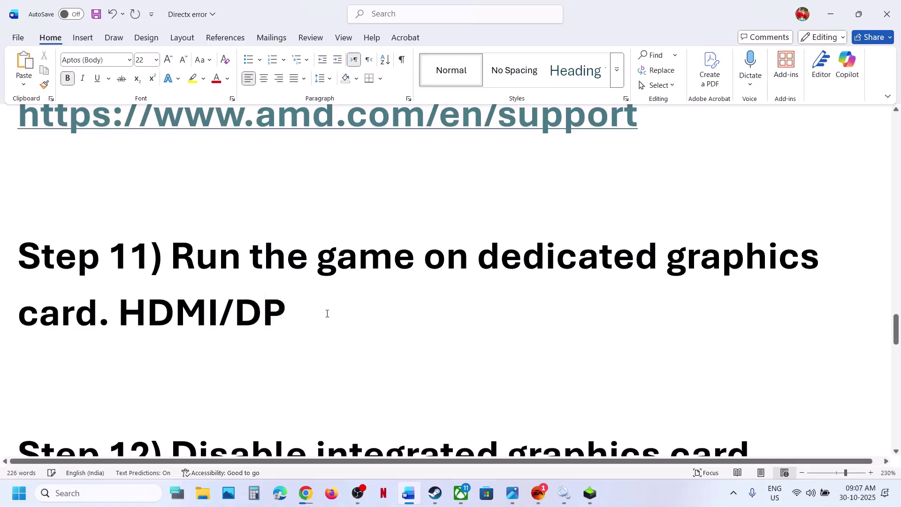
pyautogui.write(' dev')
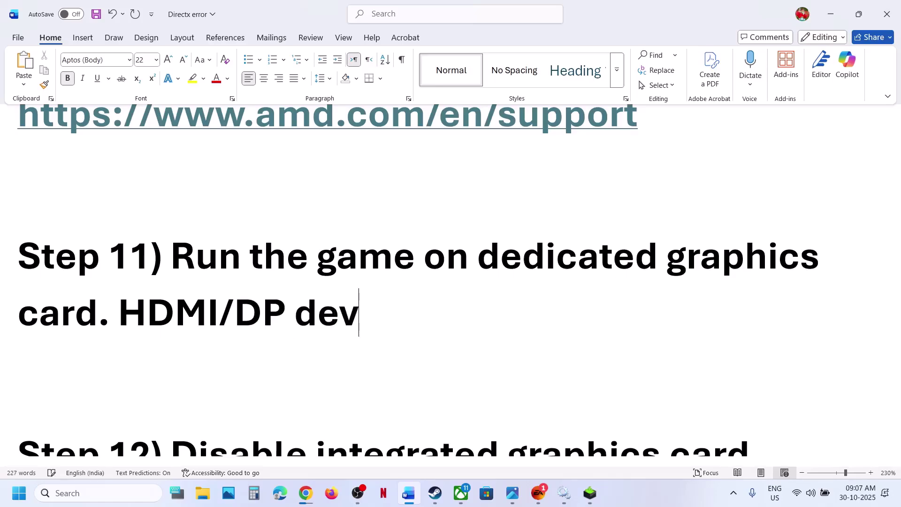
pyautogui.press('BackSpace')
pyautogui.write('dicated')
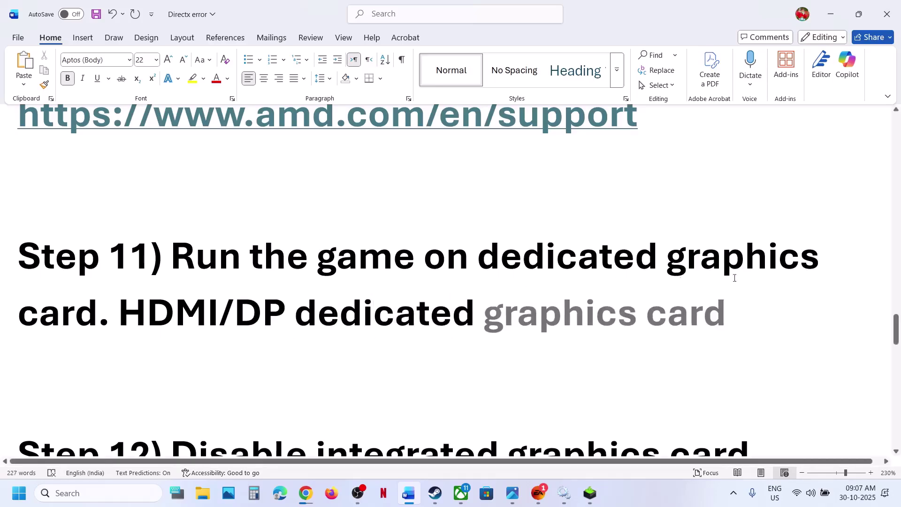
pyautogui.click(623, 320)
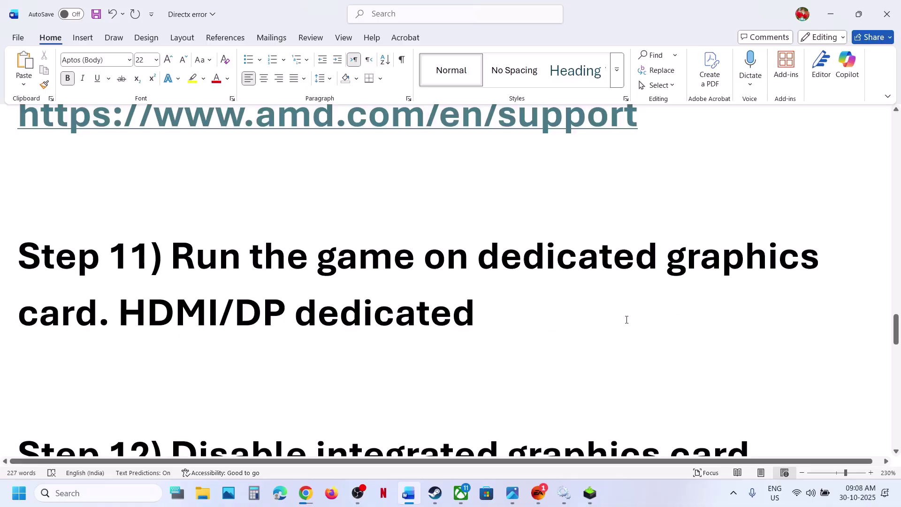
# Highlight Step 12's 'Disable integrated graphics' advice and bring up the Start quick-access menu.
pyautogui.moveTo(153, 312); pyautogui.dragTo(491, 315)
pyautogui.click(211, 396)
pyautogui.scroll(-5, 212, 396)
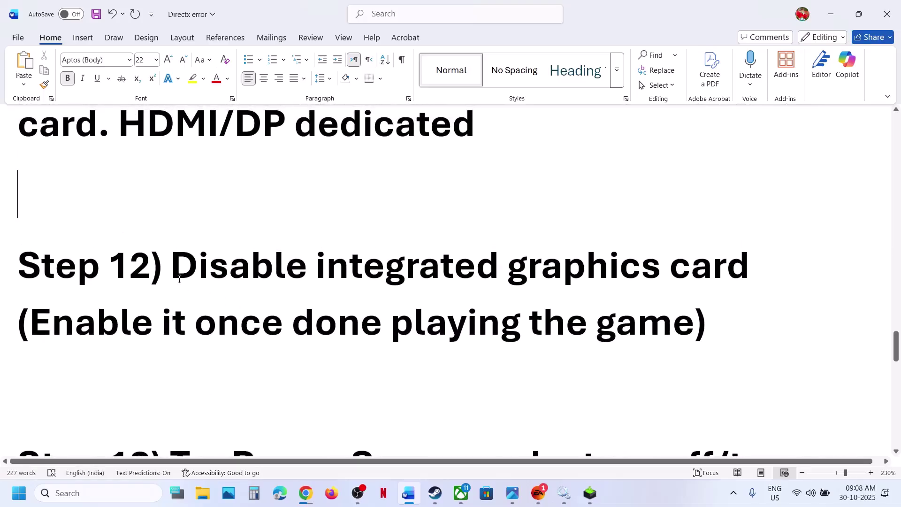
pyautogui.keyDown('shift'); pyautogui.click(640, 279); pyautogui.keyUp('shift')
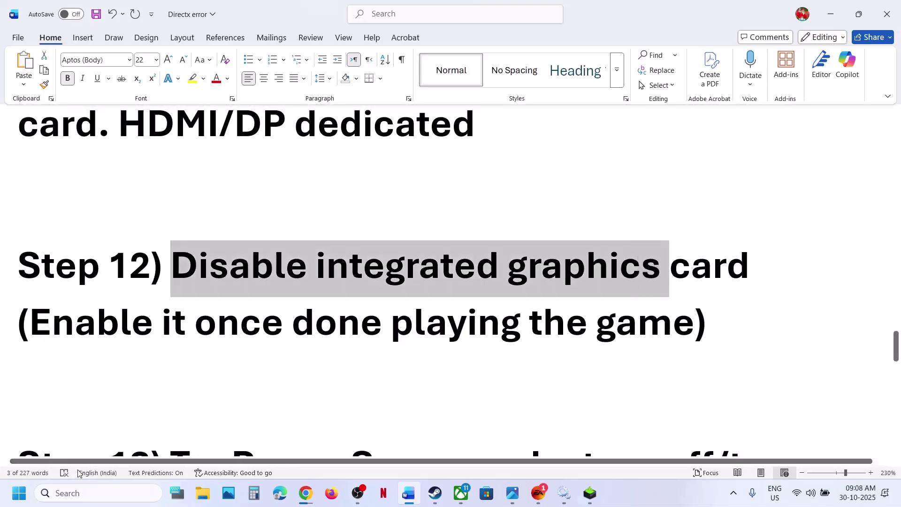
pyautogui.rightClick(15, 501)
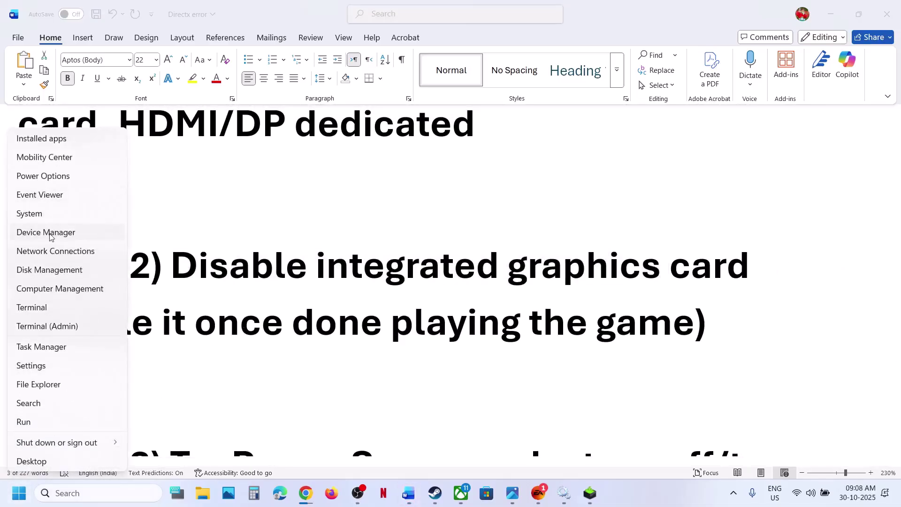
# Inspect Intel Iris Xe Graphics under Display adapters in Device Manager, leaving it enabled.
pyautogui.click(50, 234)
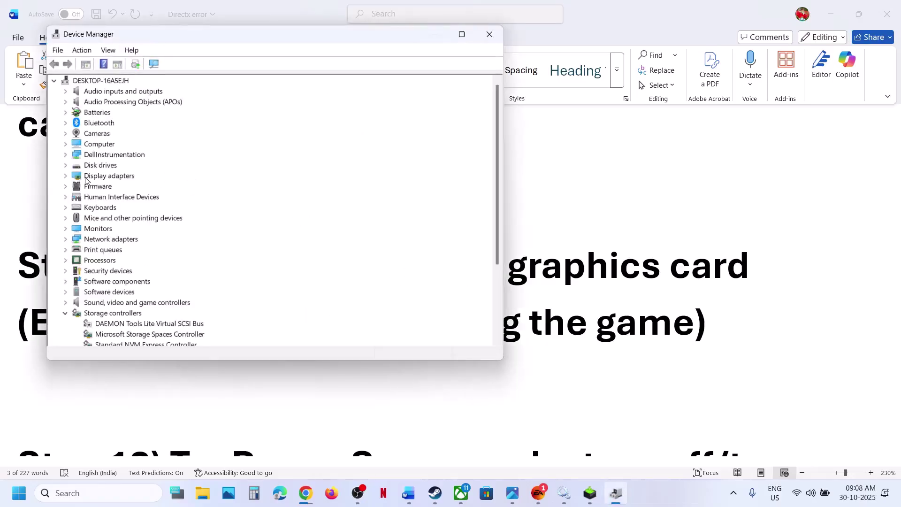
pyautogui.click(65, 177)
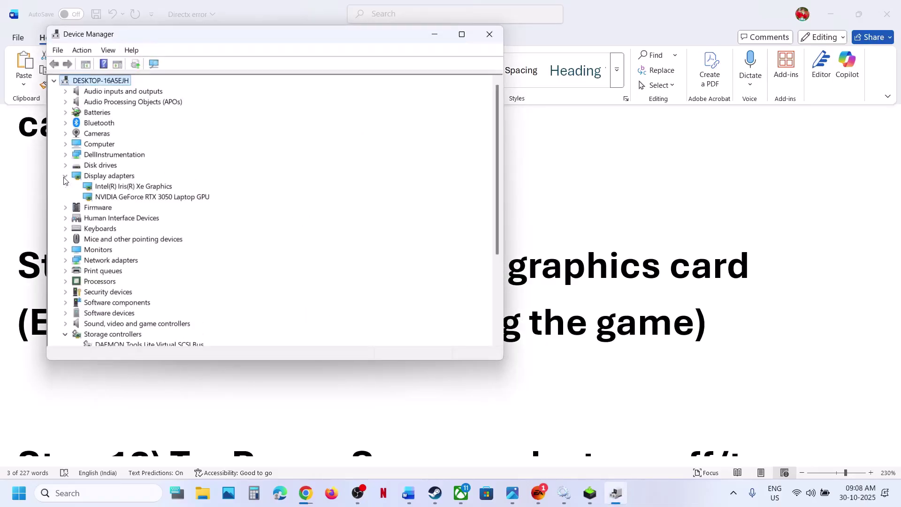
pyautogui.click(121, 198)
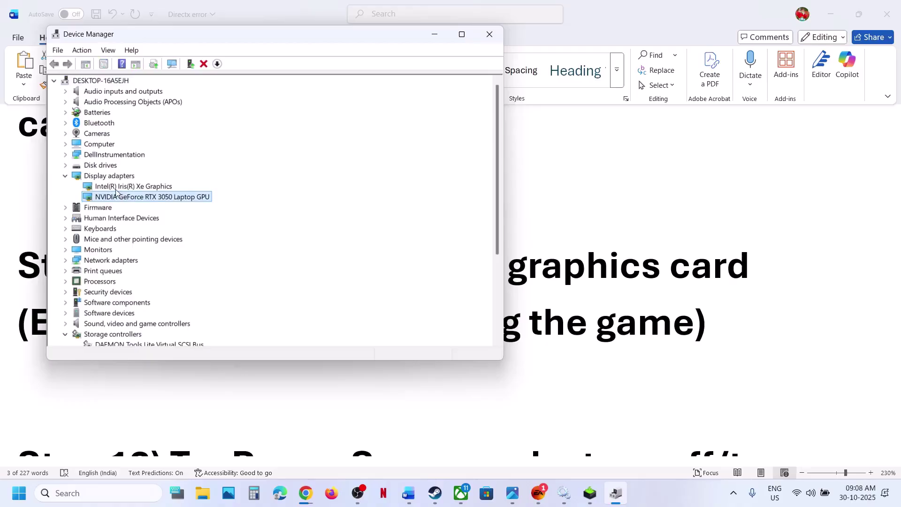
pyautogui.click(123, 187)
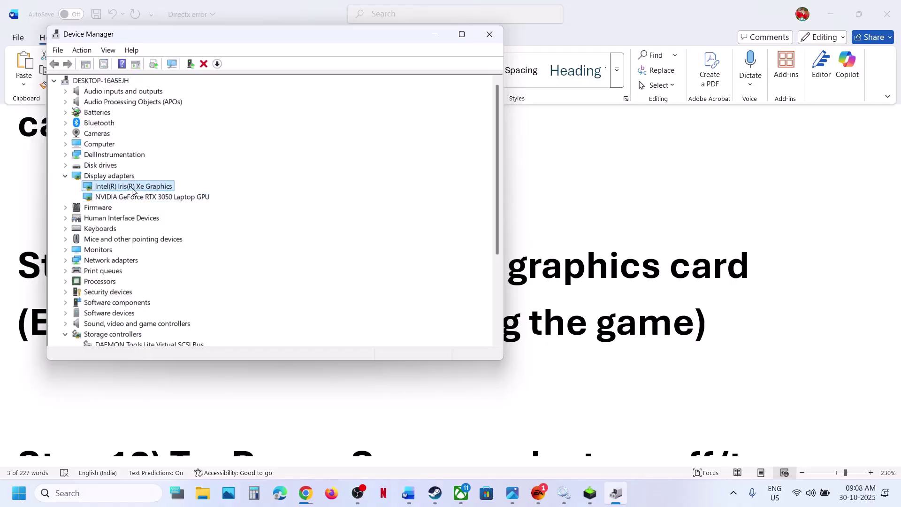
pyautogui.rightClick(133, 191)
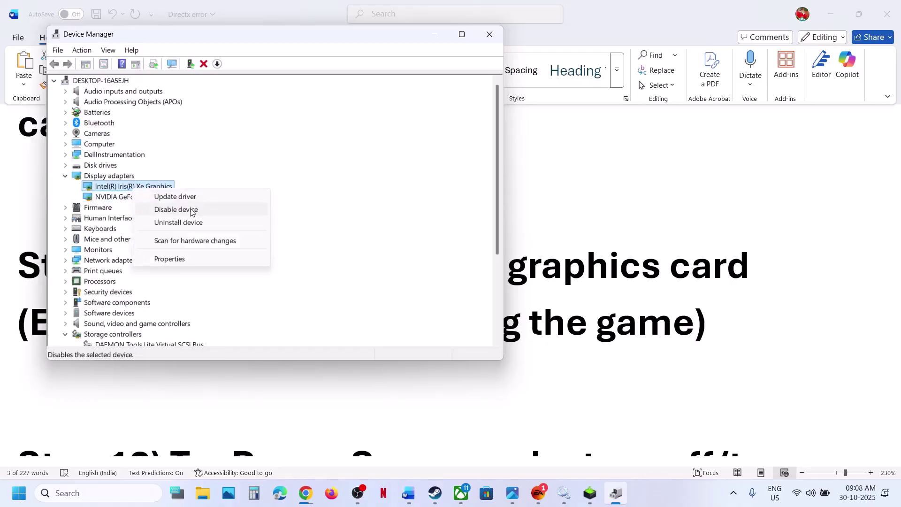
pyautogui.hotkey('alt', 'Tab')
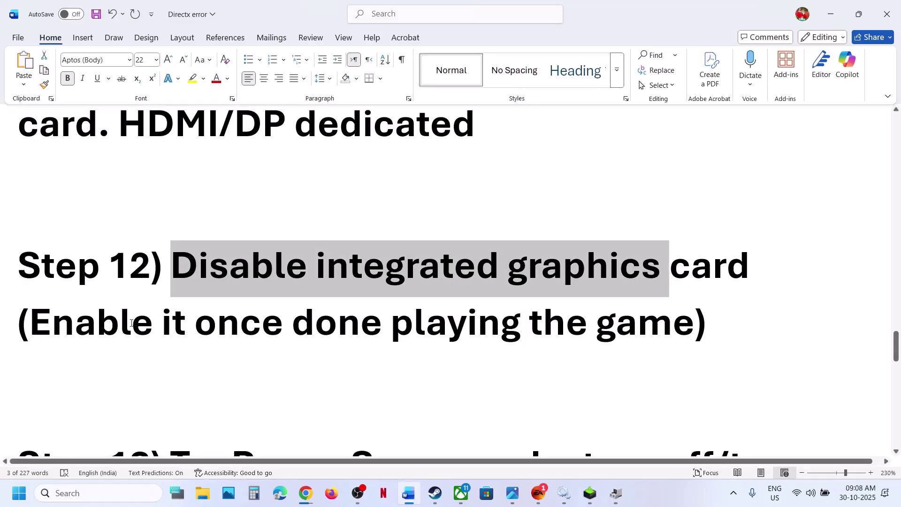
pyautogui.moveTo(29, 324); pyautogui.dragTo(695, 325)
pyautogui.click(616, 493)
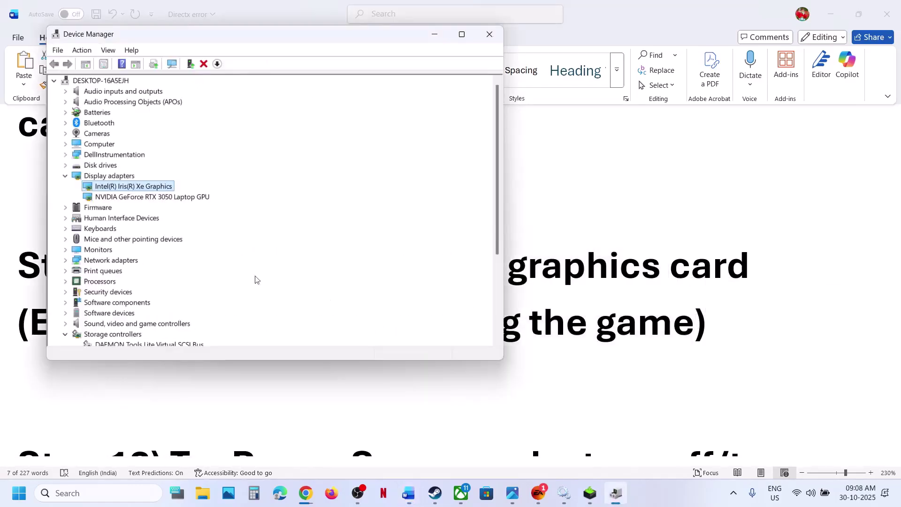
pyautogui.rightClick(143, 187)
pyautogui.click(392, 167)
# Close Device Manager and search Windows for 'control panel'.
pyautogui.click(489, 34)
pyautogui.scroll(-4, 393, 281)
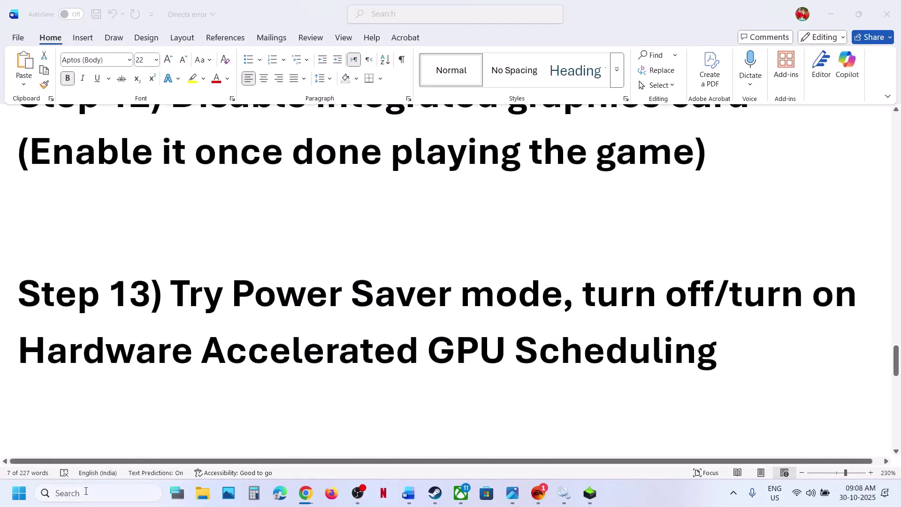
pyautogui.click(86, 491)
pyautogui.write('control panel')
pyautogui.press('Return')
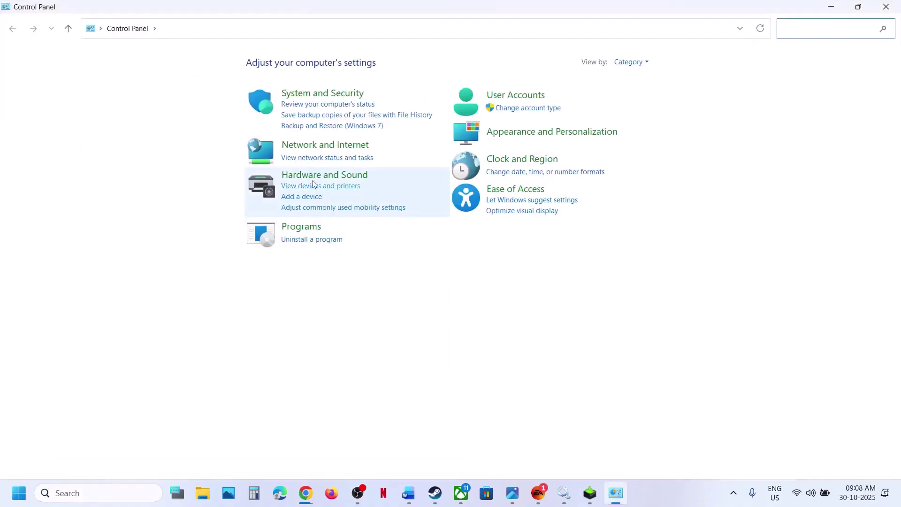
pyautogui.click(314, 175)
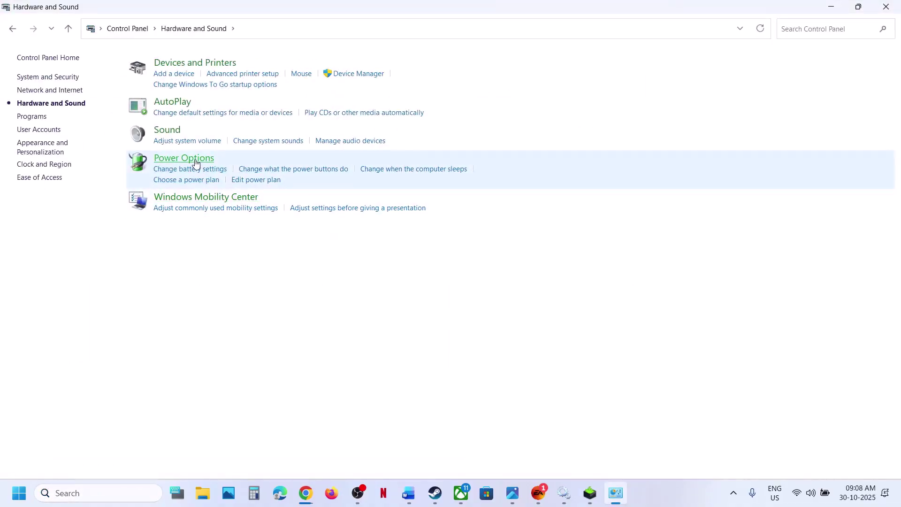
pyautogui.click(196, 163)
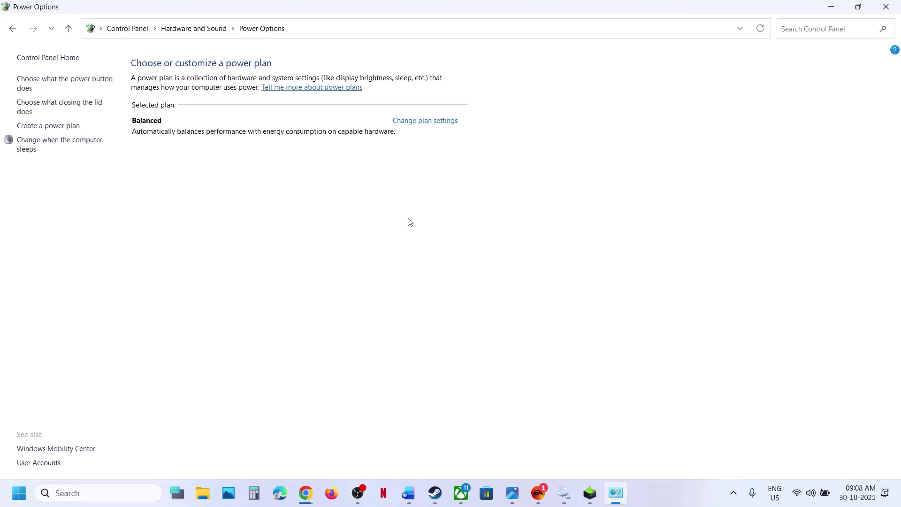
pyautogui.moveTo(522, 486)
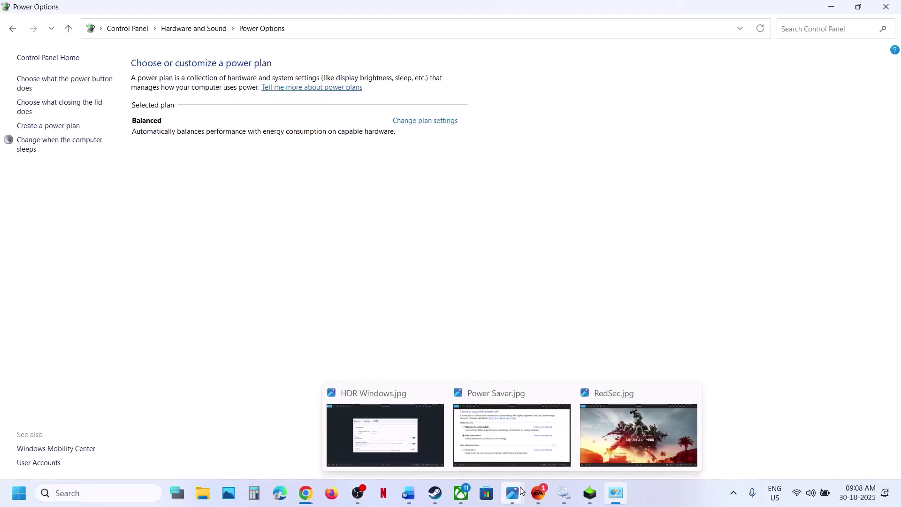
pyautogui.click(518, 449)
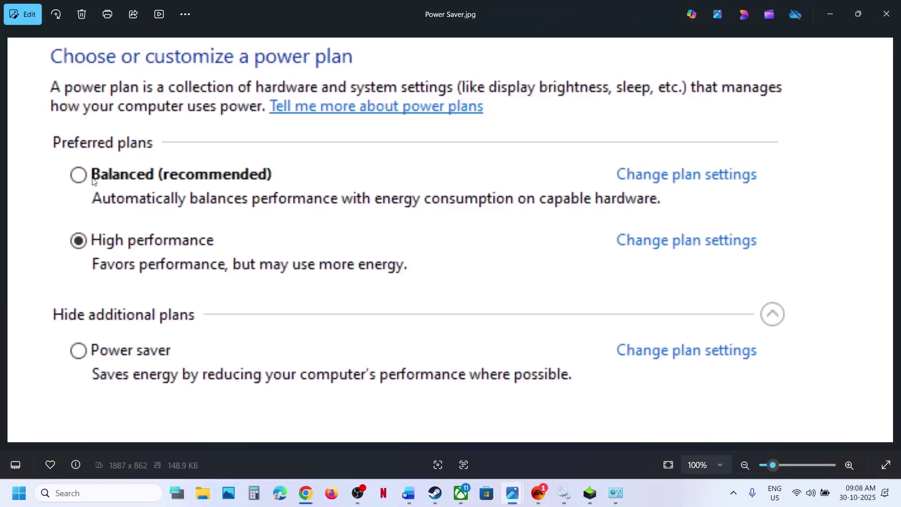
pyautogui.click(879, 18)
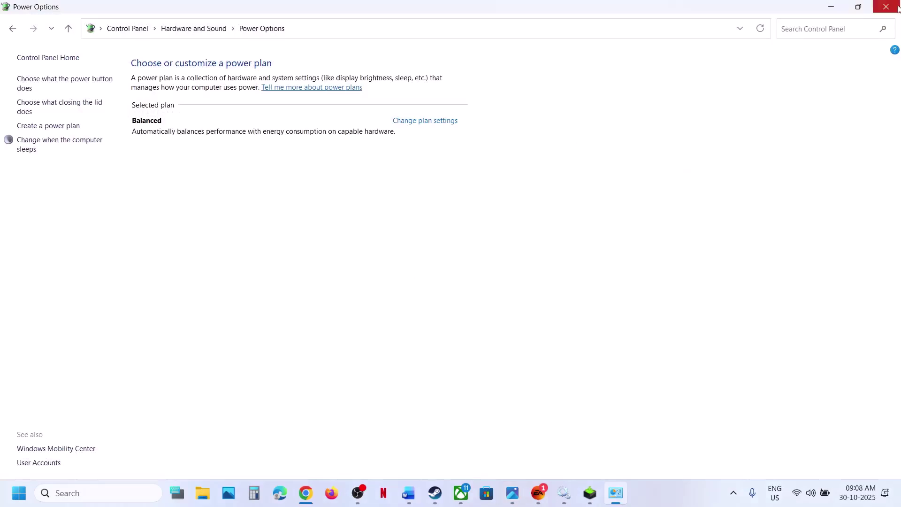
pyautogui.hotkey('alt', 'F4')
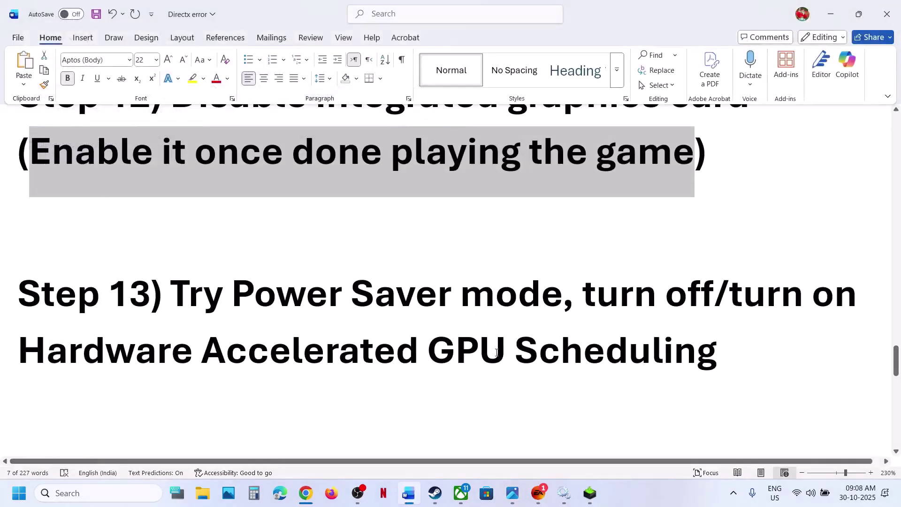
# Search 'graphics settings', switch Hardware-accelerated GPU scheduling Off, and close Settings.
pyautogui.click(105, 490)
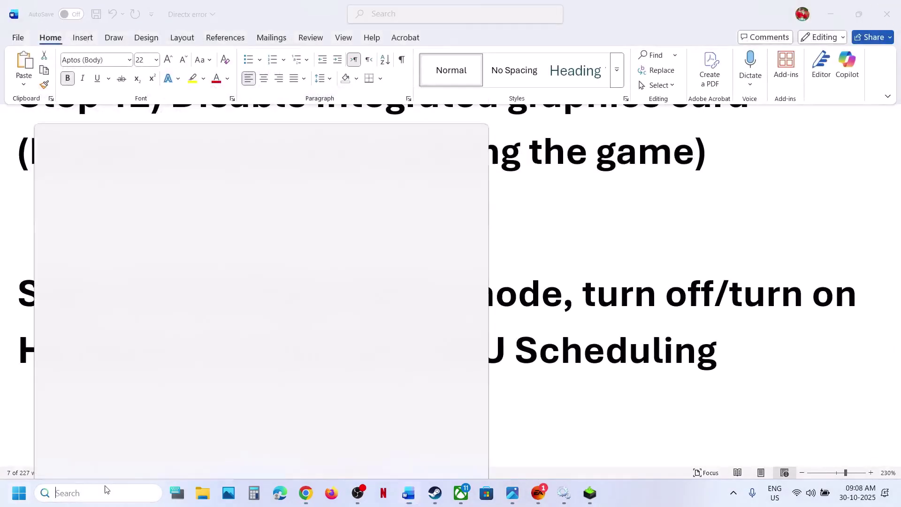
pyautogui.write('graphics settings')
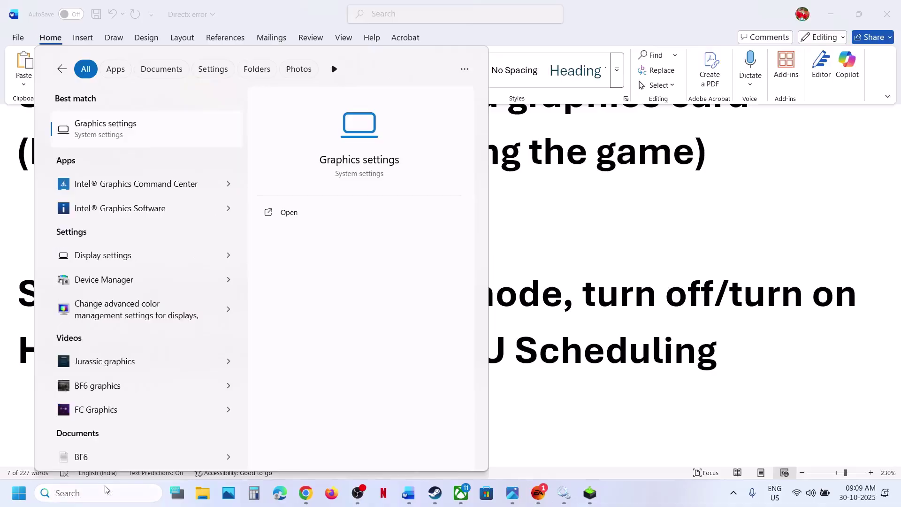
pyautogui.press('Return')
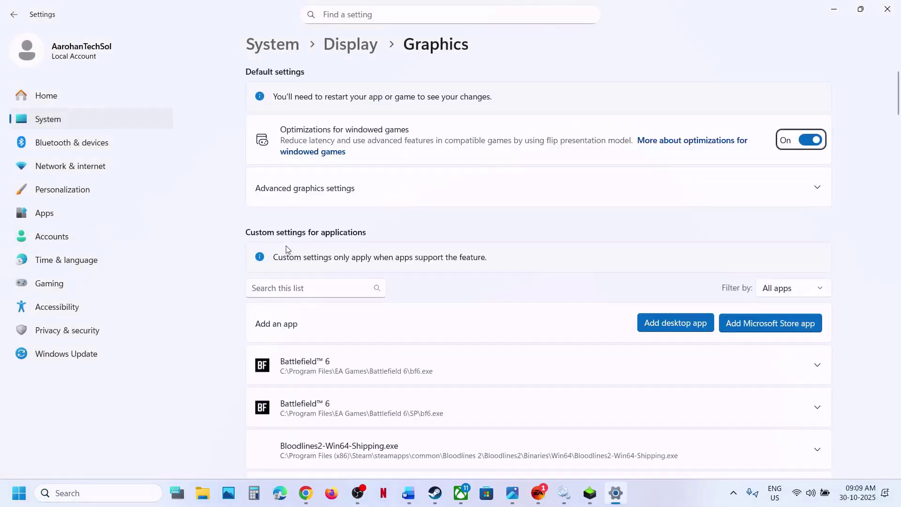
pyautogui.click(304, 195)
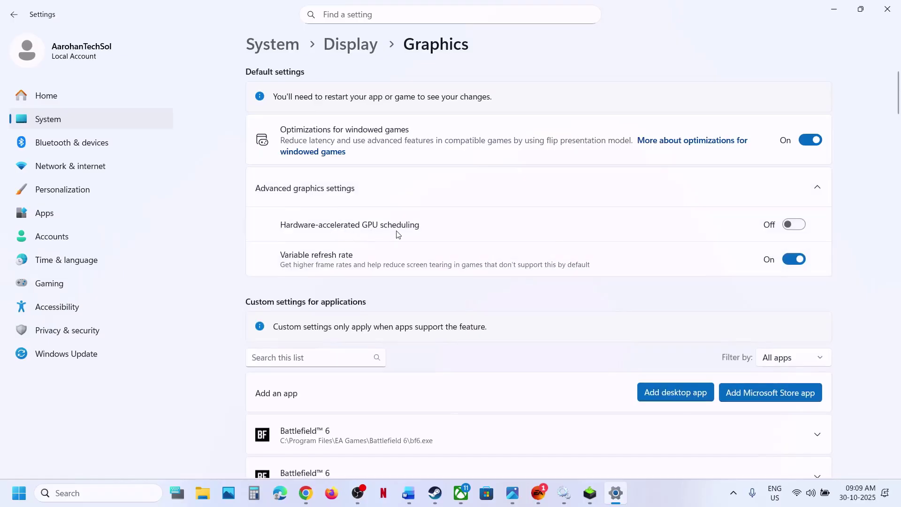
pyautogui.click(797, 227)
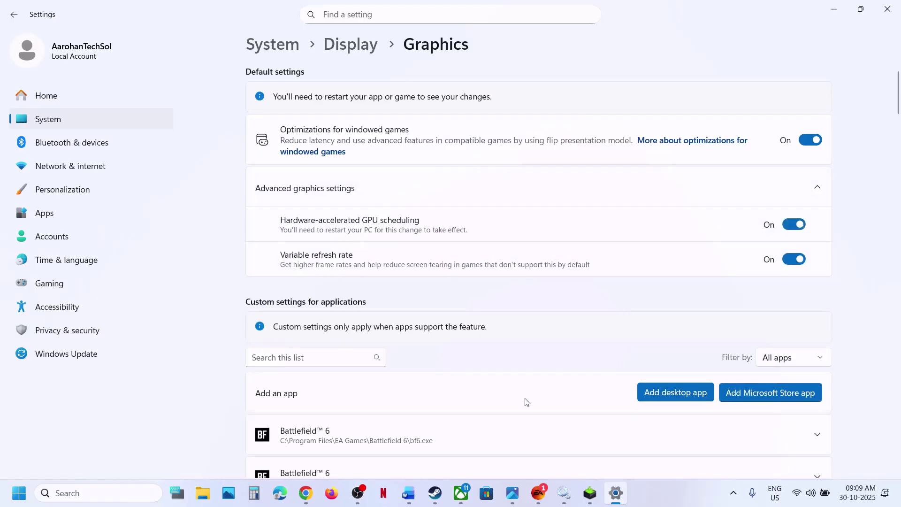
pyautogui.click(538, 491)
pyautogui.click(539, 490)
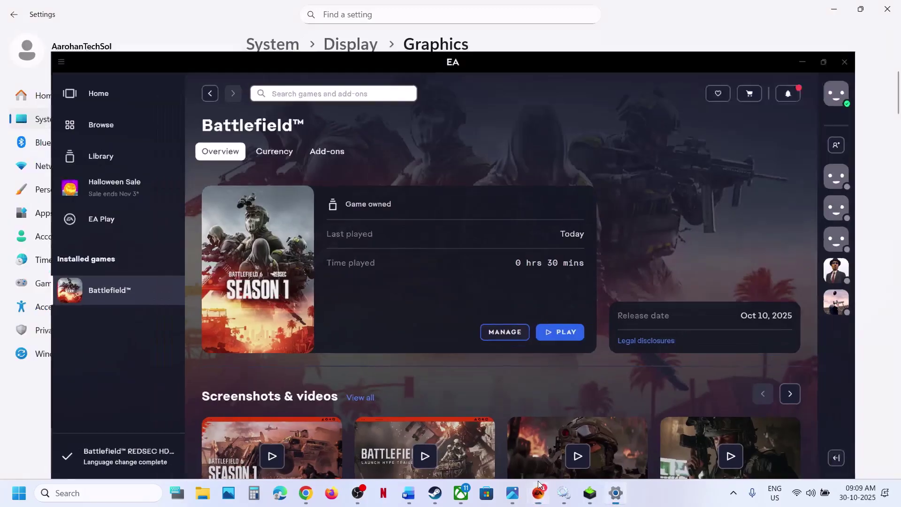
pyautogui.click(791, 232)
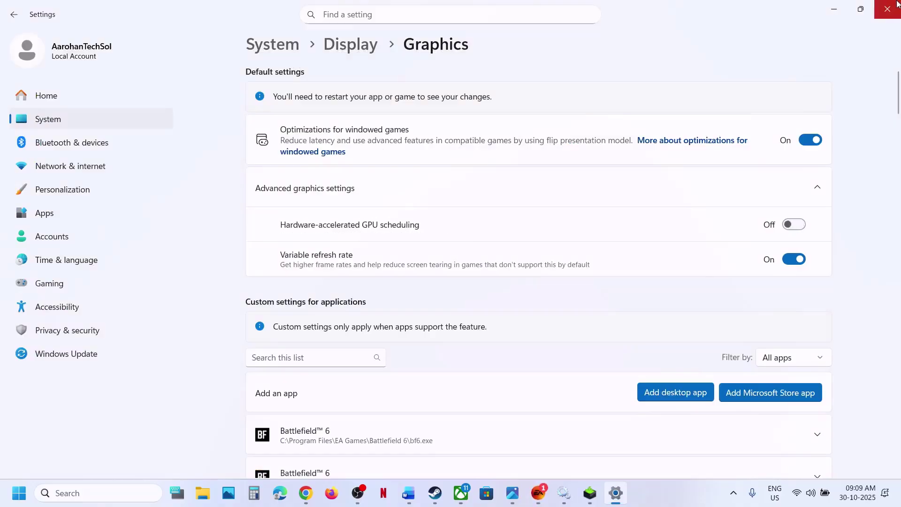
pyautogui.click(887, 9)
pyautogui.scroll(-5, 346, 325)
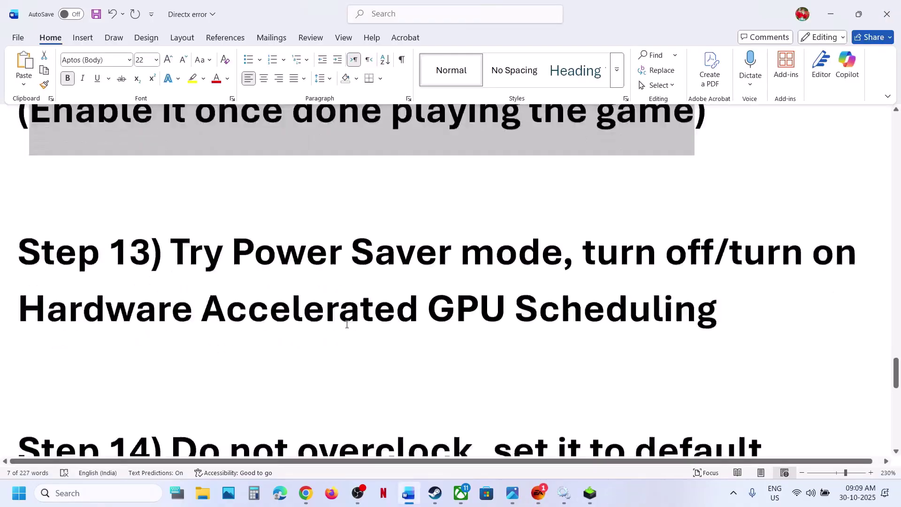
# Highlight Step 14's points on overclocking, MSI Afterburner/RivaTuner and disabling overlays.
pyautogui.moveTo(197, 233); pyautogui.dragTo(762, 230)
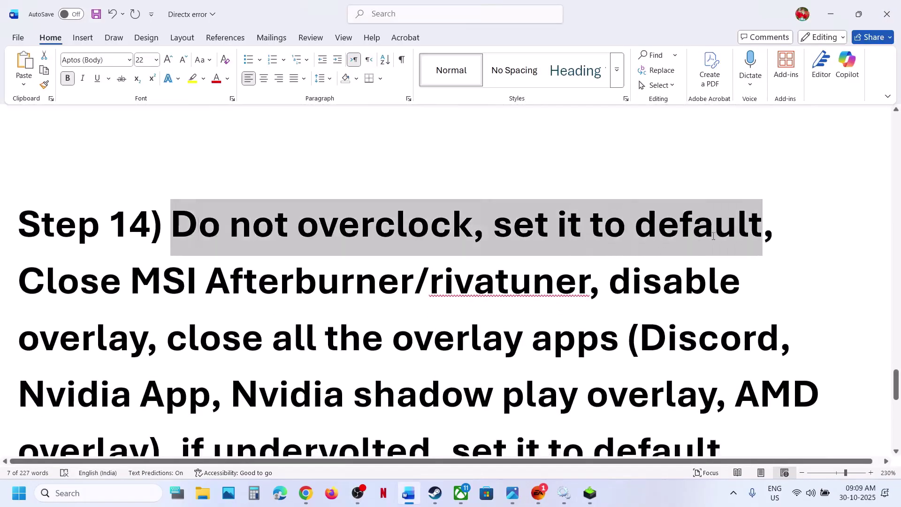
pyautogui.click(135, 278)
pyautogui.moveTo(334, 263); pyautogui.dragTo(587, 278)
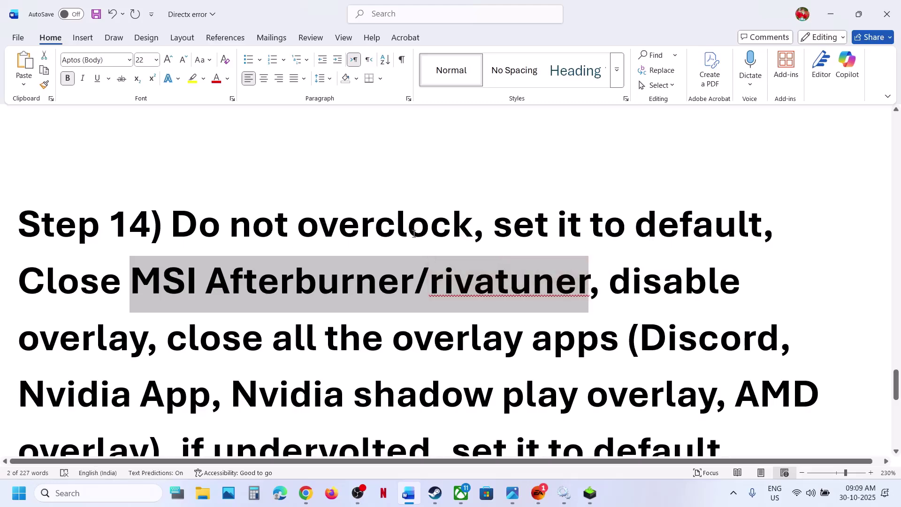
pyautogui.doubleClick(88, 286)
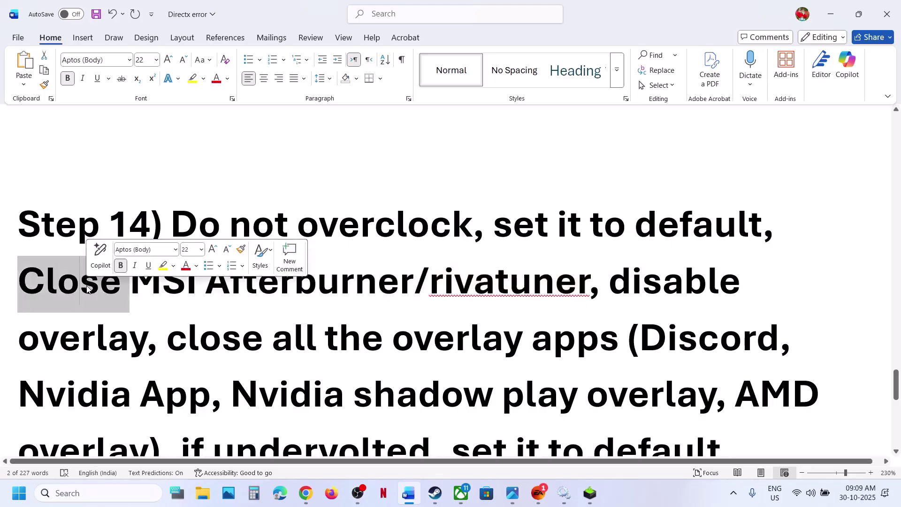
pyautogui.moveTo(610, 282); pyautogui.dragTo(148, 339)
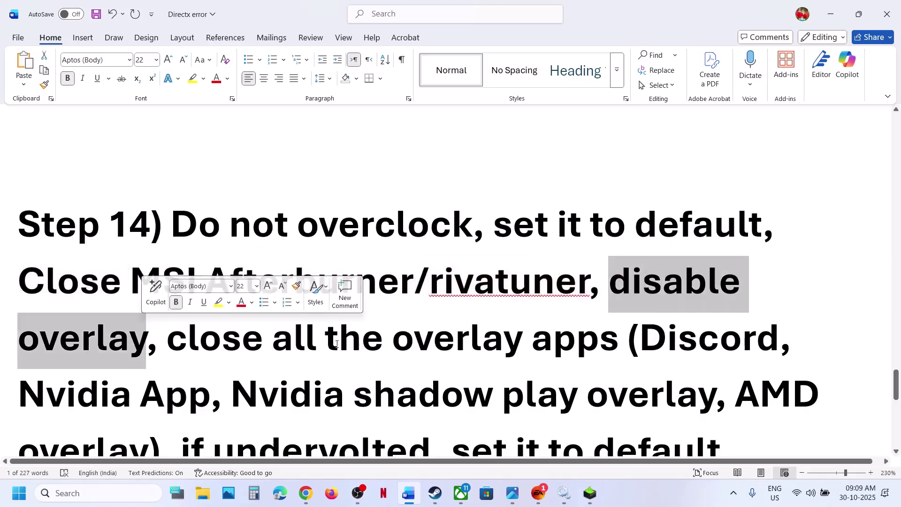
pyautogui.click(435, 493)
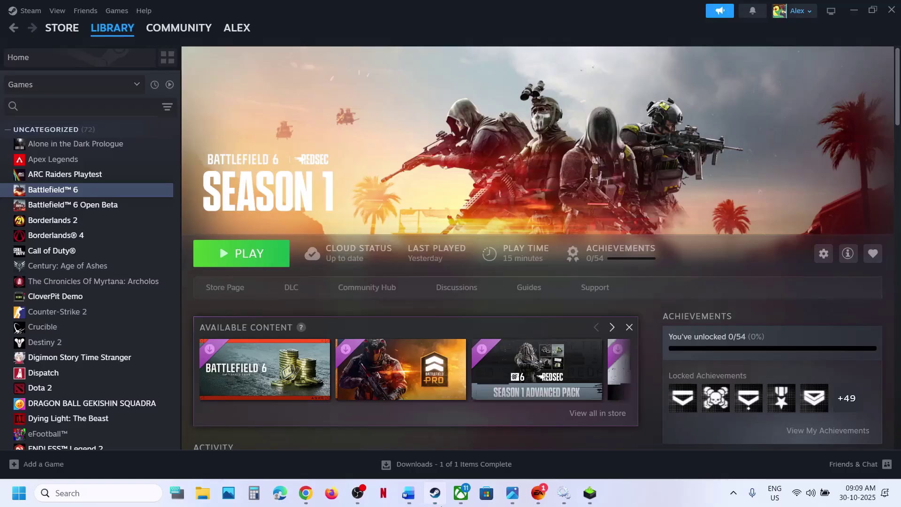
# Turn off the Steam overlay in Battlefield 6's Steam properties.
pyautogui.rightClick(78, 189)
pyautogui.click(120, 275)
pyautogui.click(675, 121)
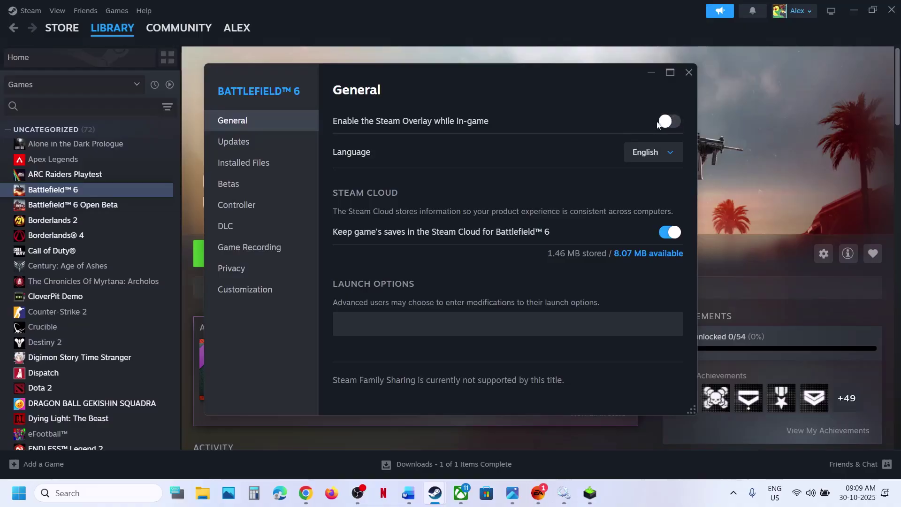
pyautogui.click(688, 72)
# Turn off the EA app's in-game overlay in Application settings and return to Word.
pyautogui.click(539, 493)
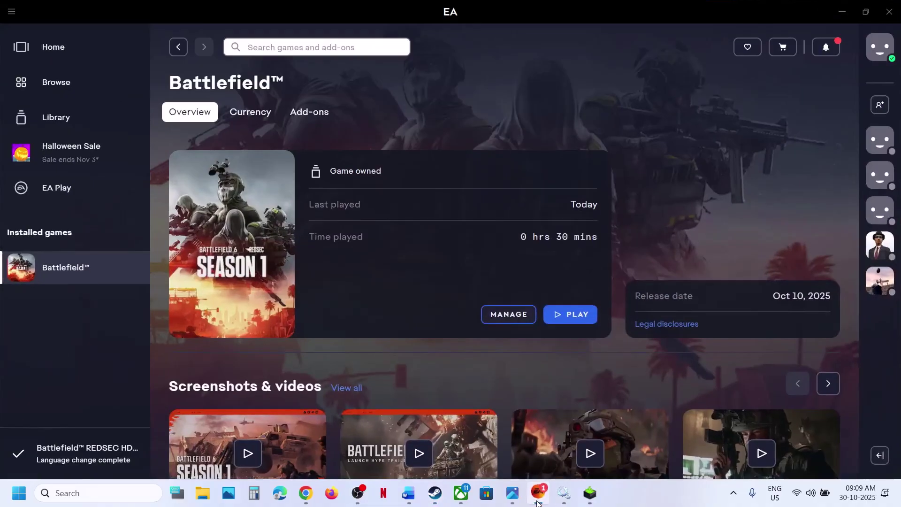
pyautogui.click(13, 12)
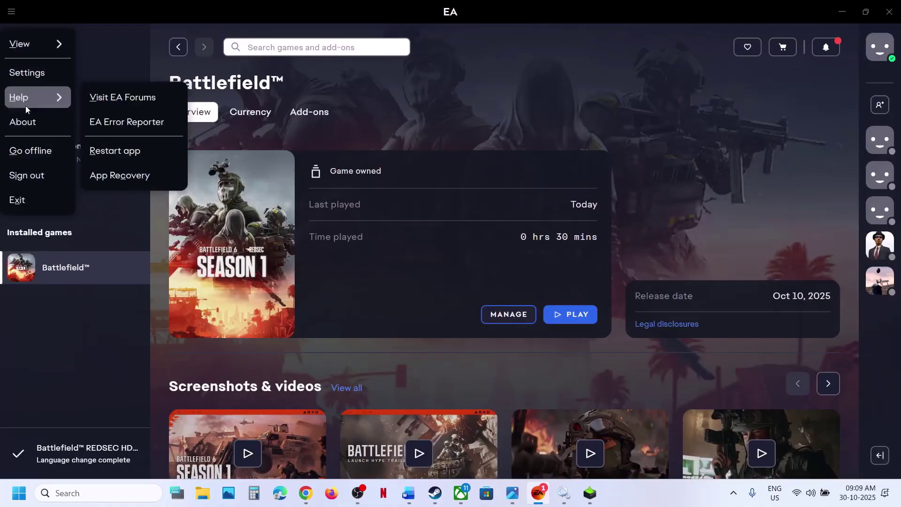
pyautogui.click(28, 73)
pyautogui.click(255, 112)
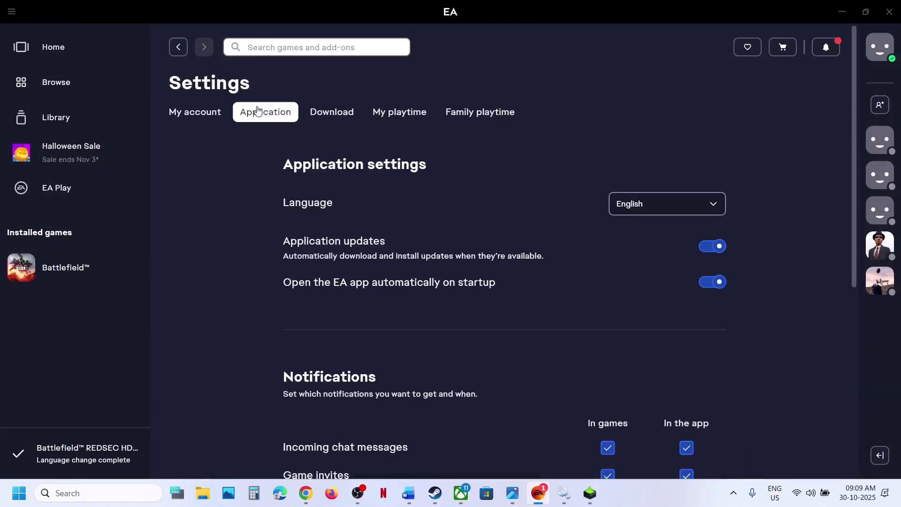
pyautogui.scroll(-7, 542, 361)
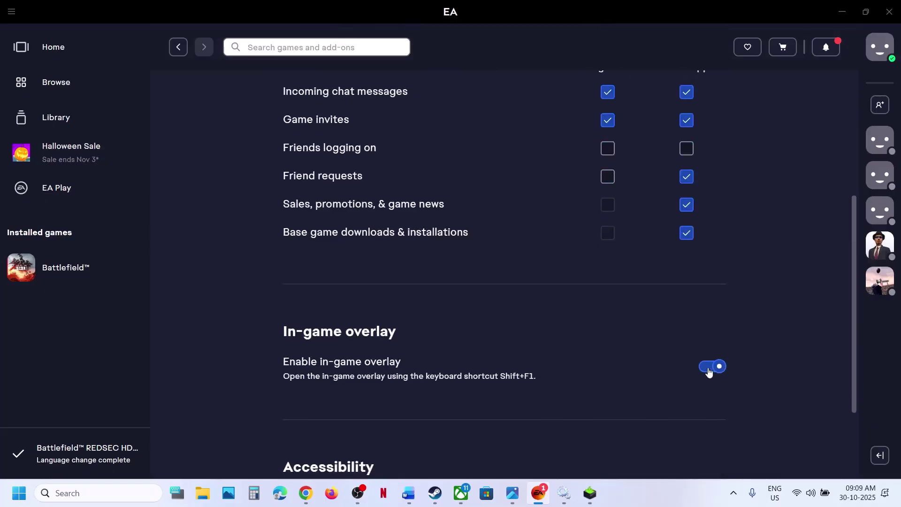
pyautogui.click(709, 369)
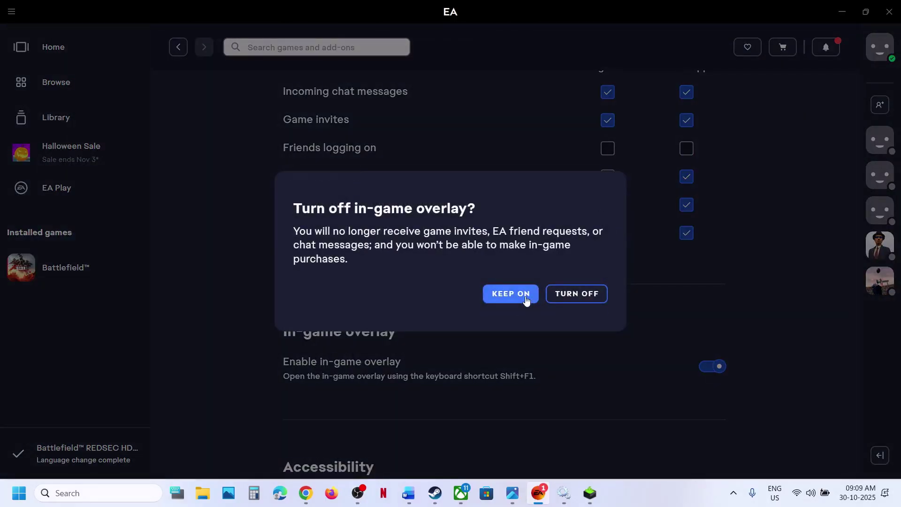
pyautogui.click(576, 294)
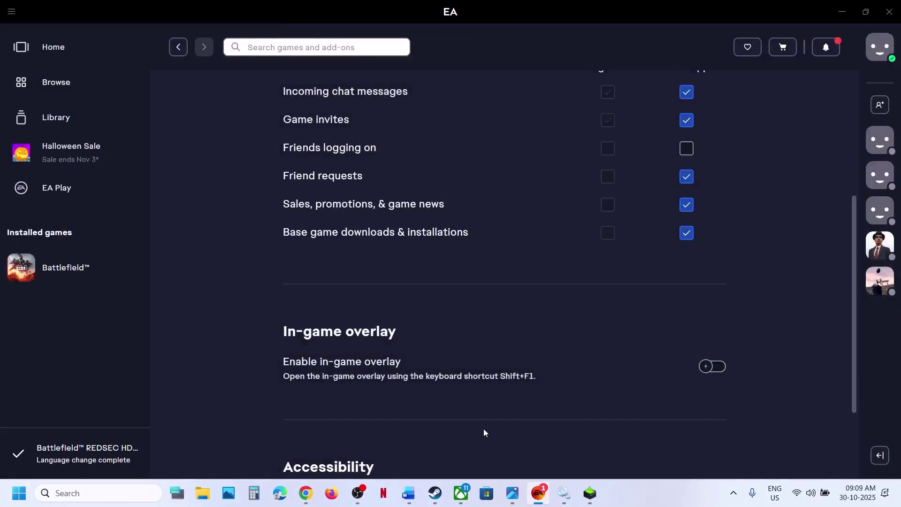
pyautogui.click(408, 492)
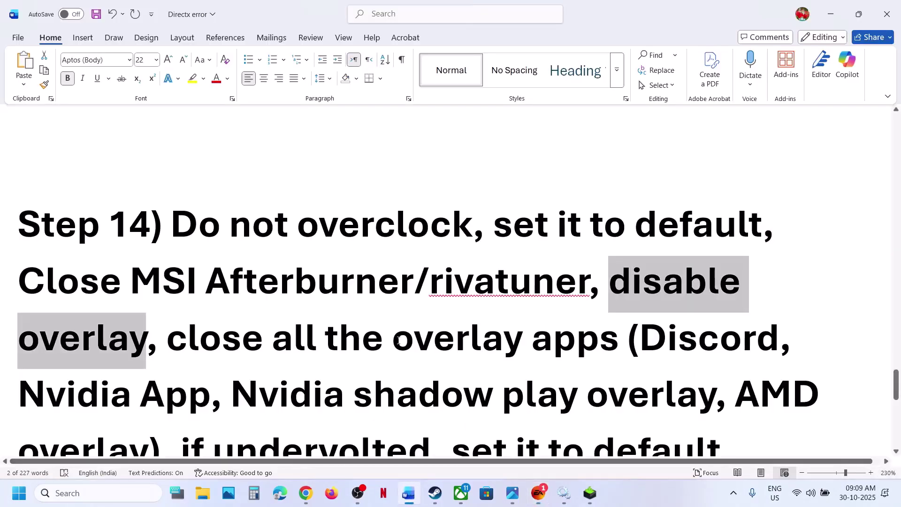
# Highlight Discord and Nvidia App in Step 14's list of overlay apps.
pyautogui.scroll(-1, 399, 340)
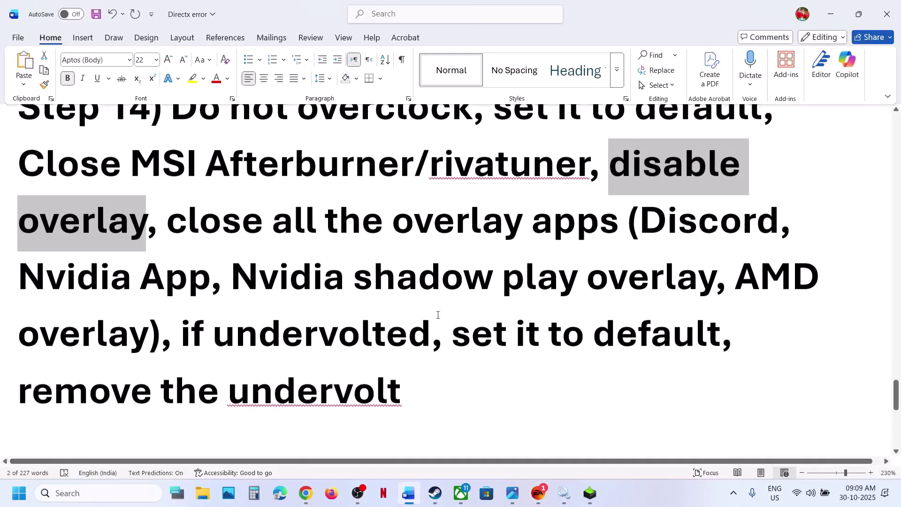
pyautogui.doubleClick(658, 217)
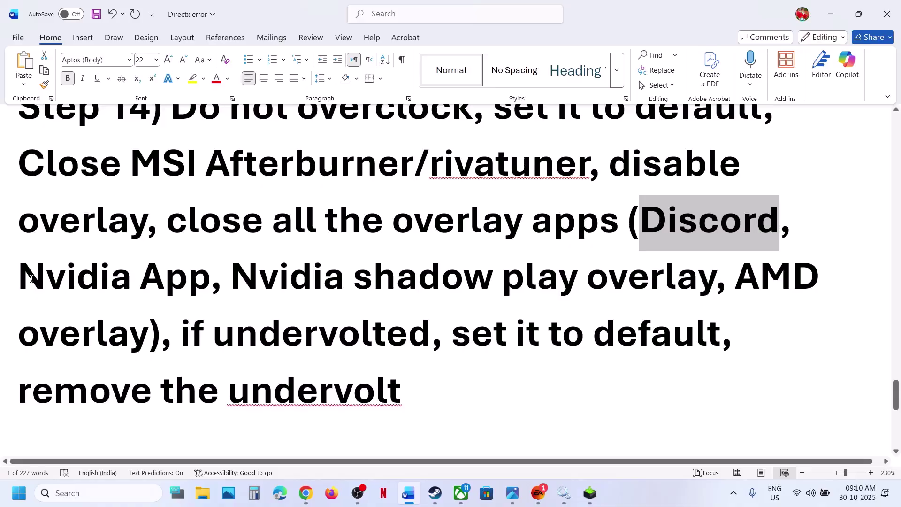
pyautogui.moveTo(31, 279); pyautogui.dragTo(224, 283)
pyautogui.click(211, 285)
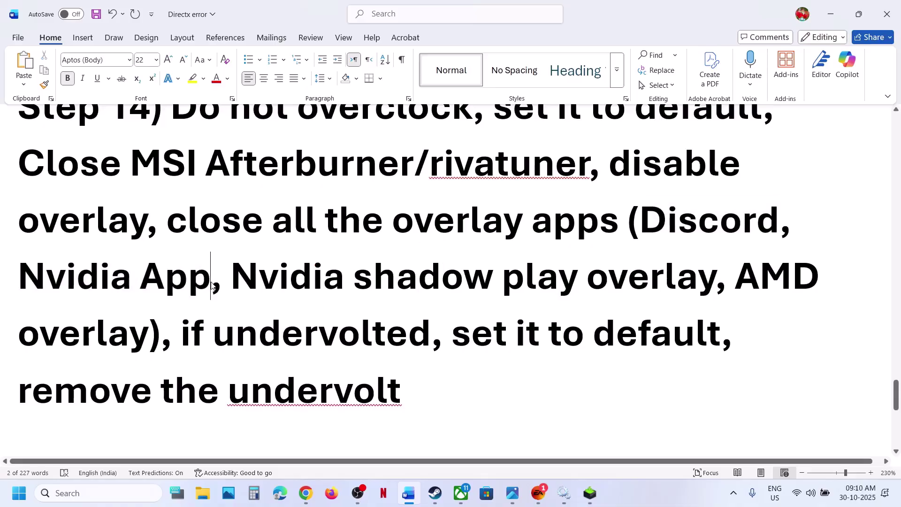
# Highlight Step 14's advice on closing overlays, undervolting and setting it to default, then reach Step 15.
pyautogui.moveTo(195, 226); pyautogui.dragTo(554, 227)
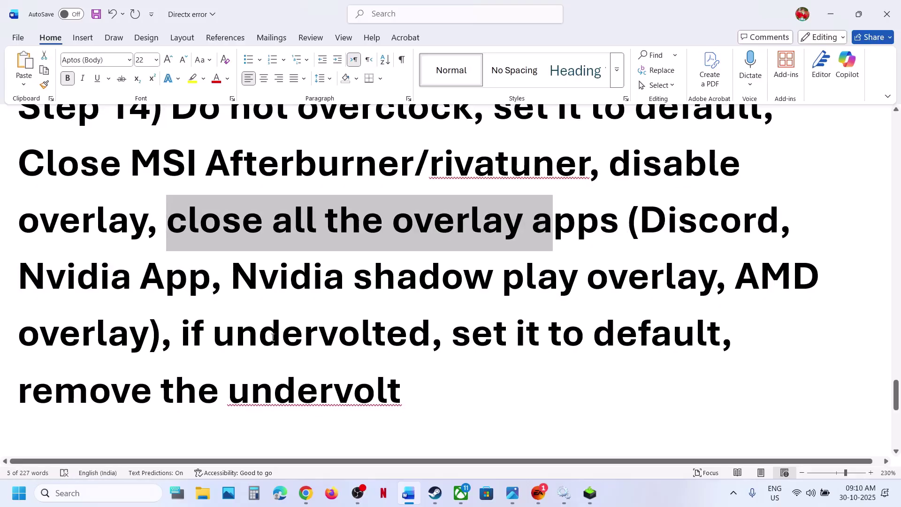
pyautogui.moveTo(251, 340); pyautogui.dragTo(386, 340)
pyautogui.moveTo(452, 336); pyautogui.dragTo(720, 335)
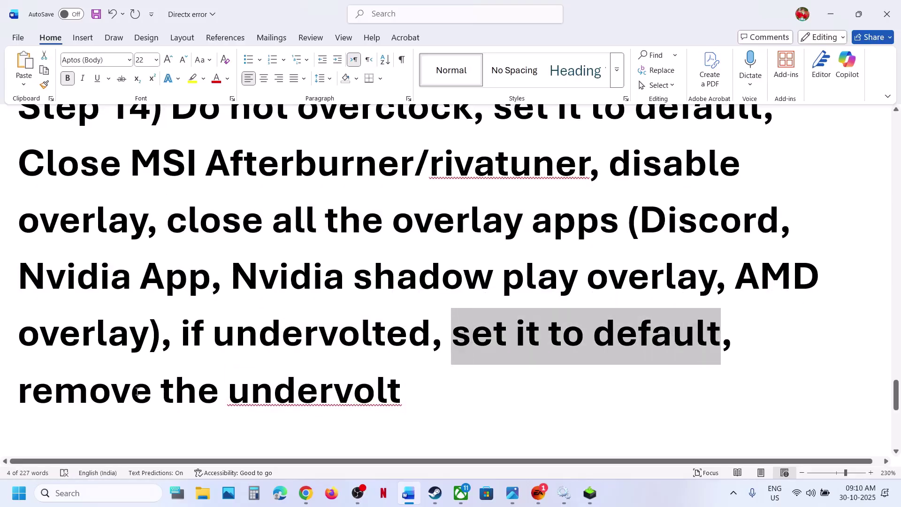
pyautogui.click(387, 277)
pyautogui.scroll(-4, 386, 277)
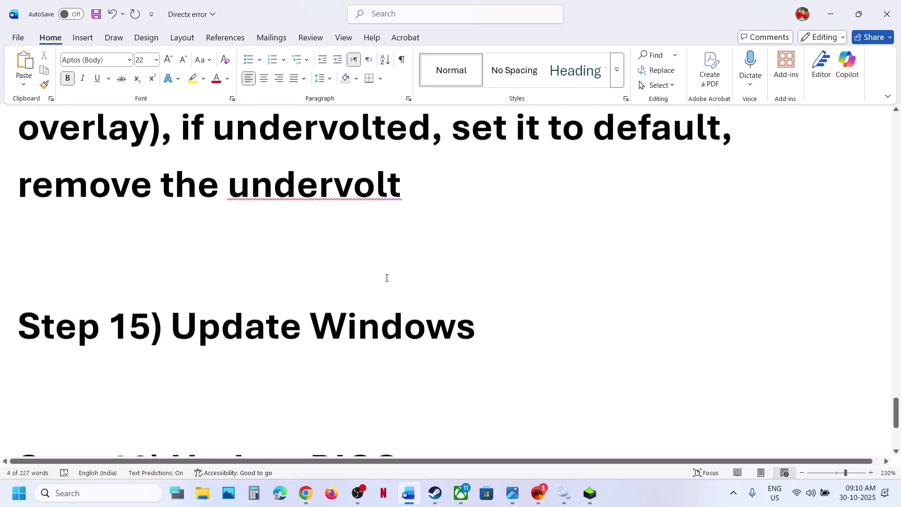
# Run a Windows Update check in Settings, then bring up the Start menu power options.
pyautogui.press('super+i')
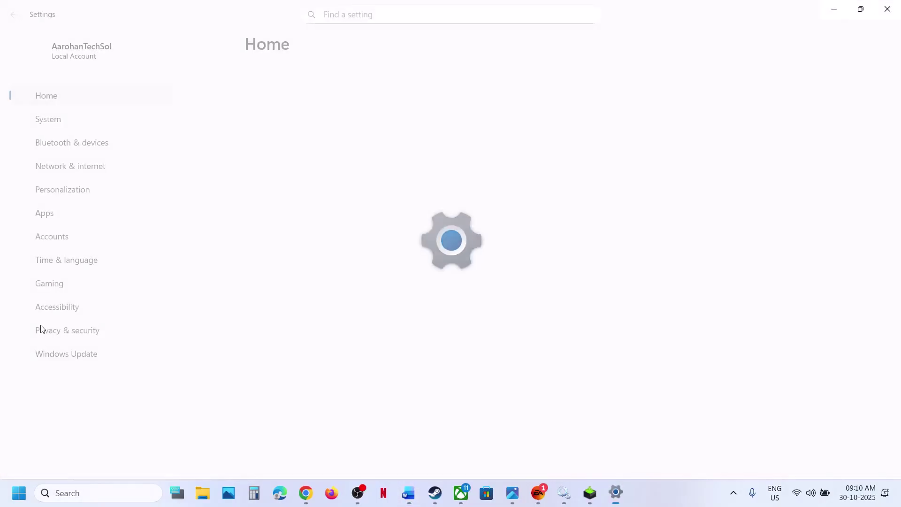
pyautogui.click(63, 359)
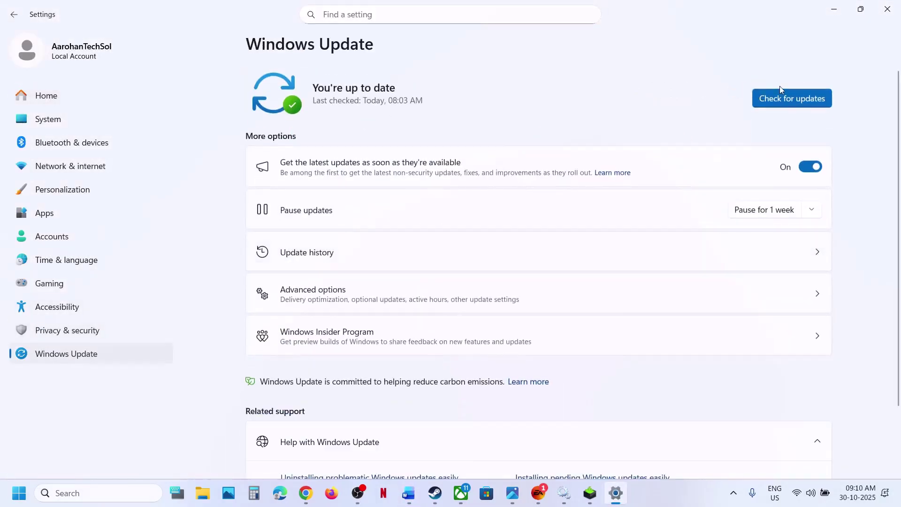
pyautogui.click(774, 97)
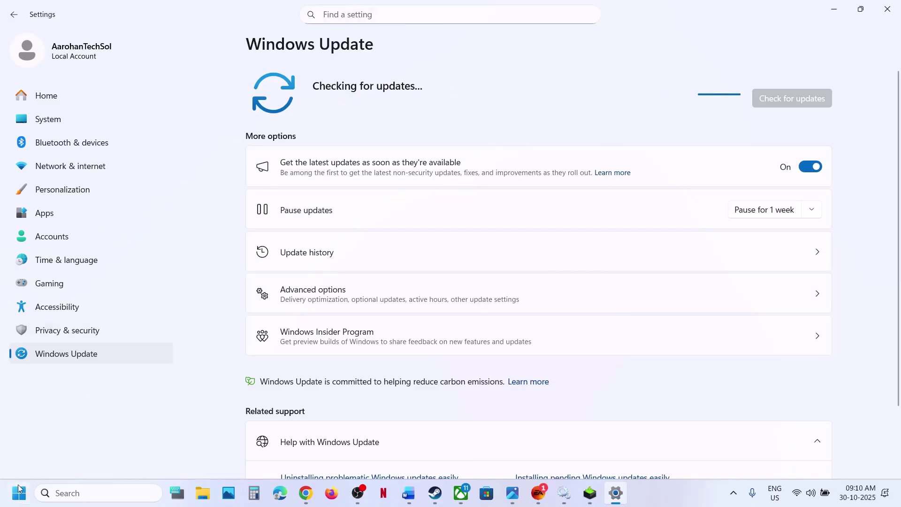
pyautogui.press('super')
pyautogui.click(341, 452)
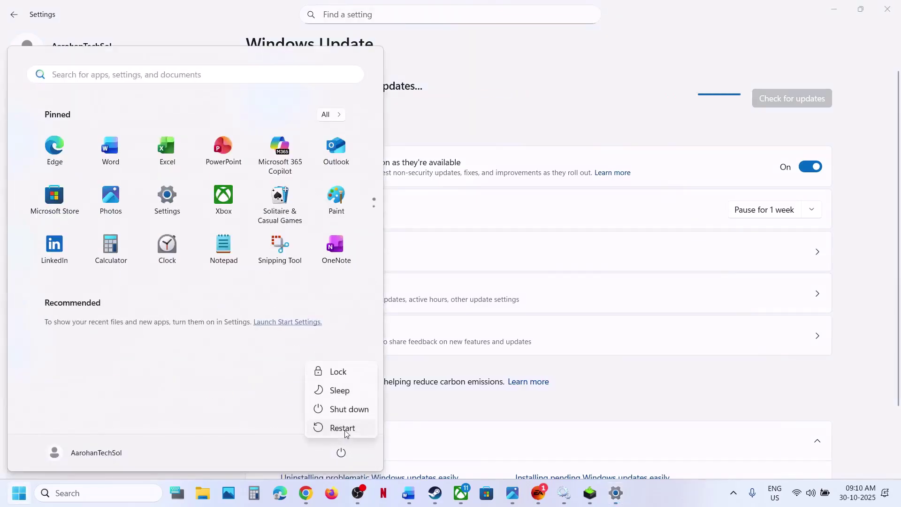
# Return to the Word guide, highlight Step 16 Update BIOS, and briefly show Quick Settings.
pyautogui.click(412, 497)
pyautogui.scroll(-4, 435, 410)
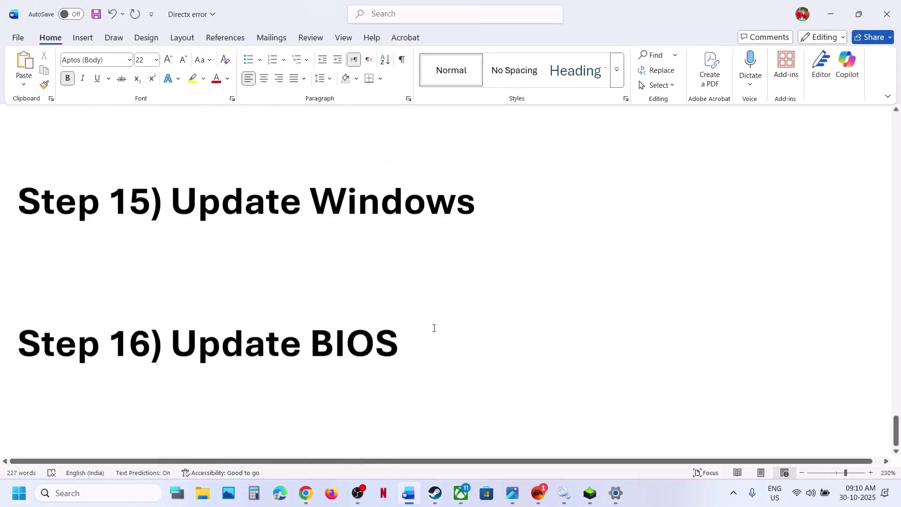
pyautogui.scroll(1, 269, 321)
pyautogui.keyDown('shift'); pyautogui.click(399, 306); pyautogui.keyUp('shift')
pyautogui.click(400, 306)
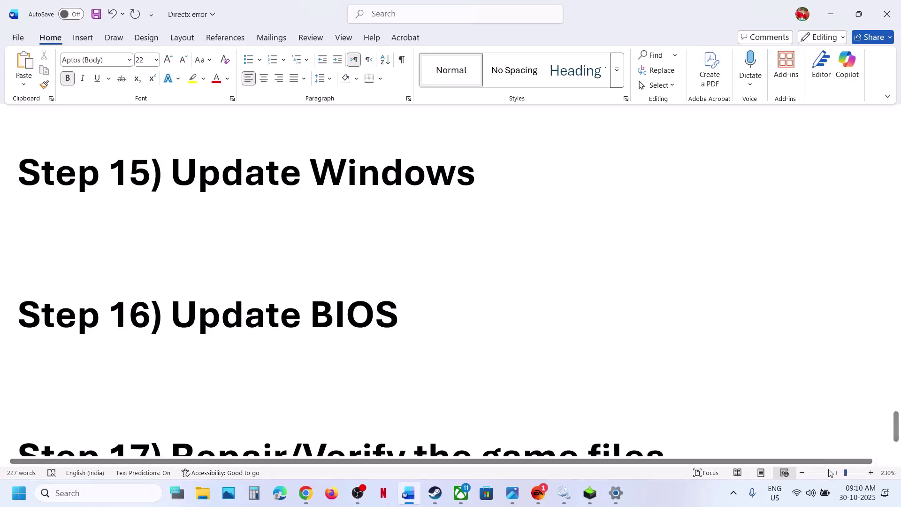
pyautogui.click(819, 497)
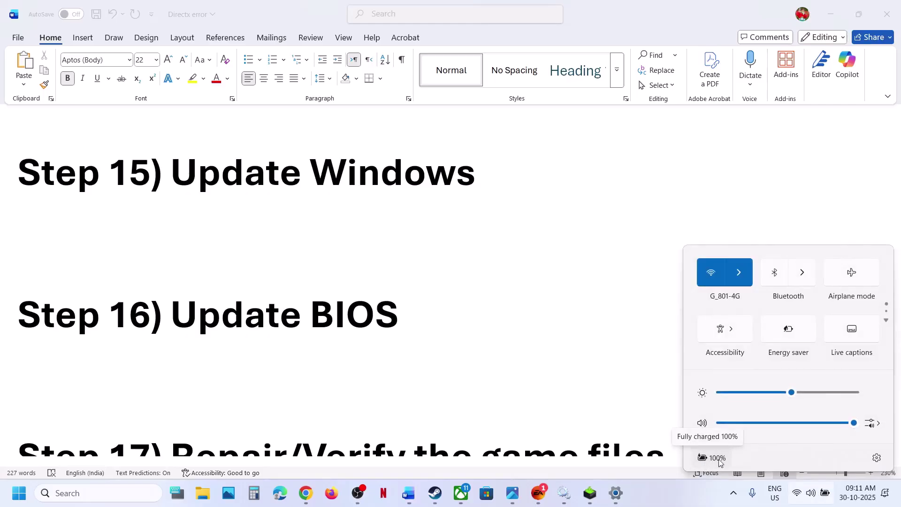
pyautogui.click(383, 369)
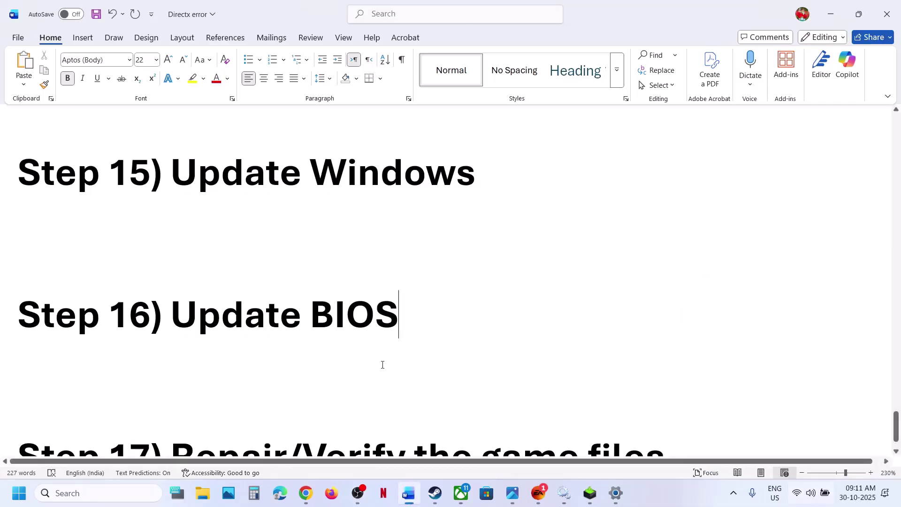